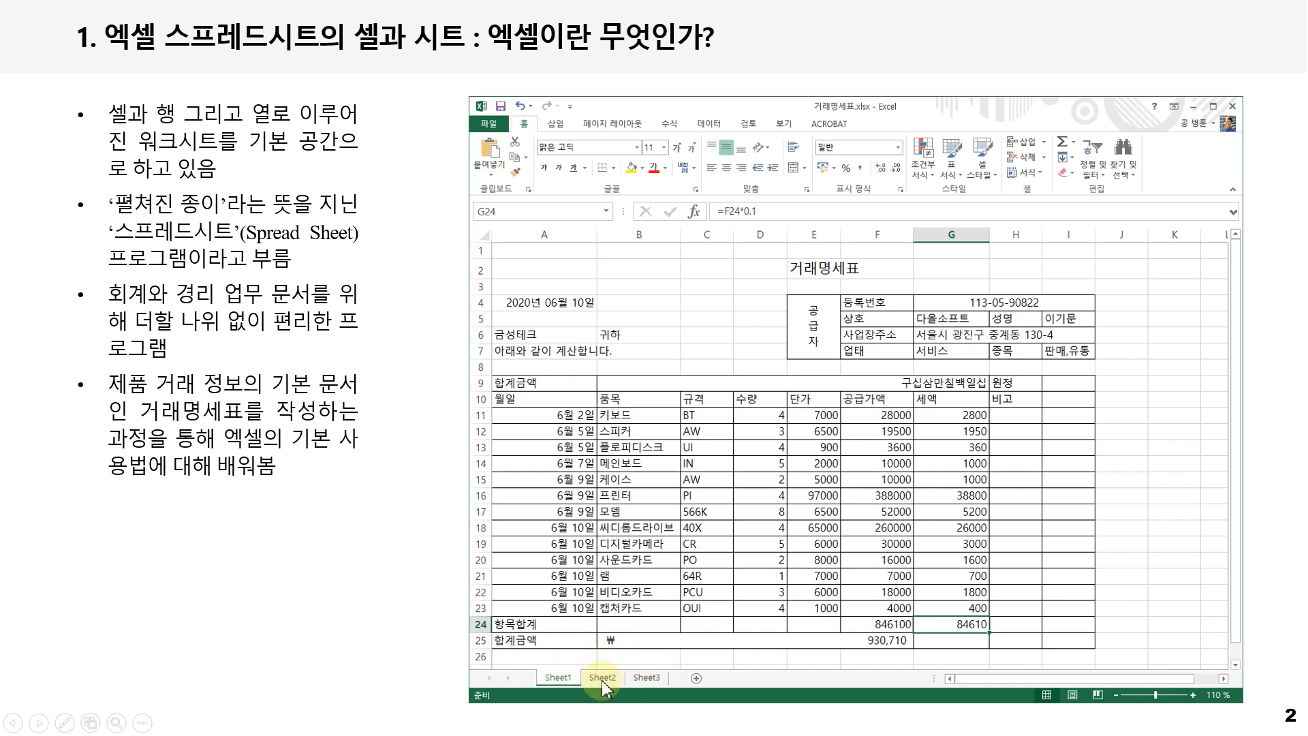
{"action": "left_click", "coordinate": [663, 652]}
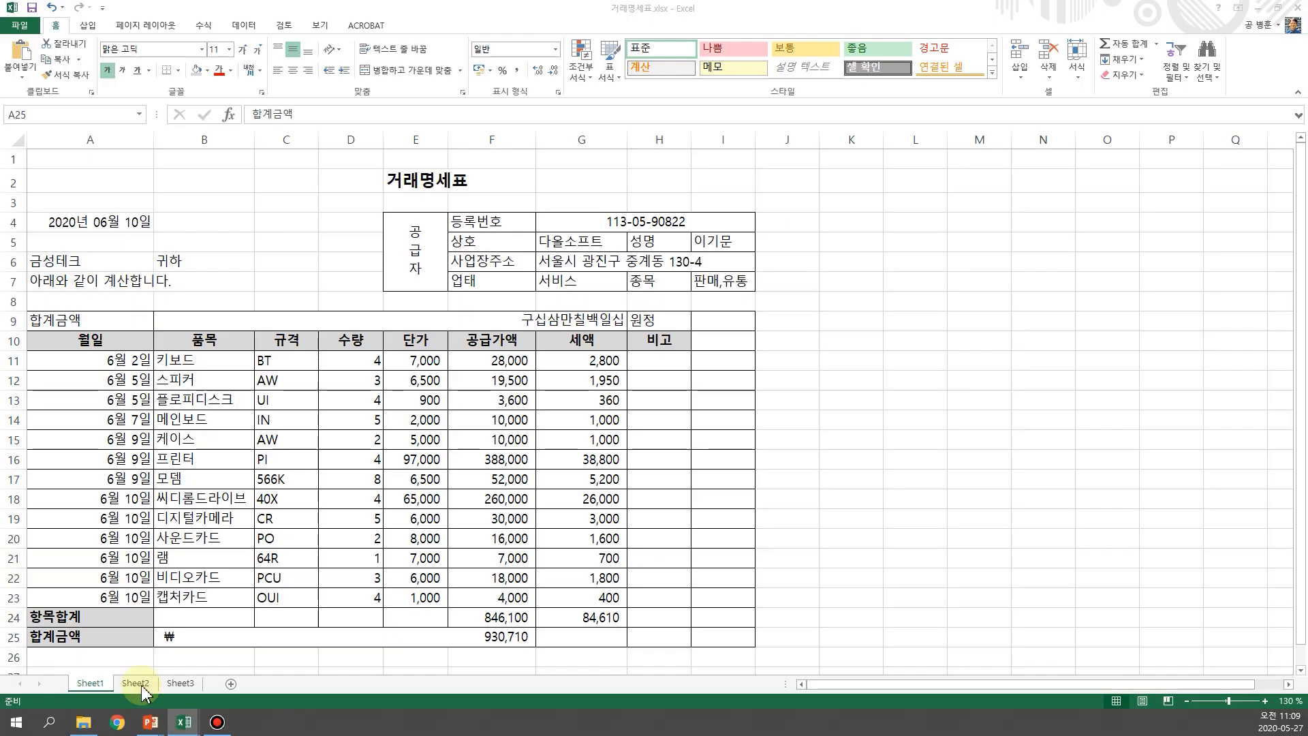
{"action": "key", "text": "Down"}
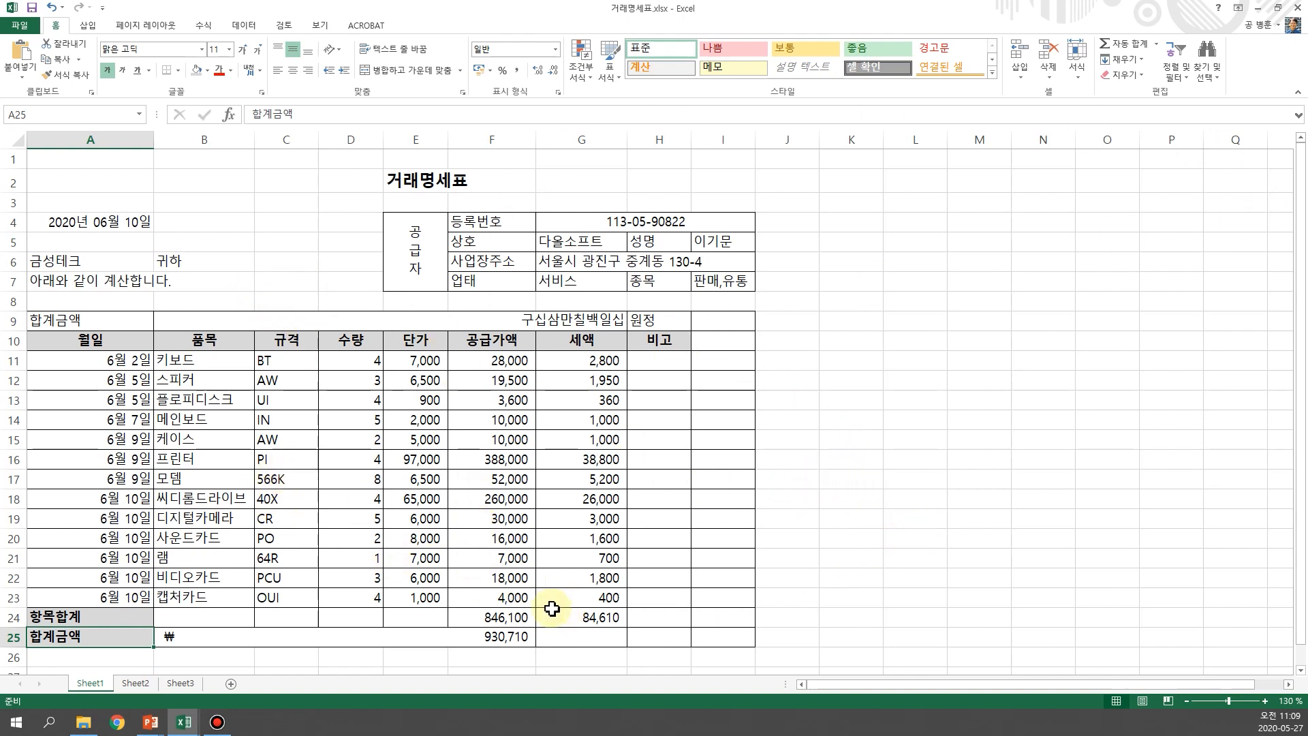
- Select individual cells across the 거래명세표 table, including several item names in the 품목 column, to examine the cell grid
{"action": "left_click", "coordinate": [426, 617]}
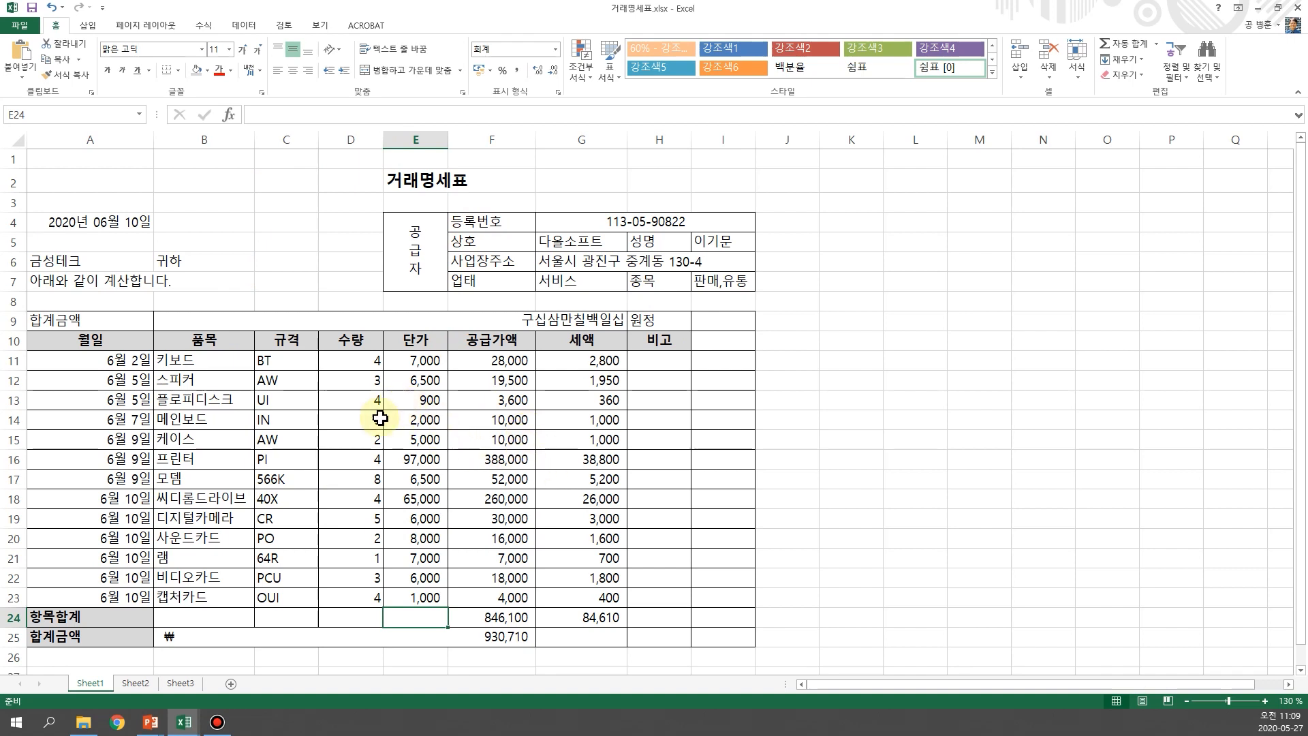
{"action": "left_click", "coordinate": [664, 433]}
{"action": "left_click", "coordinate": [582, 540]}
{"action": "left_click", "coordinate": [390, 560]}
{"action": "left_click", "coordinate": [239, 534]}
{"action": "left_click", "coordinate": [243, 459]}
{"action": "left_click", "coordinate": [262, 418]}
{"action": "left_click", "coordinate": [236, 395]}
{"action": "left_click", "coordinate": [243, 440]}
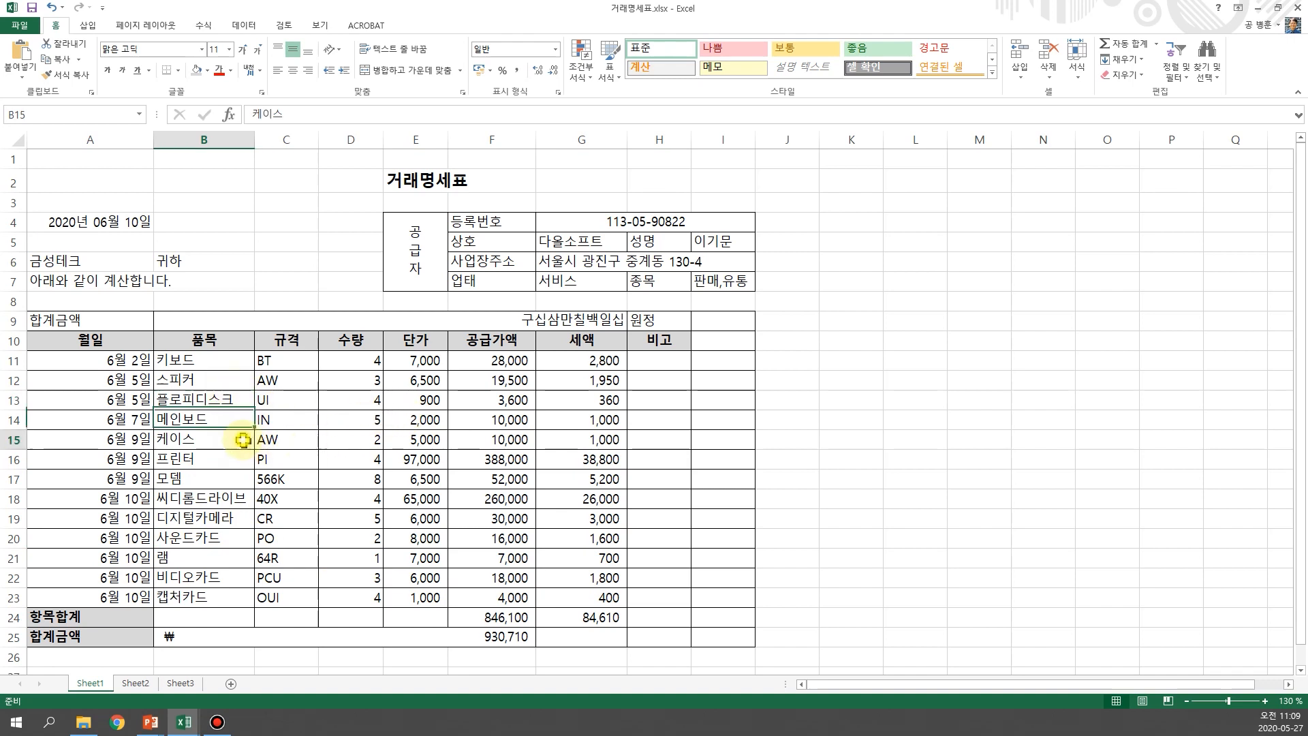
- Examine the stored contents of the 키보드 row's 품목, 규격, 수량 and 단가 cells and of several entries in the 규격 column
{"action": "left_click", "coordinate": [190, 361]}
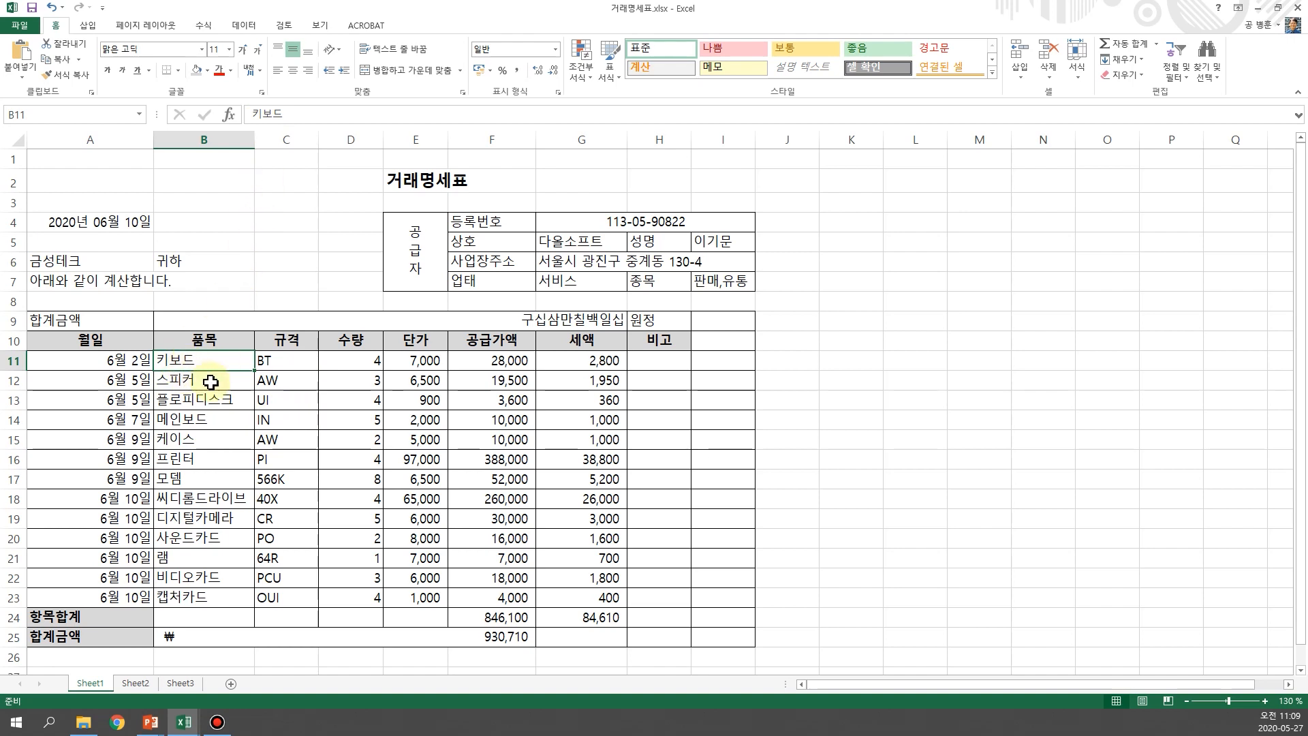
{"action": "left_click", "coordinate": [293, 361]}
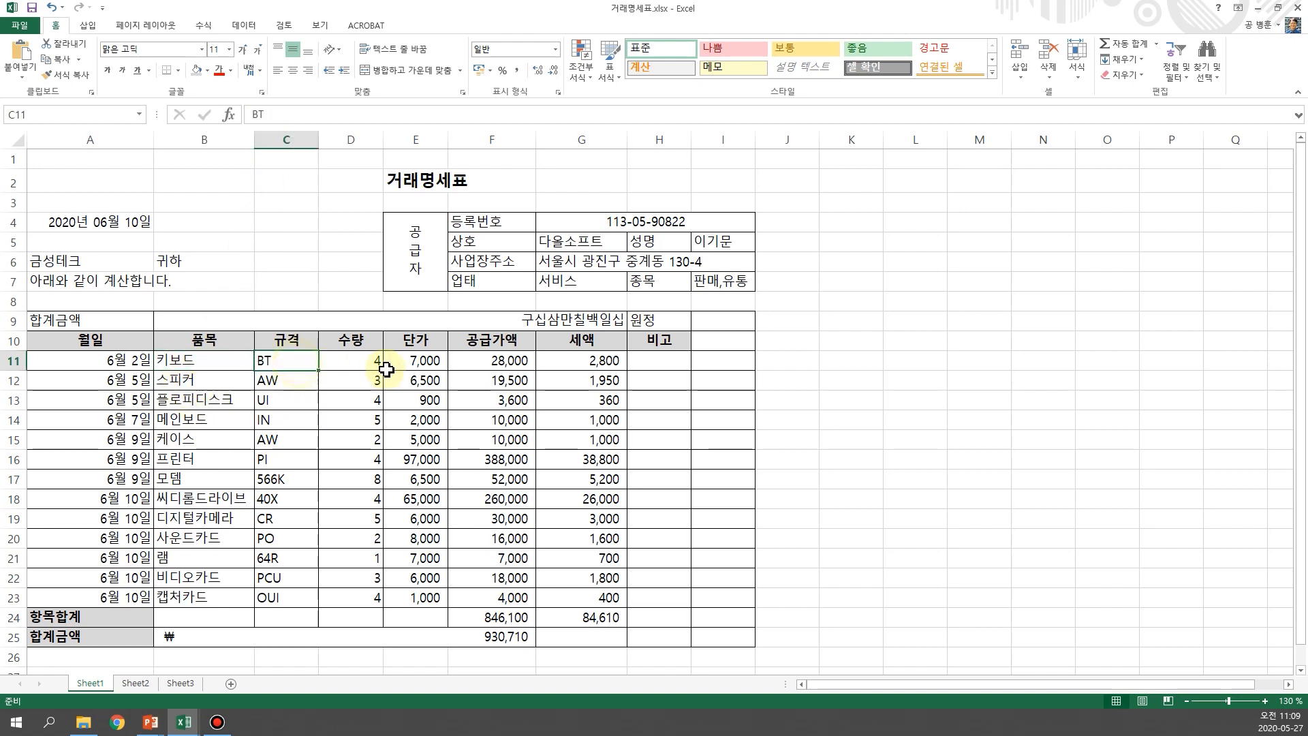
{"action": "left_click", "coordinate": [354, 361]}
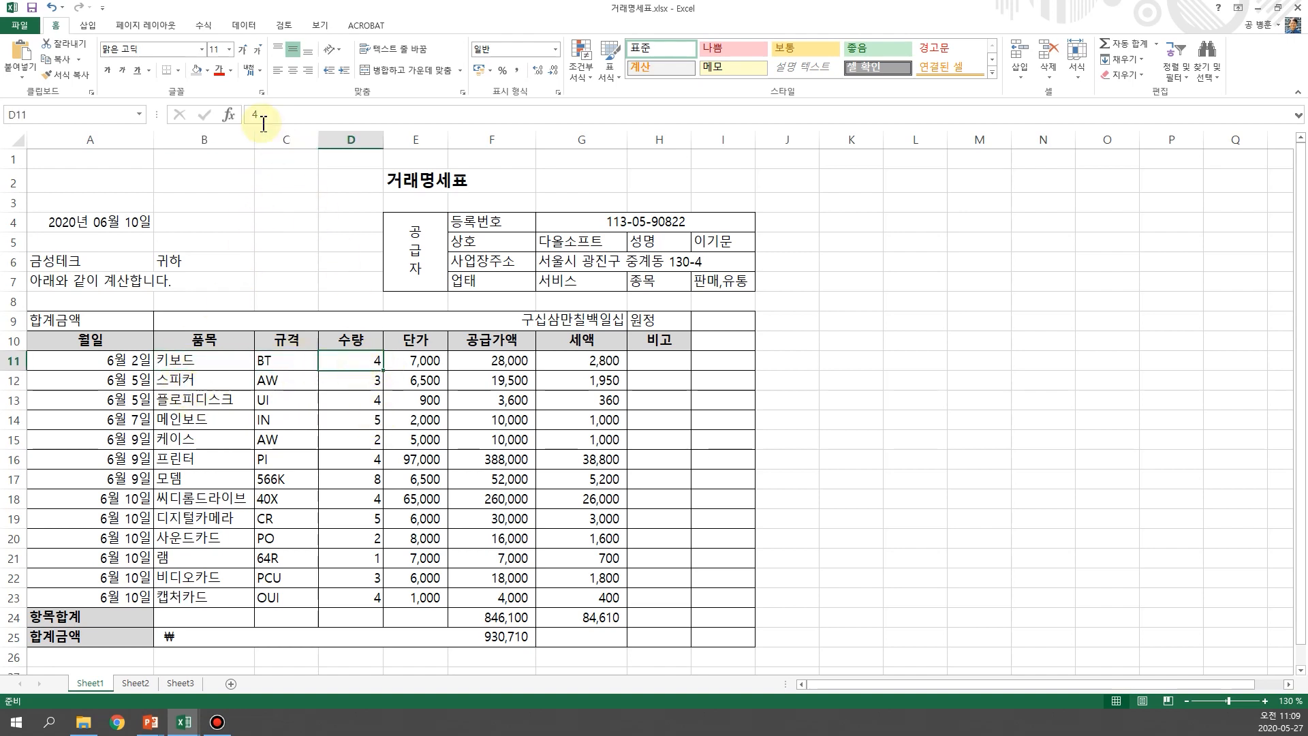
{"action": "left_click", "coordinate": [271, 367]}
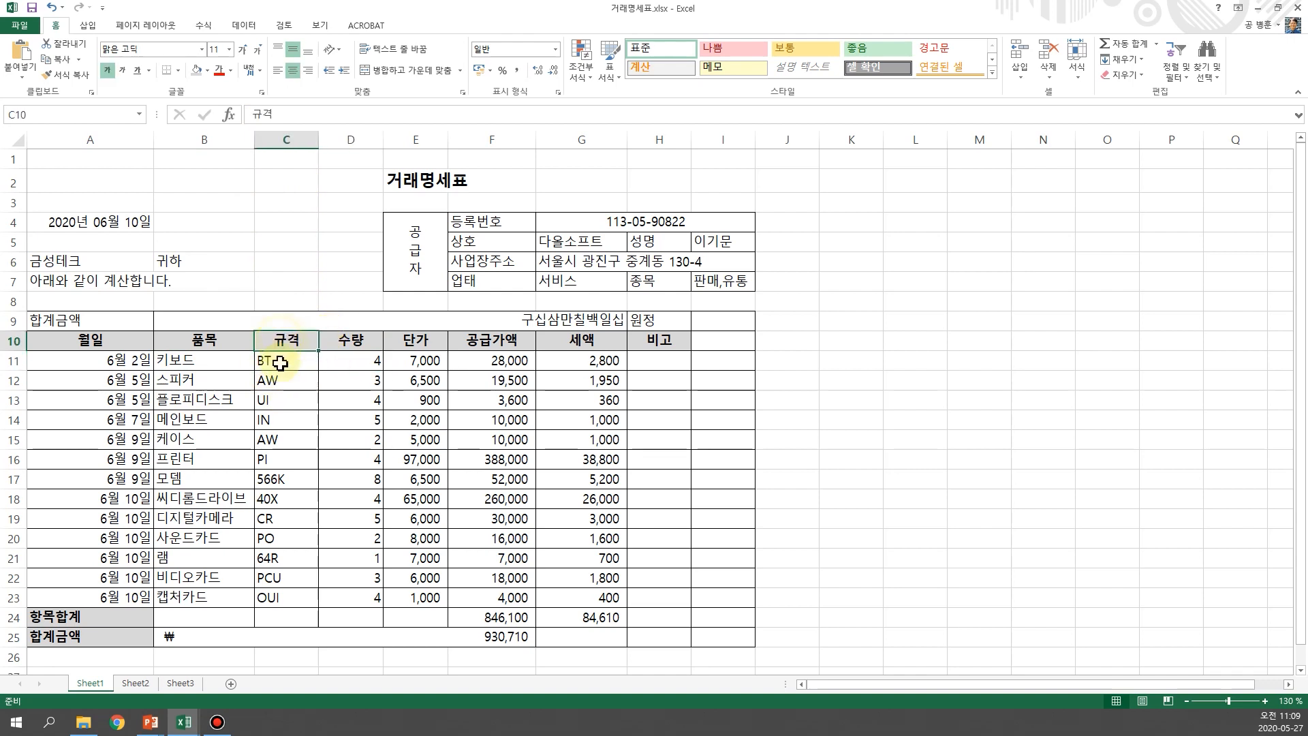
{"action": "left_click", "coordinate": [284, 394]}
{"action": "left_click", "coordinate": [286, 419]}
{"action": "left_click", "coordinate": [289, 444]}
{"action": "left_click", "coordinate": [283, 493]}
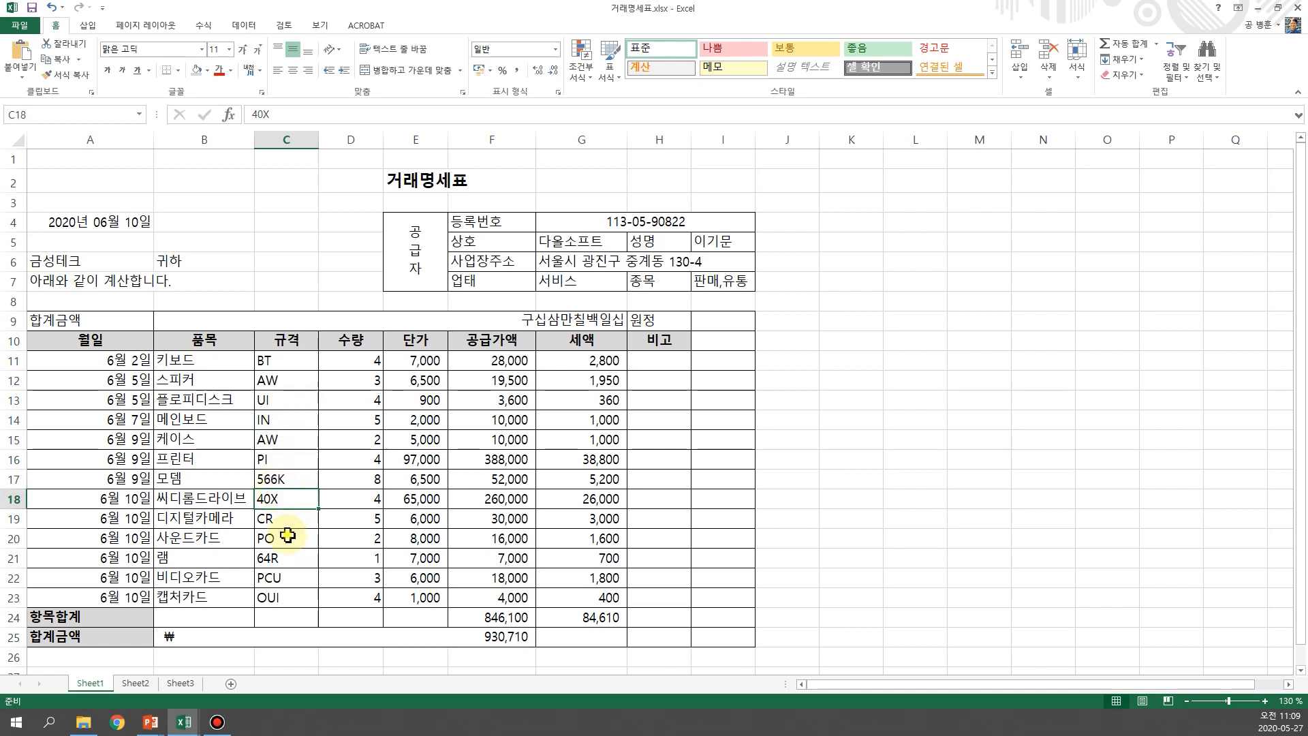
{"action": "left_click", "coordinate": [416, 361]}
{"action": "left_click", "coordinate": [378, 362]}
{"action": "left_click", "coordinate": [408, 360]}
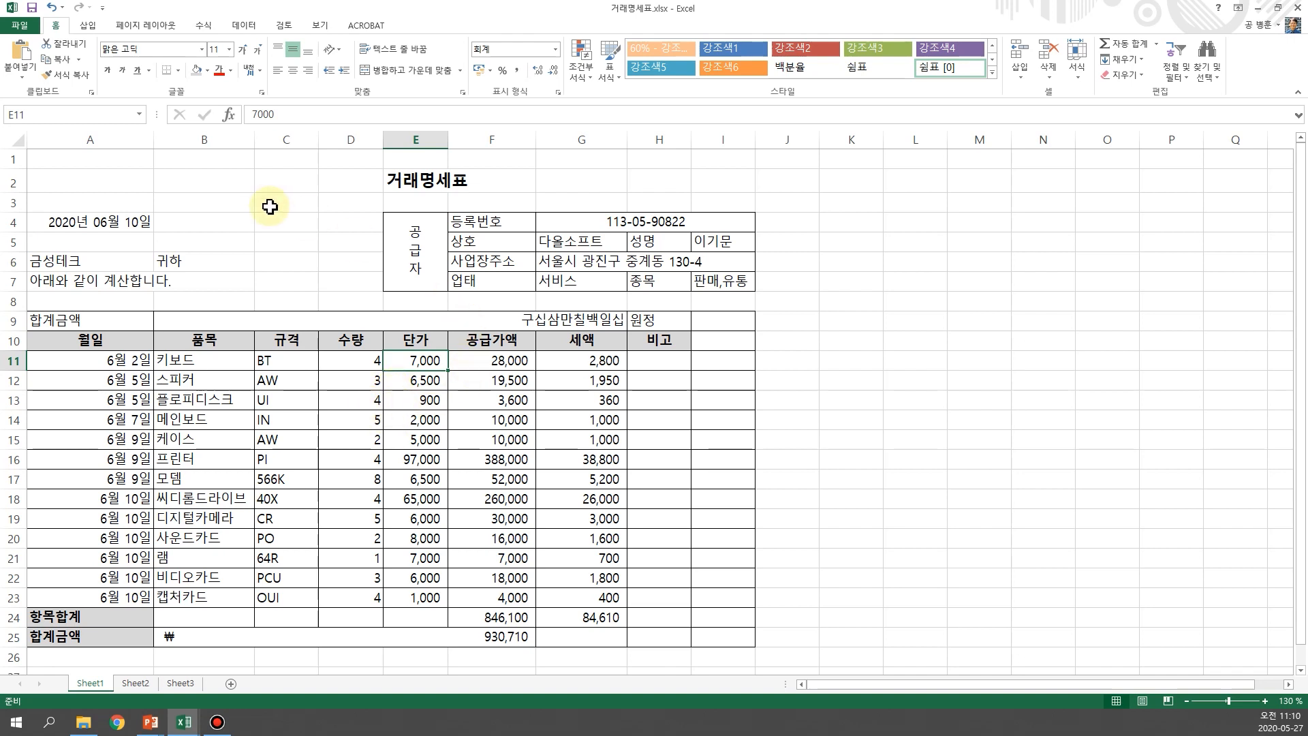
- Inspect the stored value of the date cell A4 and compare it with the date format displayed in the sheet
{"action": "left_click", "coordinate": [129, 224]}
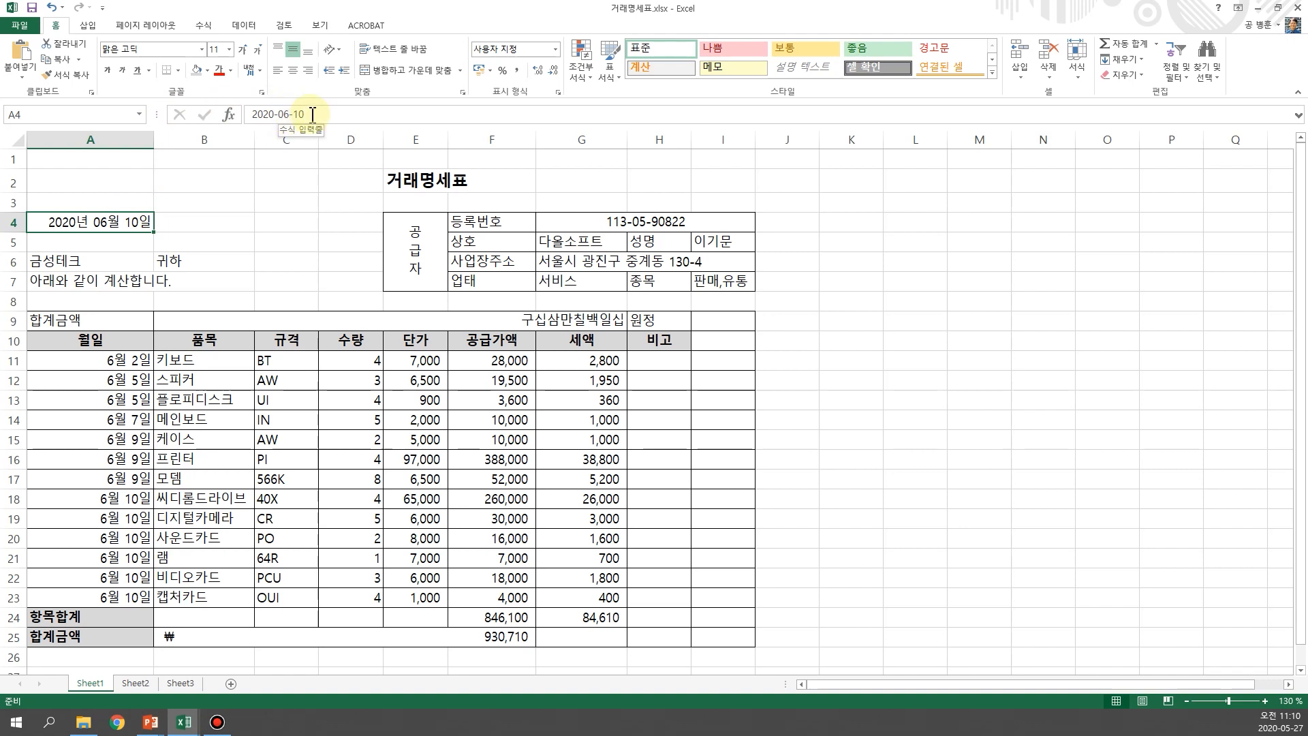
{"action": "left_click_drag", "start_coordinate": [319, 115], "coordinate": [254, 121]}
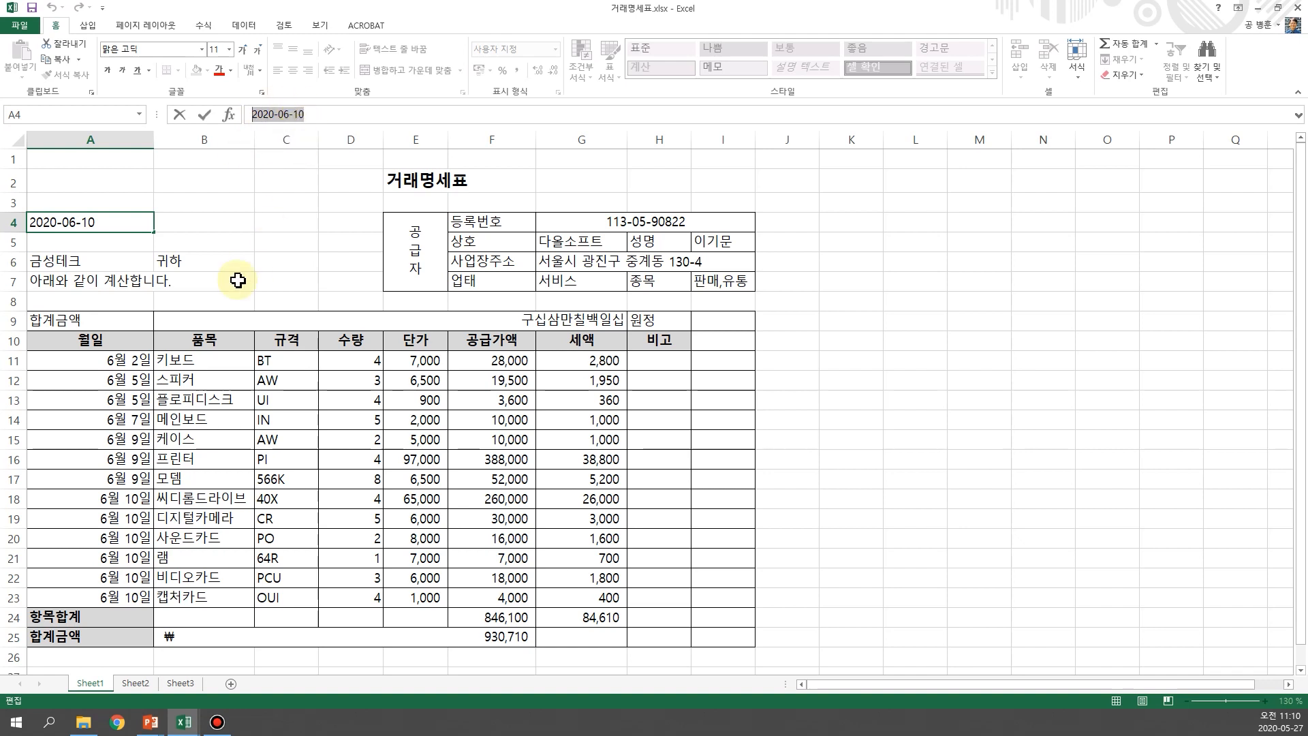
{"action": "left_click", "coordinate": [208, 440]}
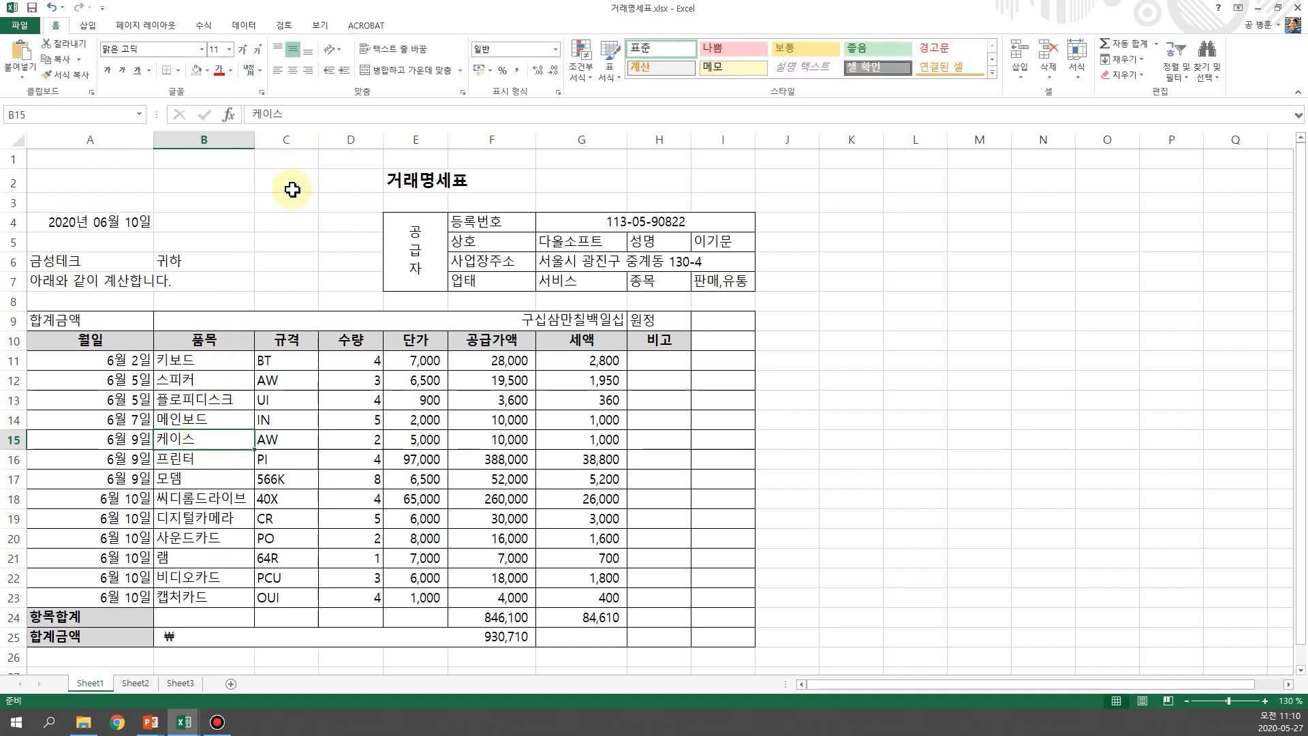
{"action": "left_click", "coordinate": [116, 223]}
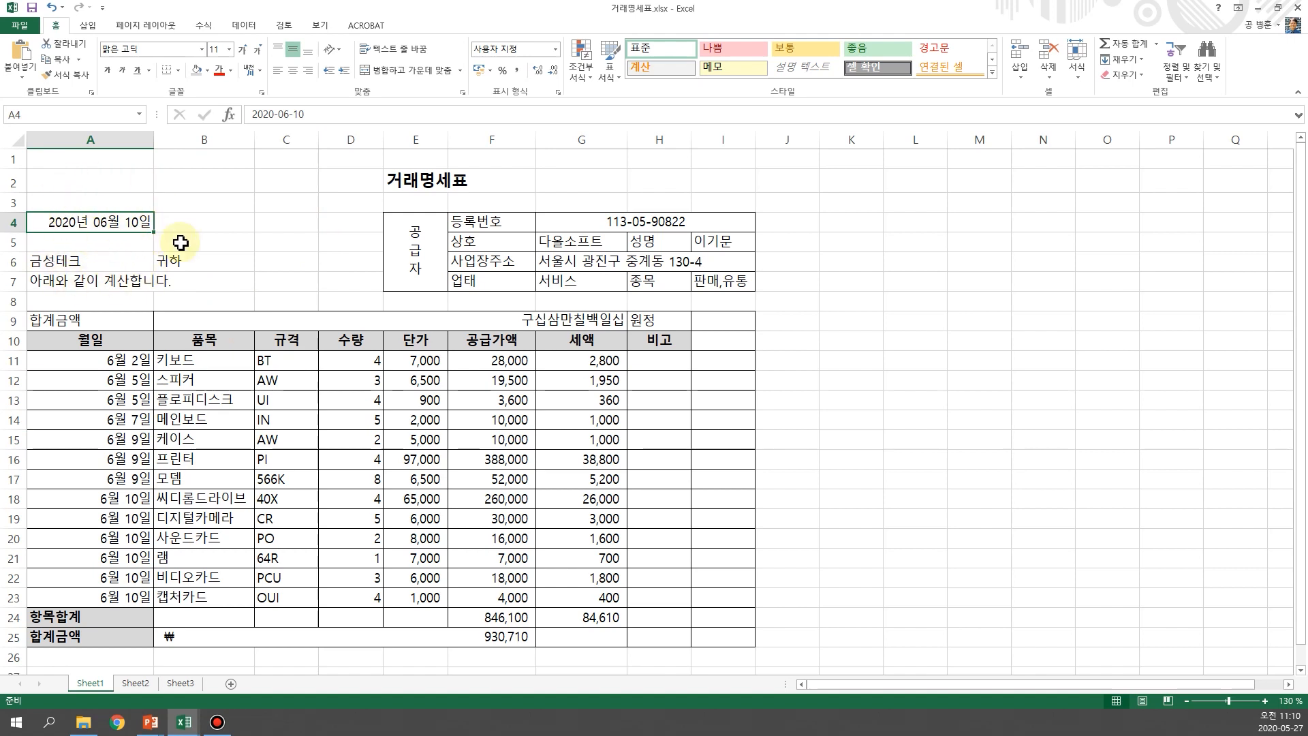
{"action": "left_click", "coordinate": [277, 117]}
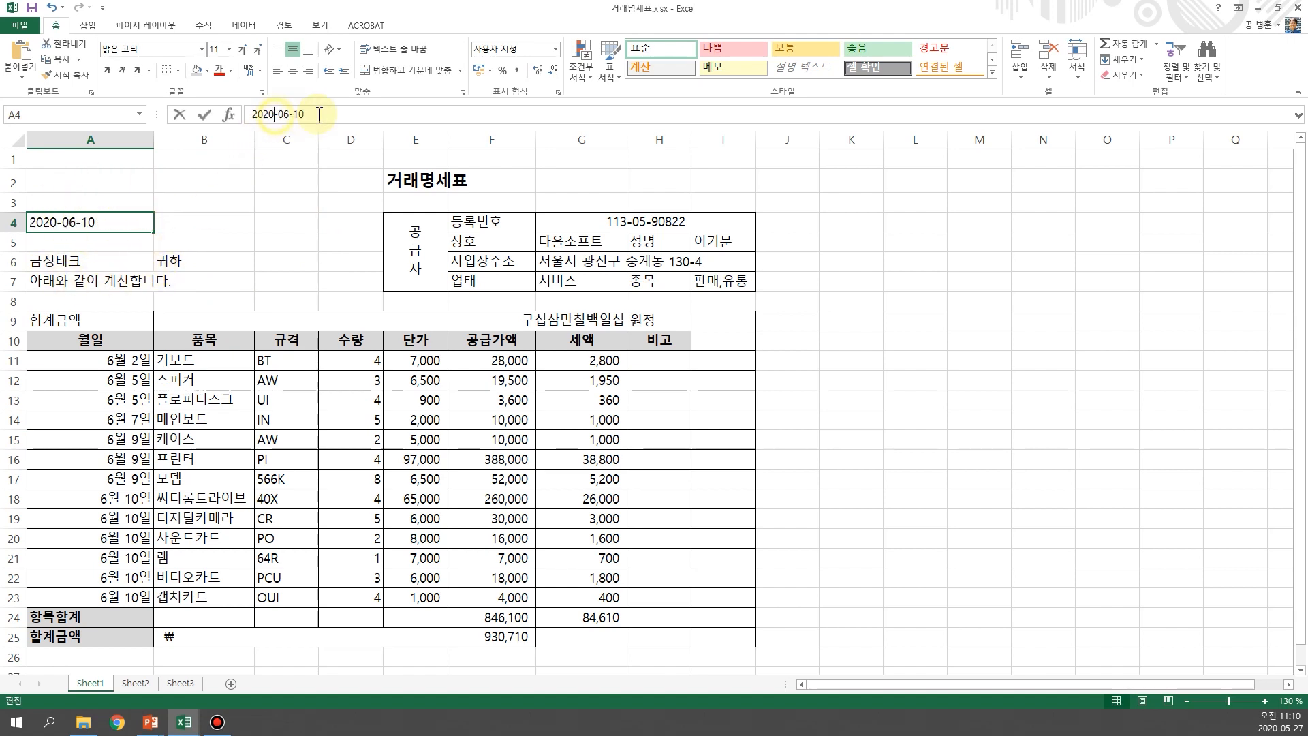
{"action": "left_click", "coordinate": [103, 241]}
{"action": "left_click", "coordinate": [88, 225]}
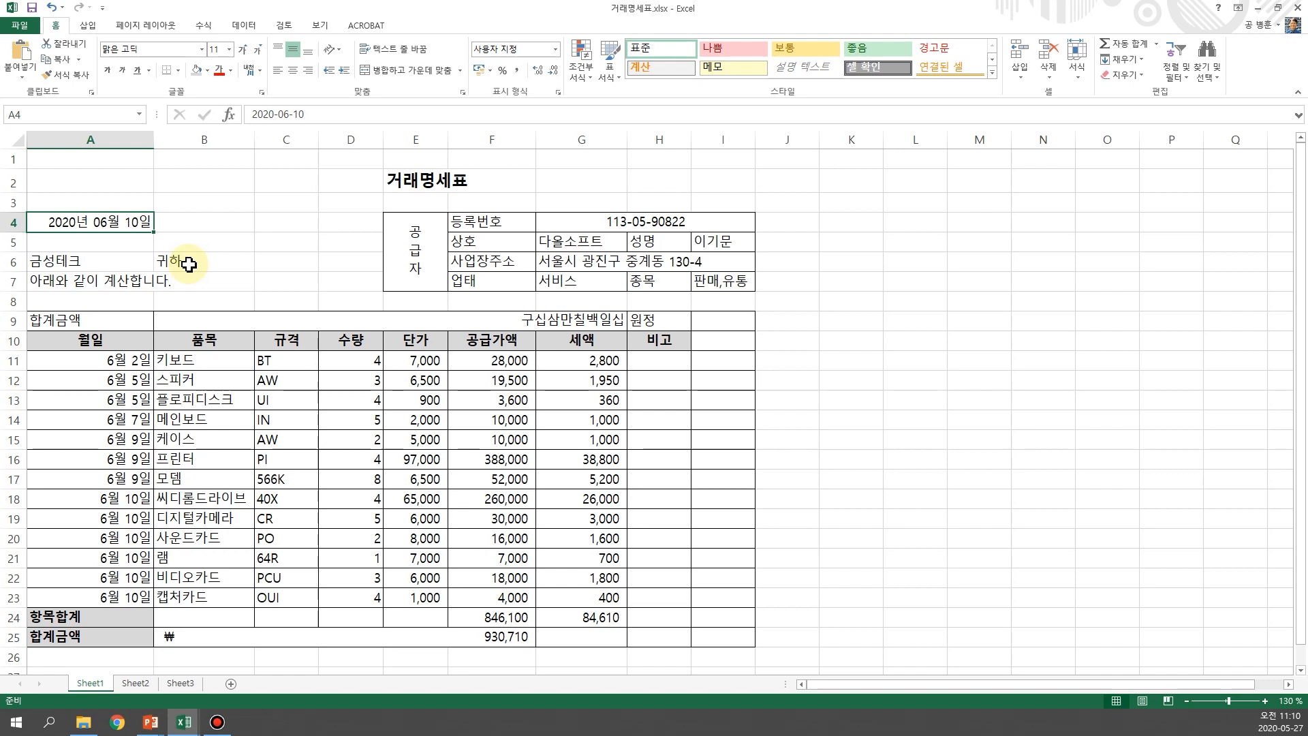
{"action": "left_click", "coordinate": [282, 113]}
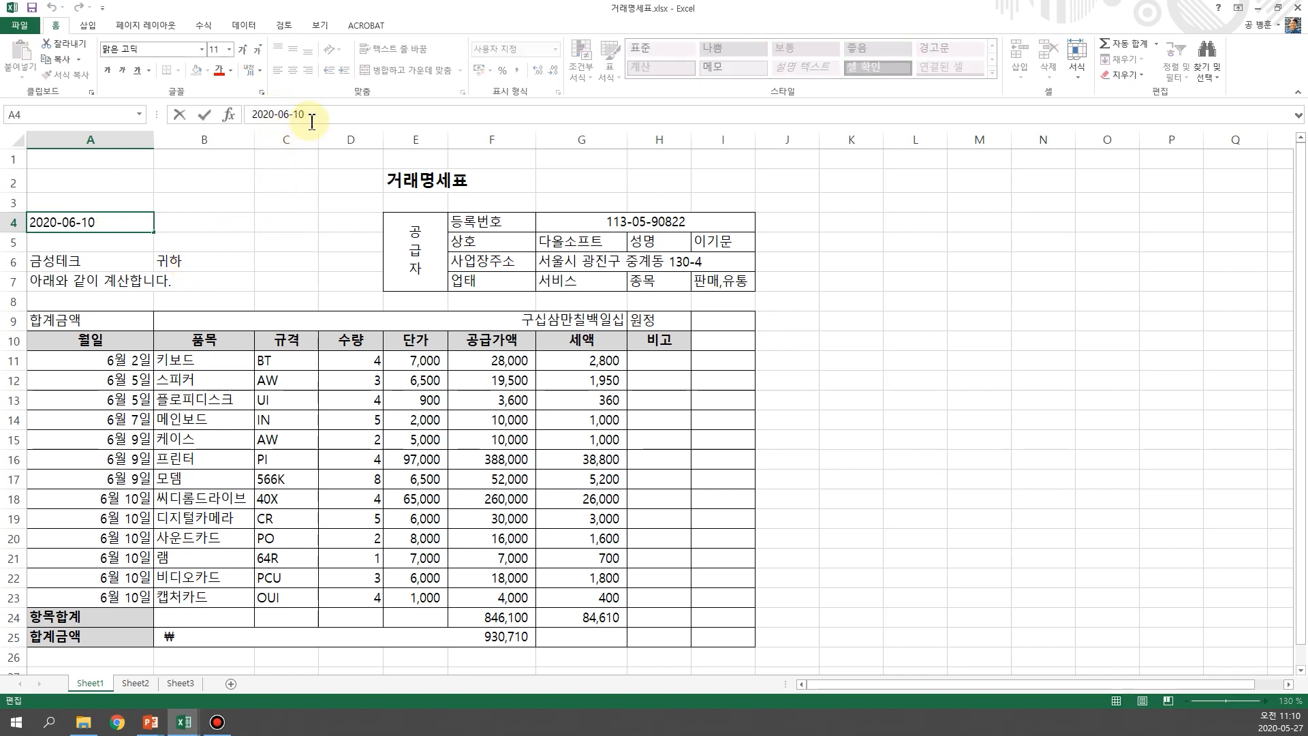
{"action": "left_click", "coordinate": [272, 282]}
{"action": "left_click", "coordinate": [109, 223]}
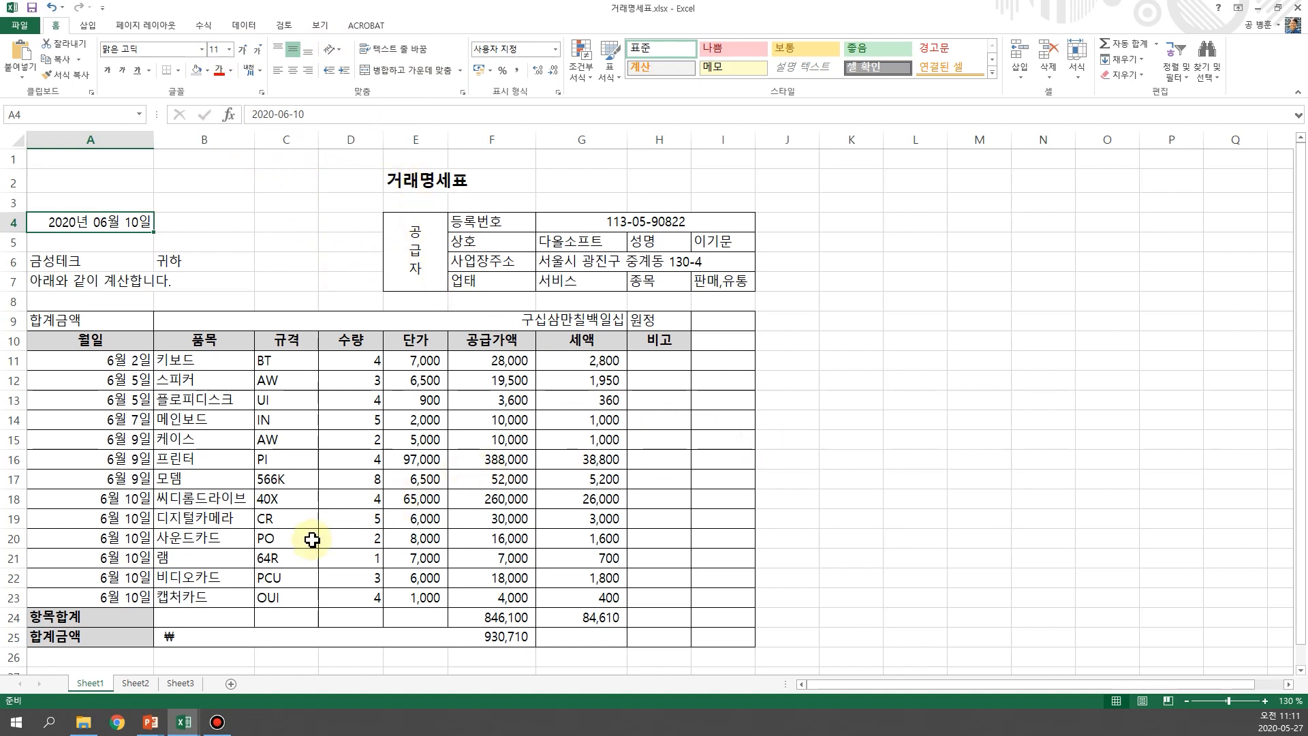
- Examine the 공급가액 formula in F11 together with the 수량 cell D11 and 단가 cell E11
{"action": "left_click", "coordinate": [291, 553]}
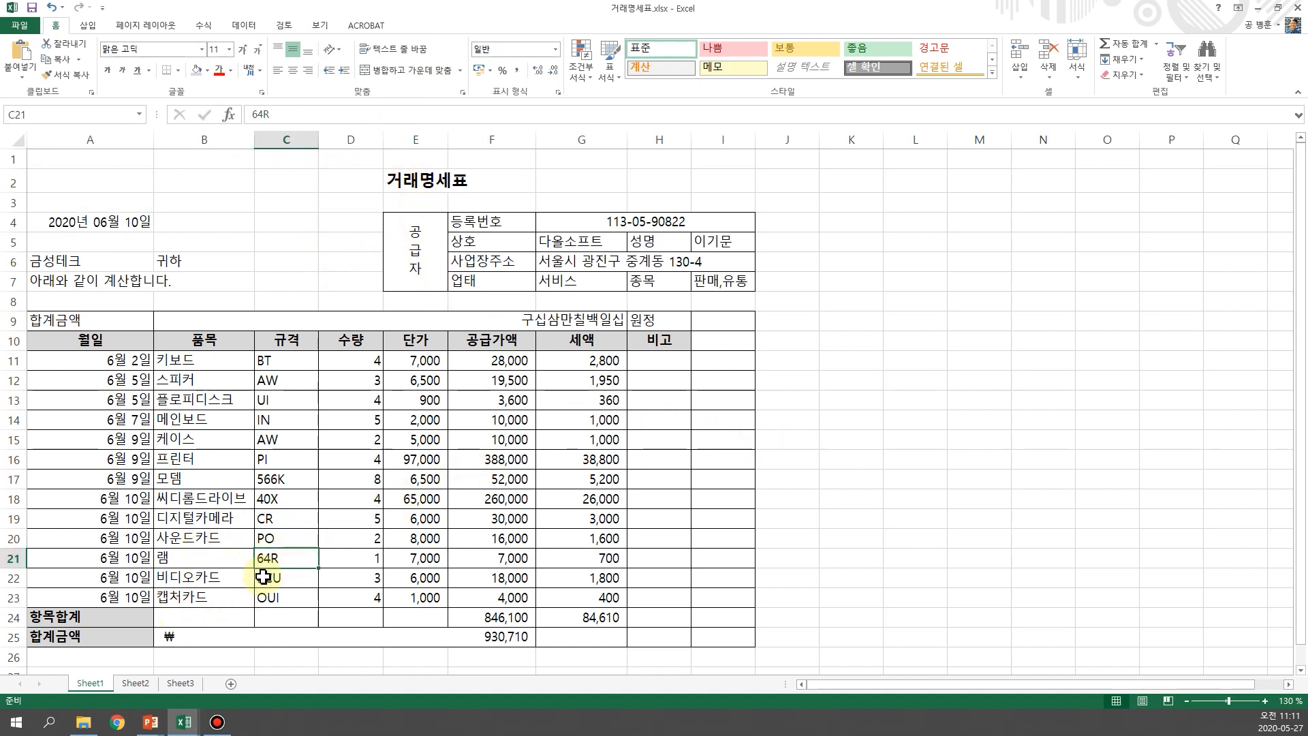
{"action": "left_click", "coordinate": [407, 430]}
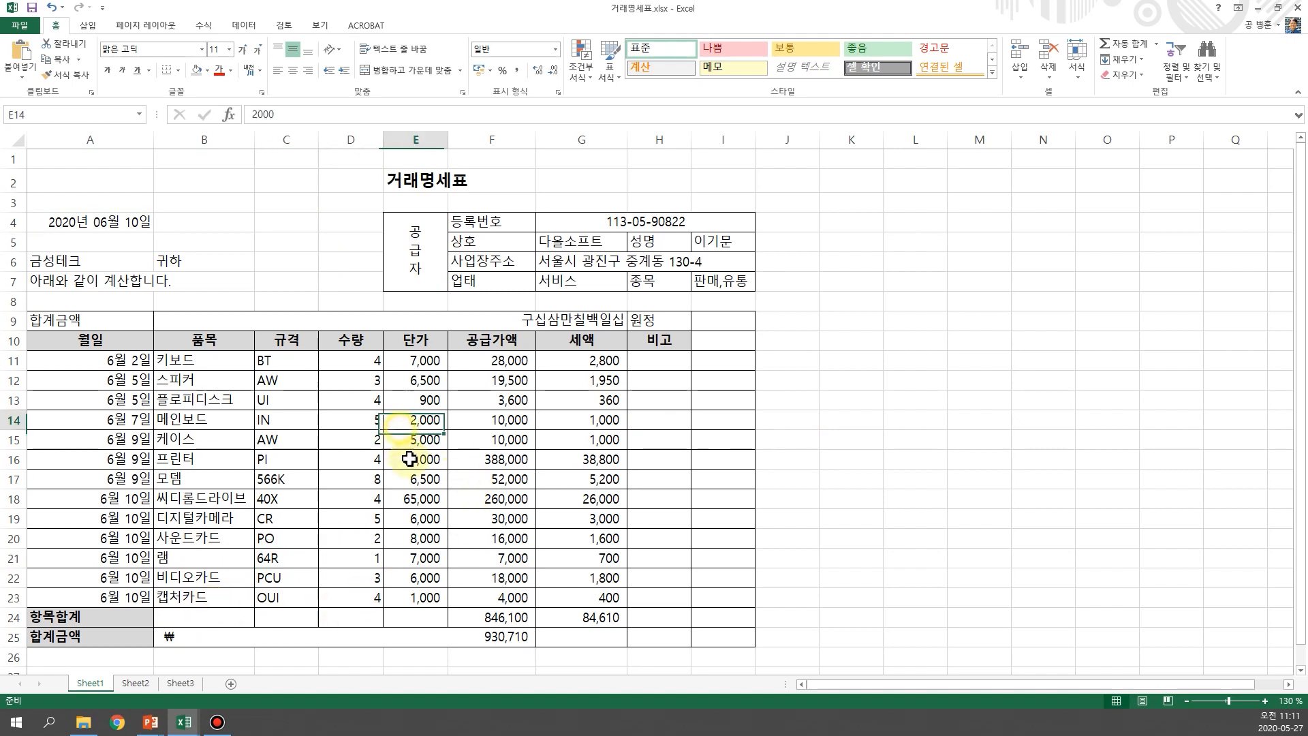
{"action": "left_click", "coordinate": [496, 356]}
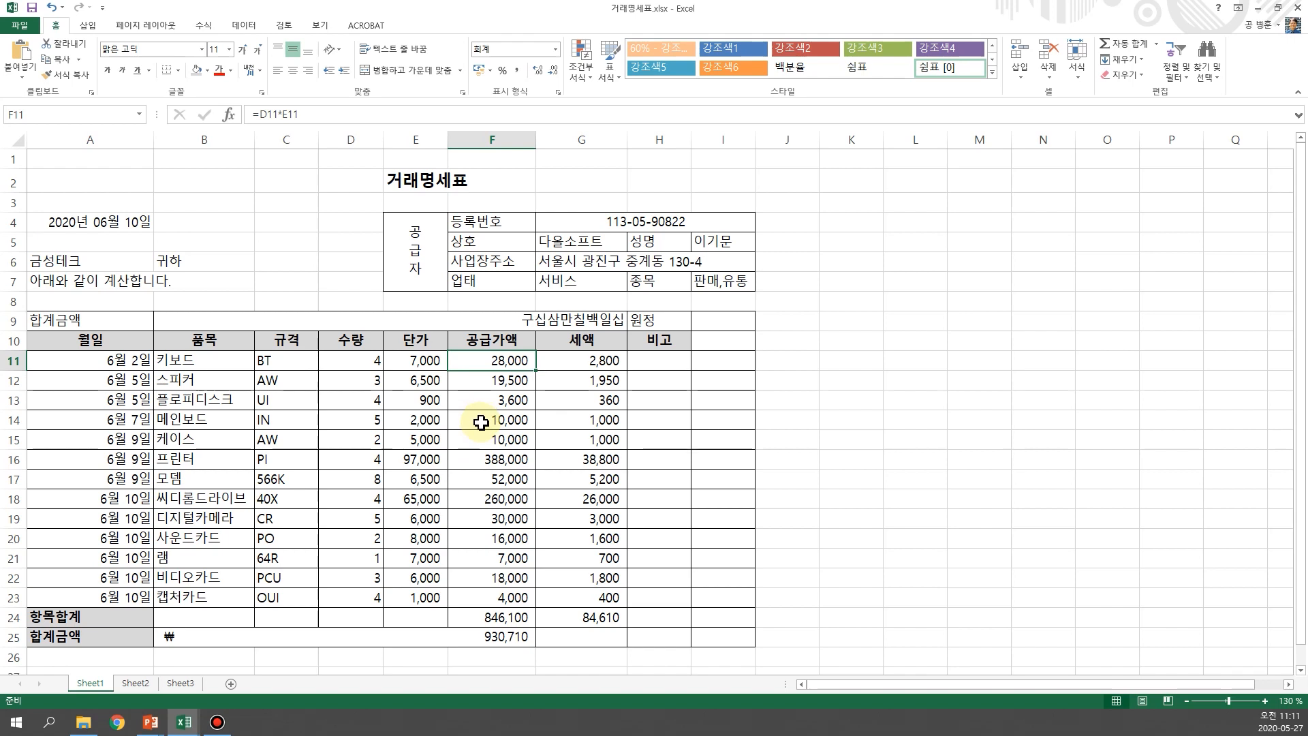
{"action": "left_click", "coordinate": [358, 361]}
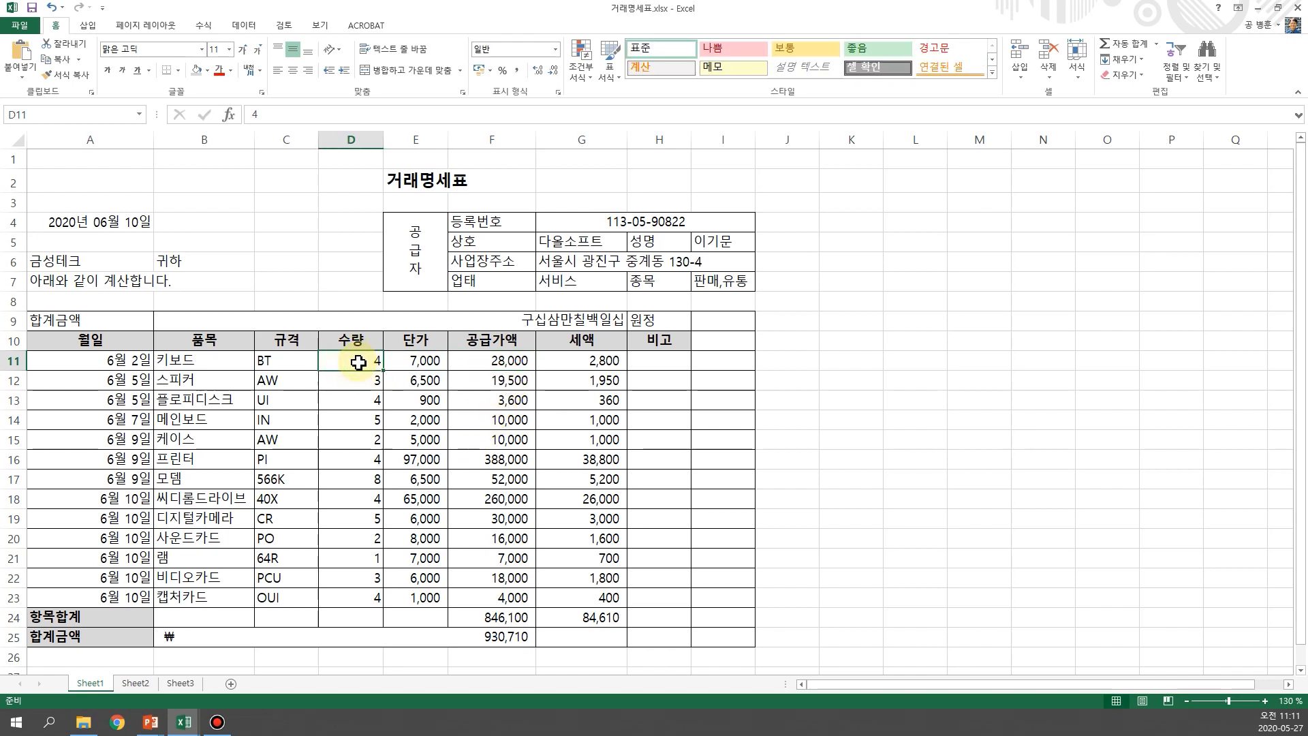
{"action": "left_click", "coordinate": [422, 365]}
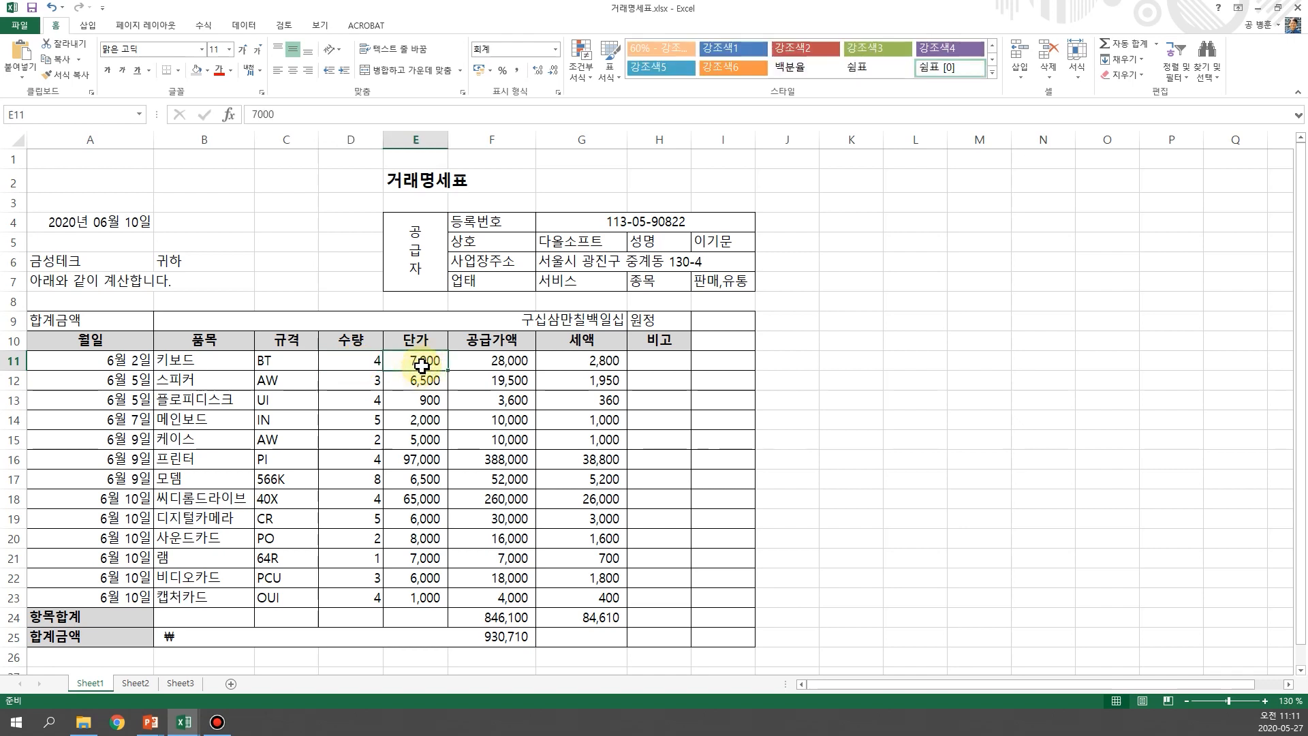
{"action": "left_click", "coordinate": [353, 363]}
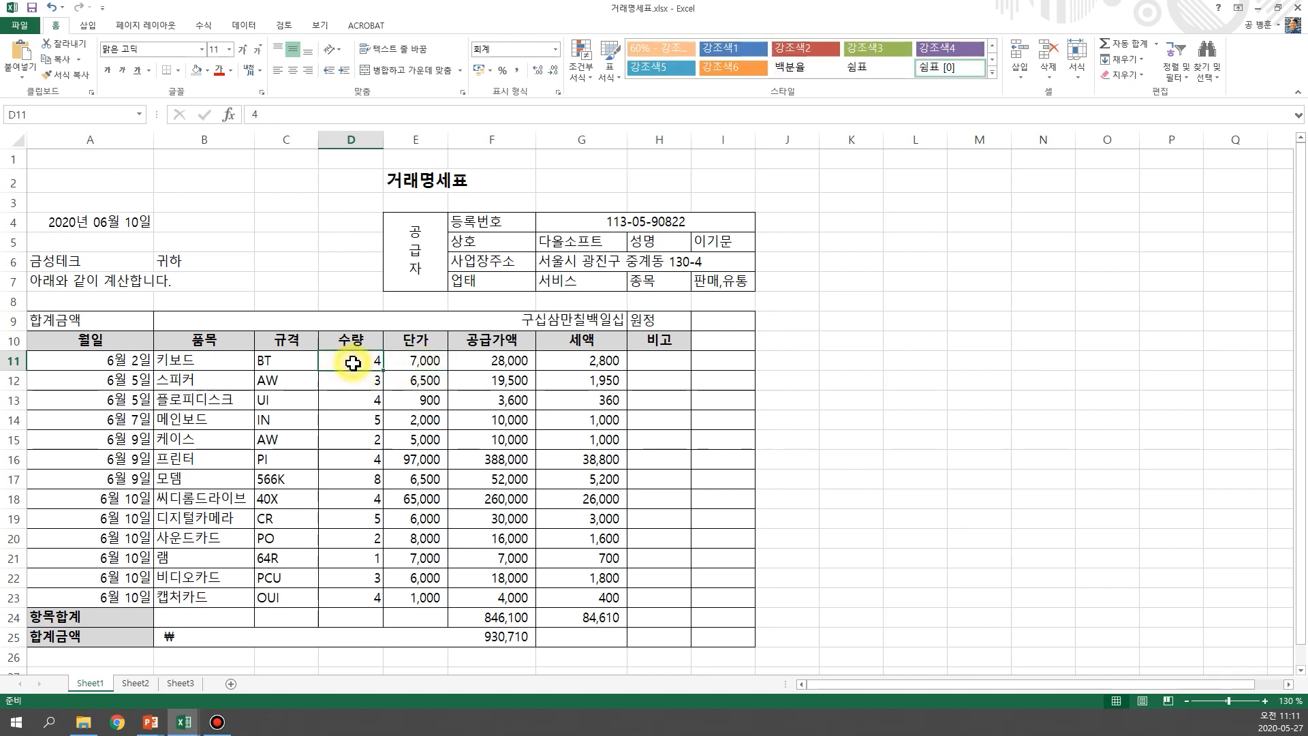
{"action": "left_click", "coordinate": [426, 363]}
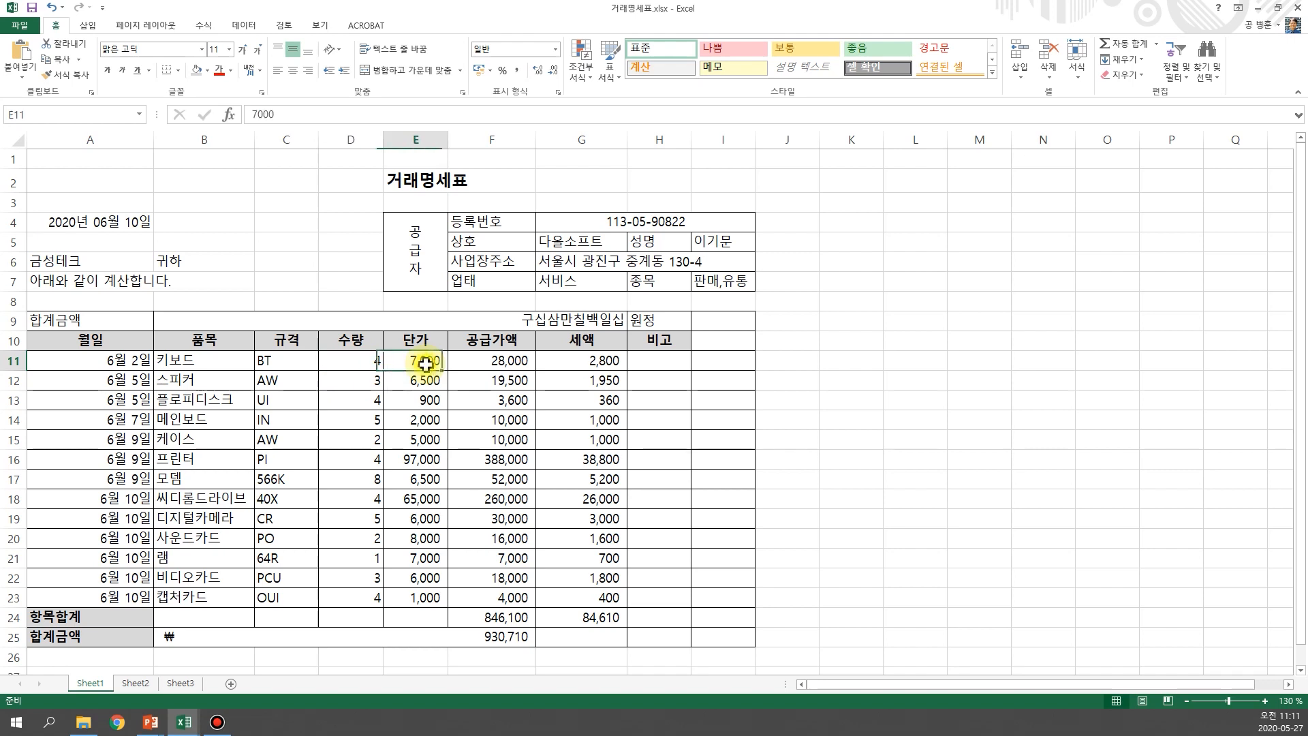
{"action": "left_click", "coordinate": [503, 361]}
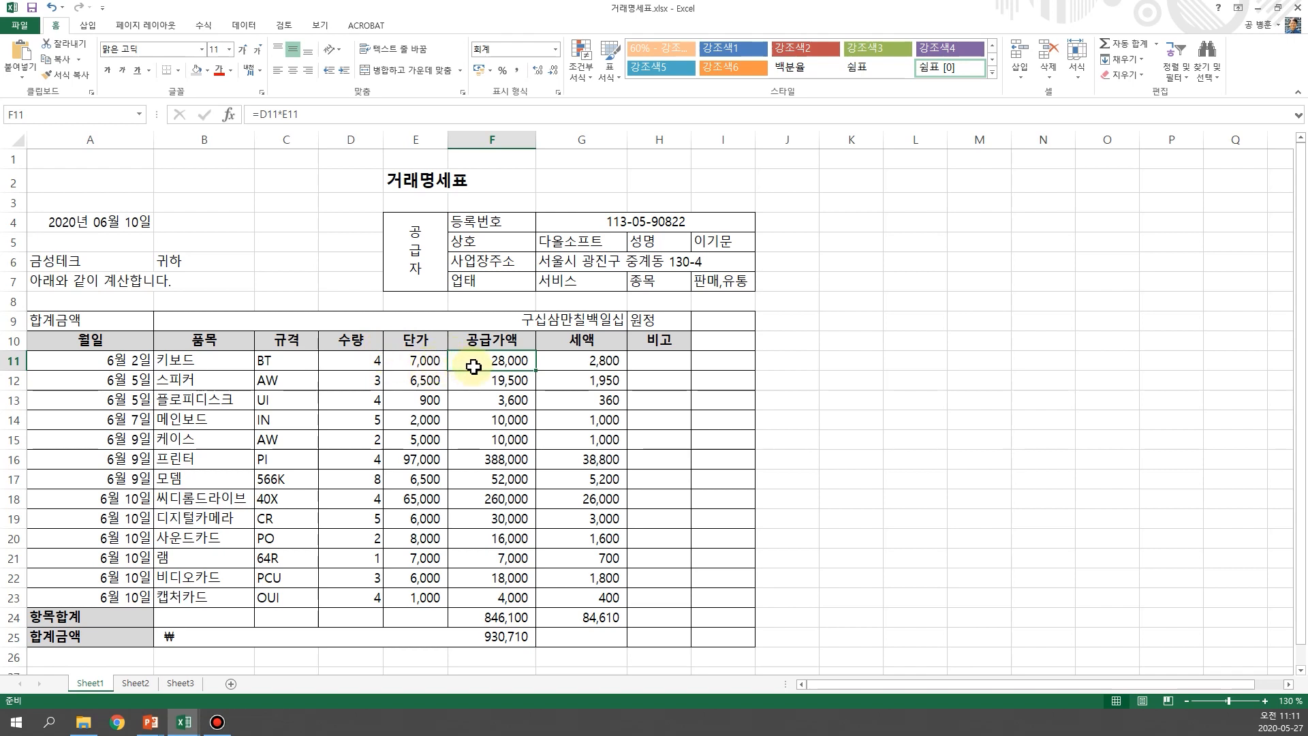
- Open the formula in F11 to inspect its D11 and E11 references, and leave it as it is
{"action": "left_click", "coordinate": [260, 115]}
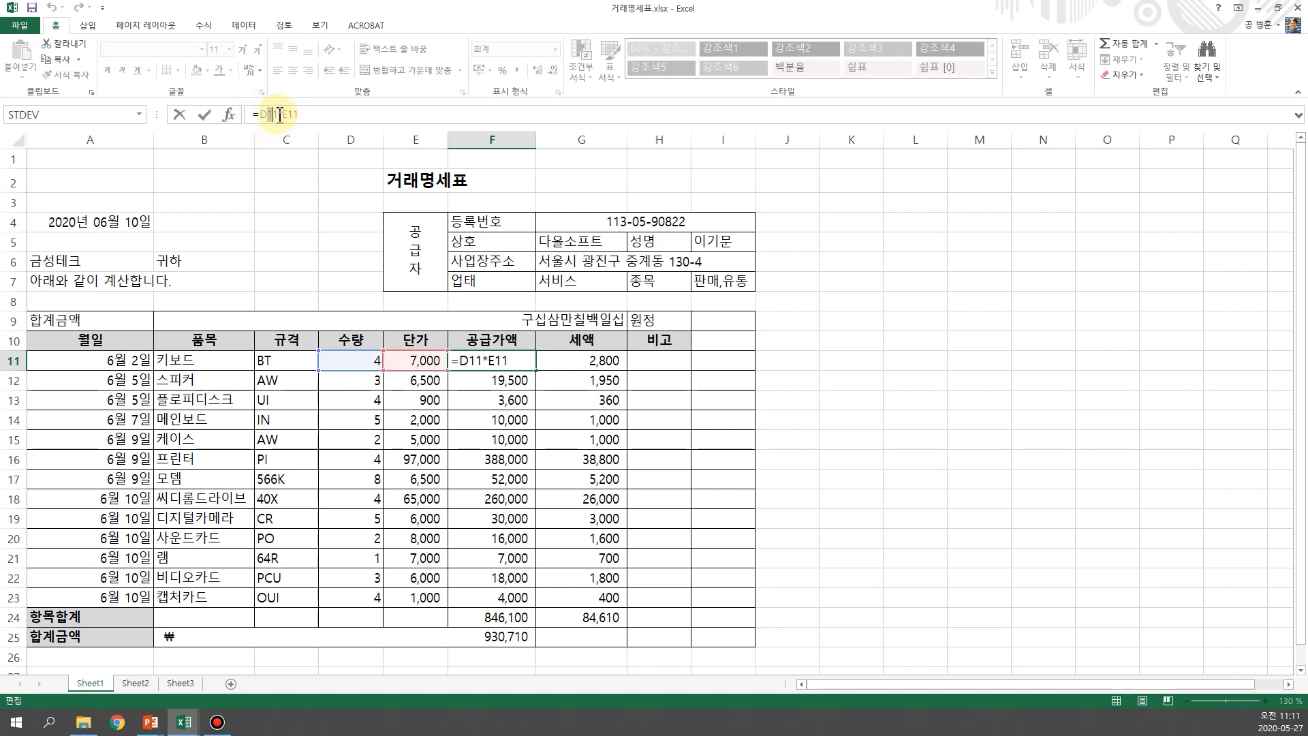
{"action": "left_click", "coordinate": [280, 114]}
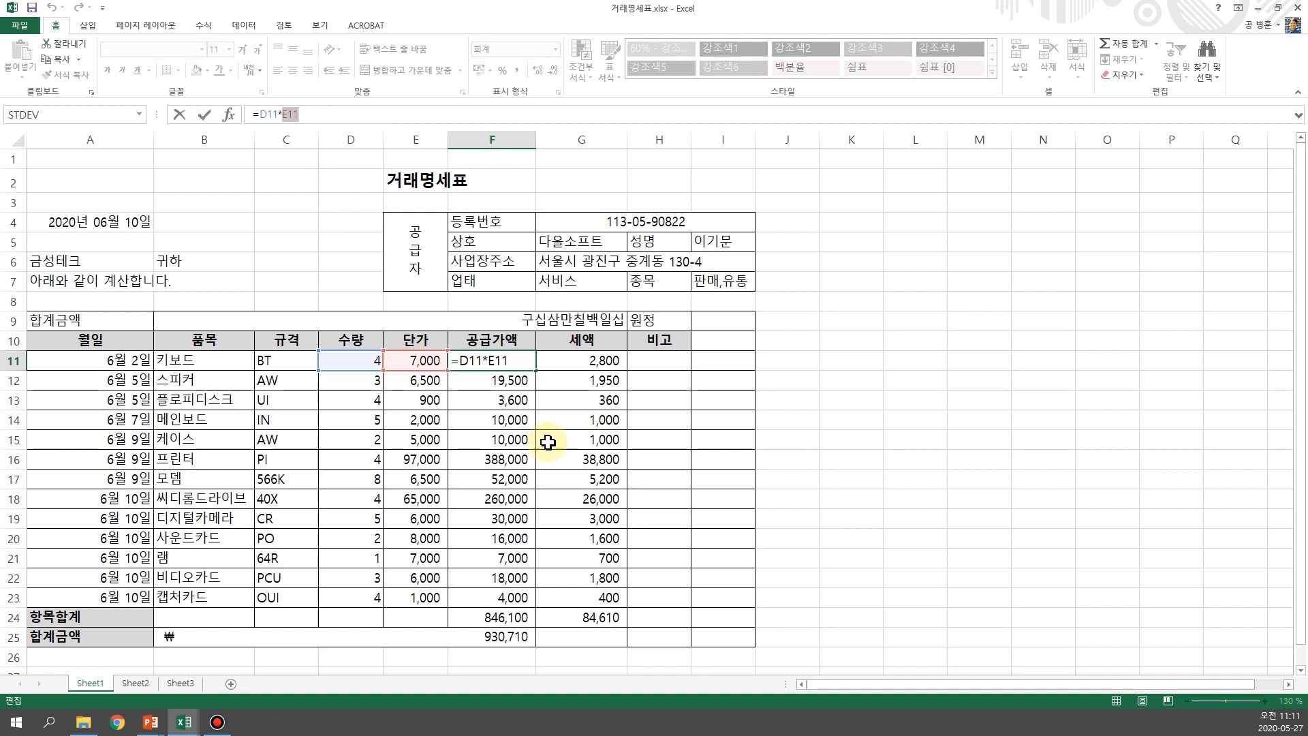
{"action": "key", "text": "Return"}
{"action": "left_click", "coordinate": [510, 424]}
{"action": "left_click", "coordinate": [501, 367]}
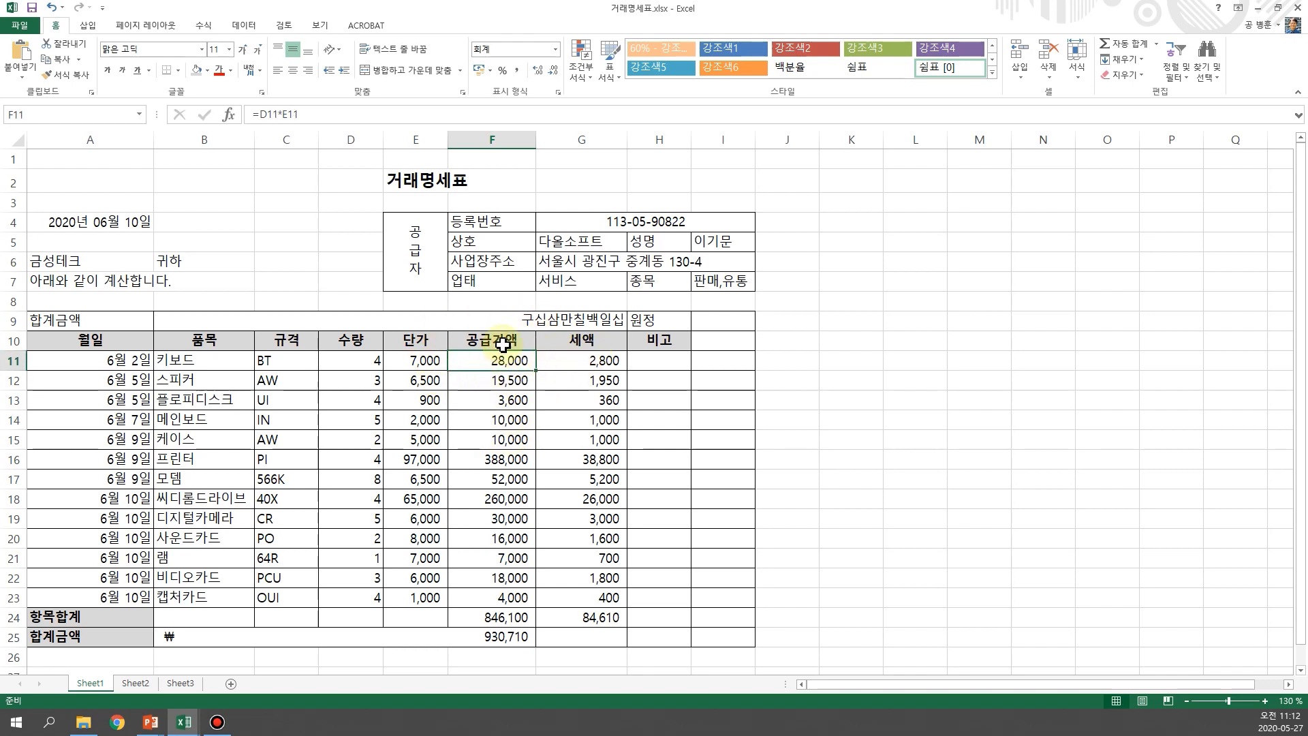
- Compare the 세액 formula in G11 with the 공급가액 cell F11 that it refers to
{"action": "left_click", "coordinate": [607, 361]}
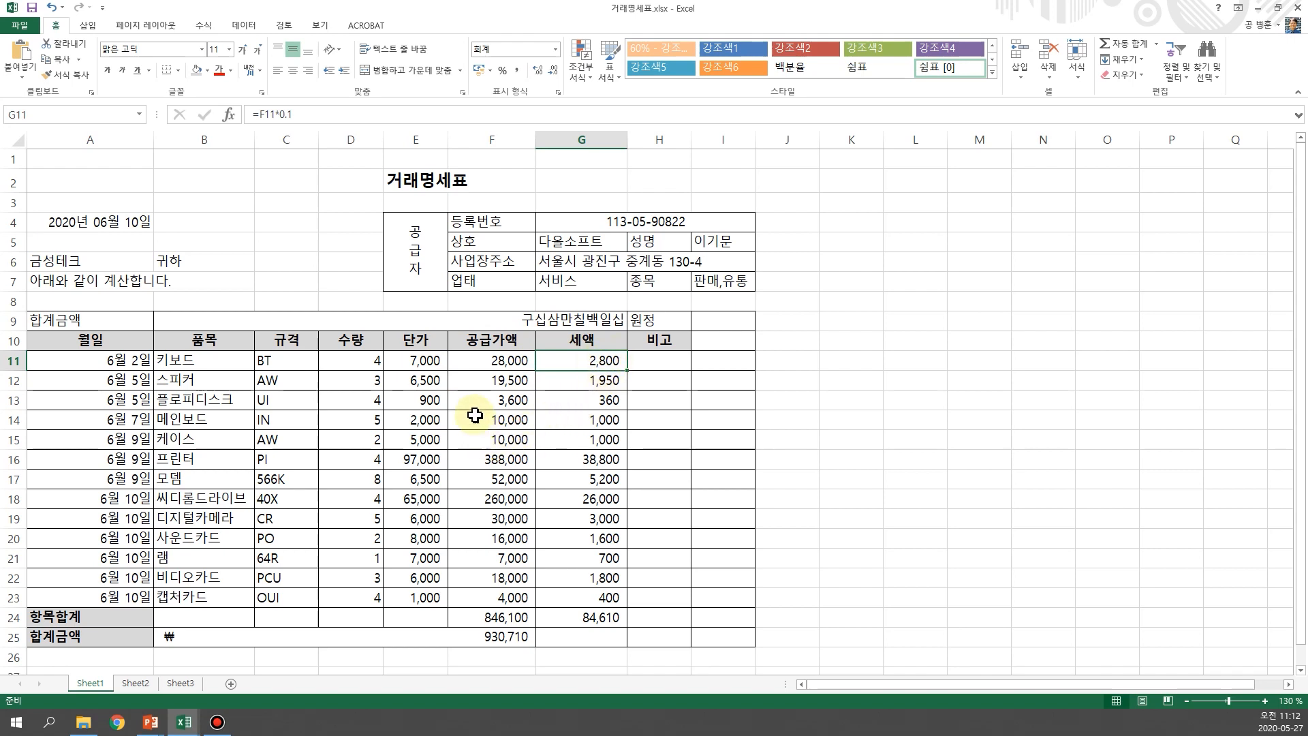
{"action": "left_click", "coordinate": [489, 361]}
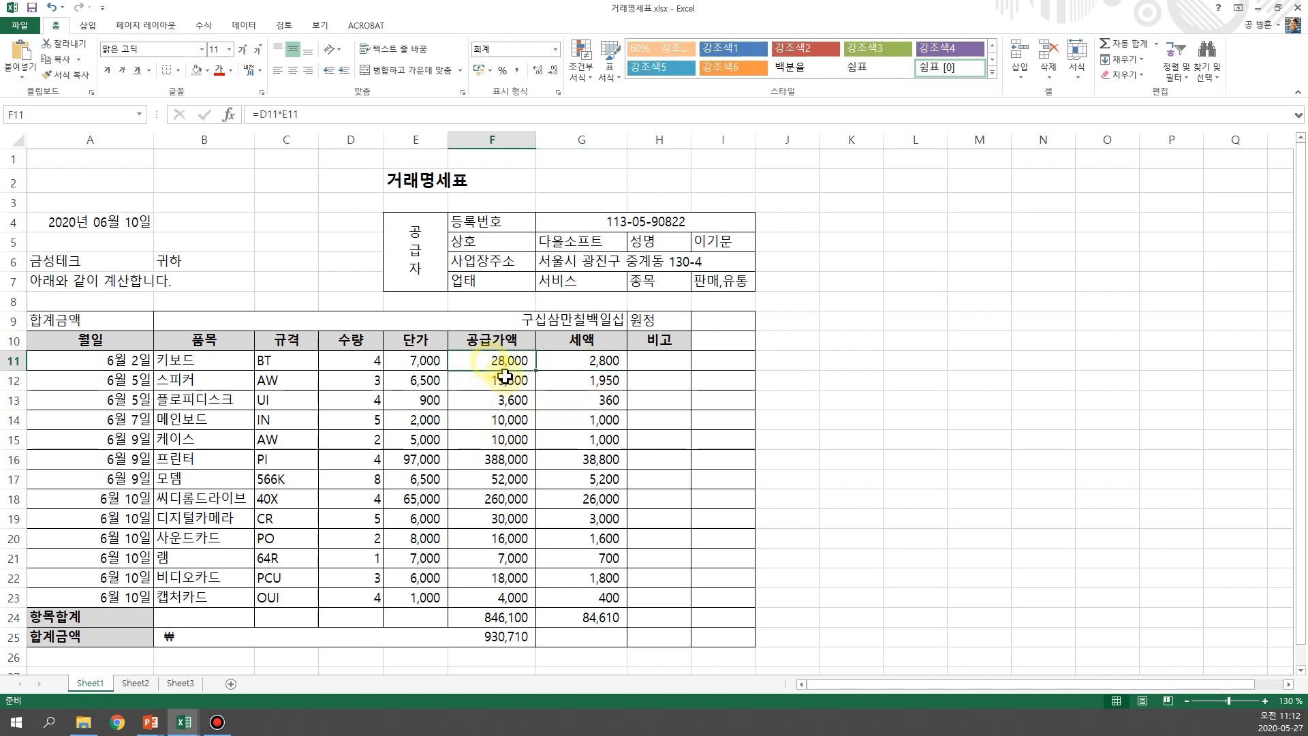
{"action": "left_click", "coordinate": [561, 363]}
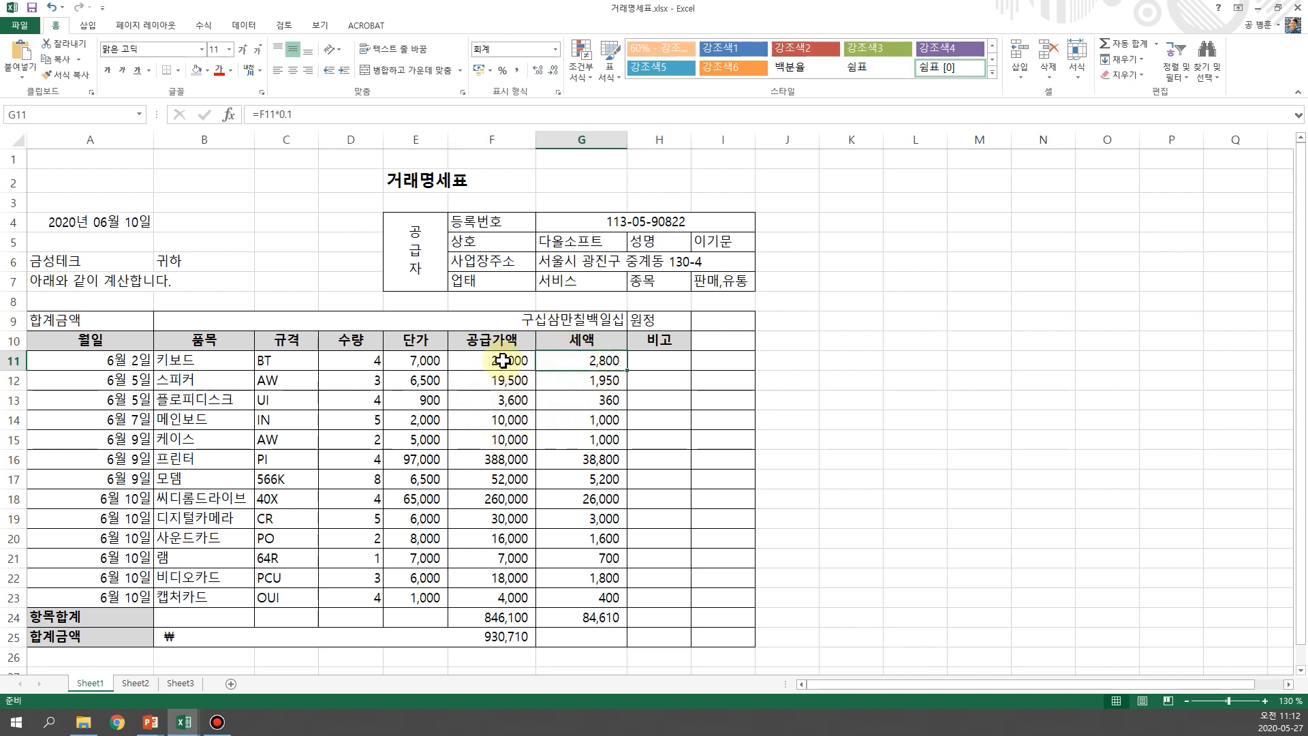
{"action": "left_click", "coordinate": [502, 361]}
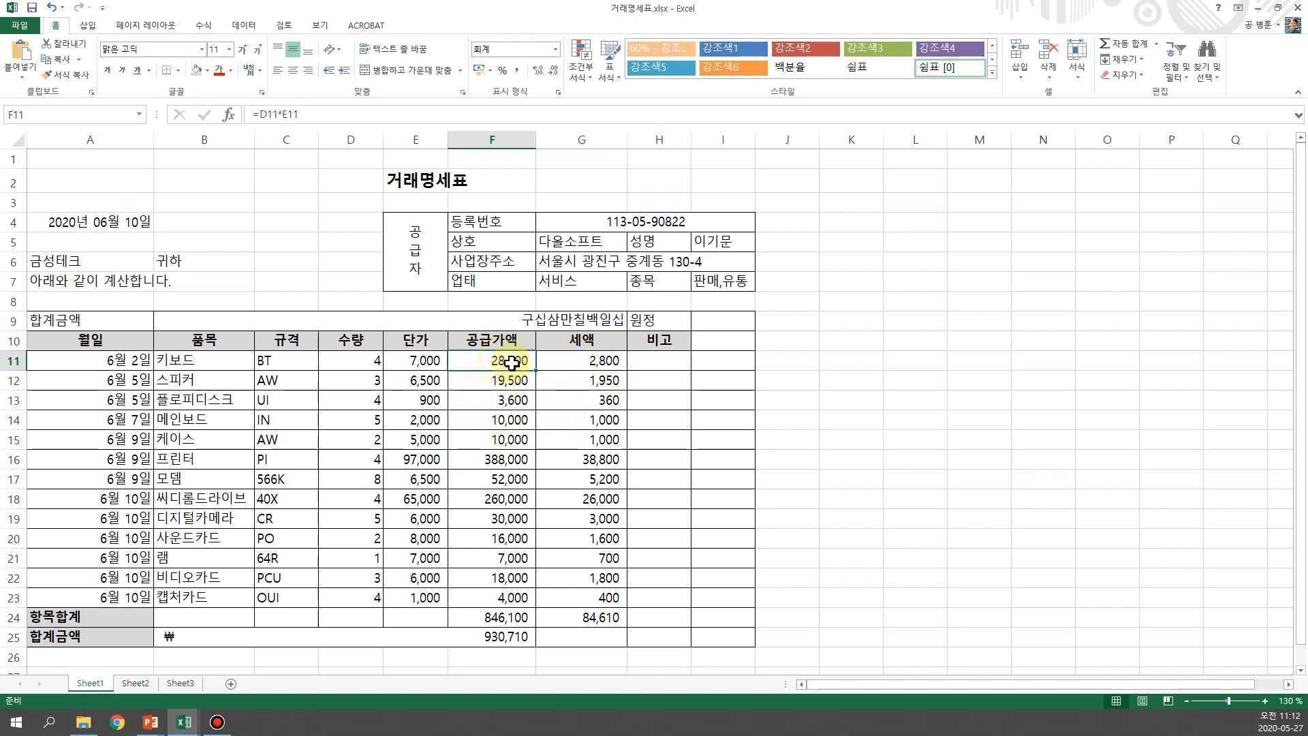
{"action": "left_click", "coordinate": [579, 367]}
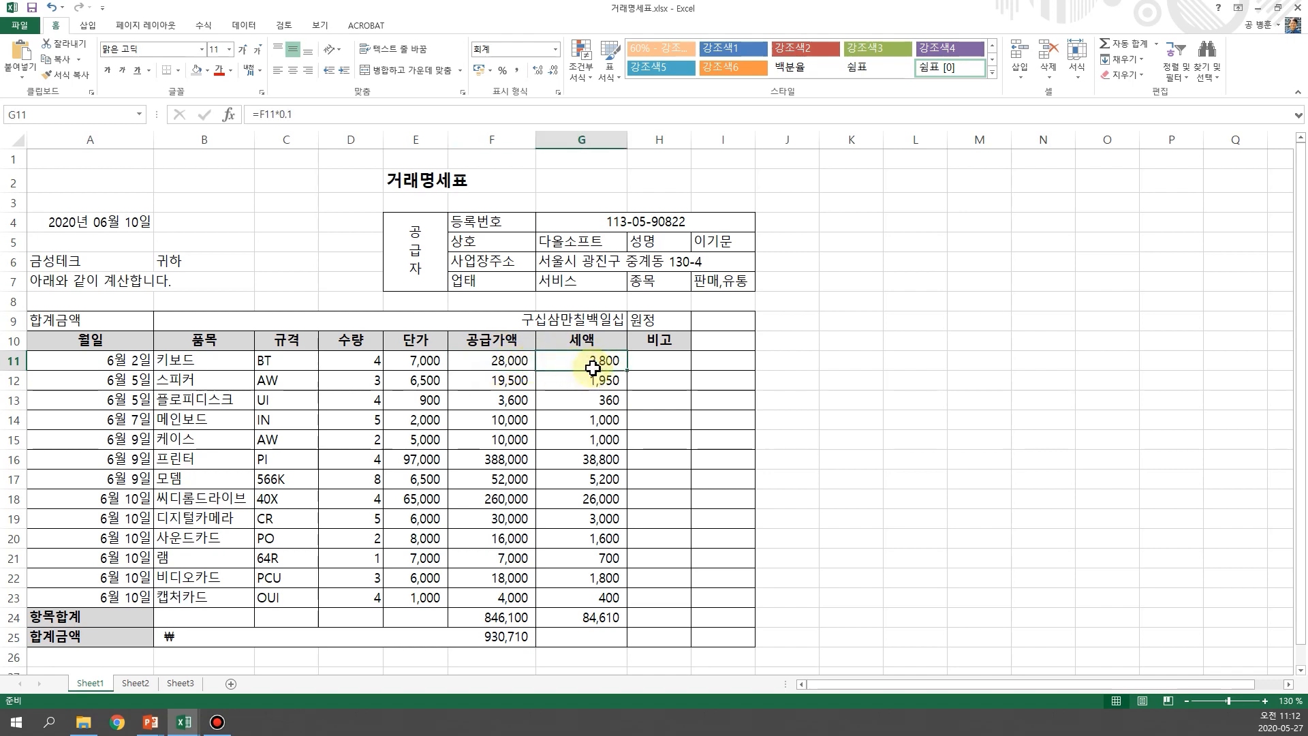
{"action": "left_click", "coordinate": [574, 370]}
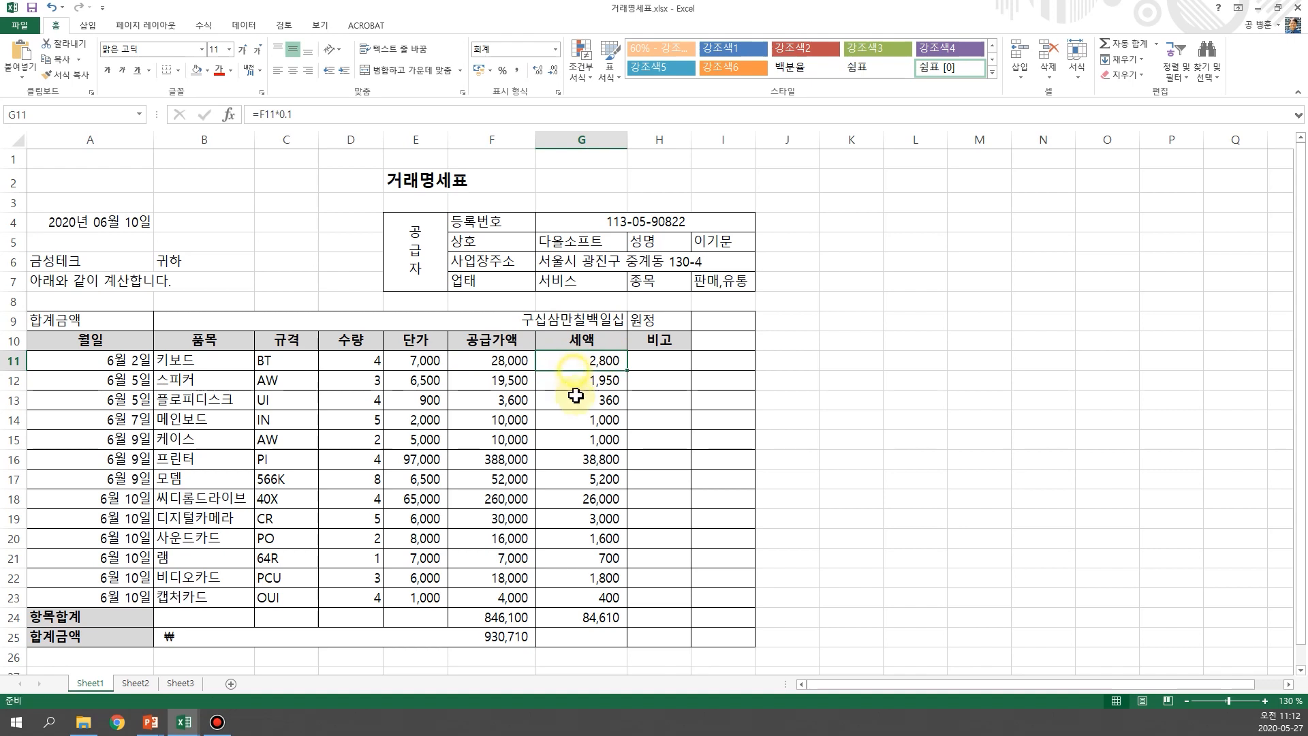
- Examine the 공급가액 cells F11:F22 and the 세액 formula in G15 across the statement table
{"action": "left_click", "coordinate": [579, 479]}
{"action": "left_click_drag", "start_coordinate": [504, 359], "coordinate": [521, 583]}
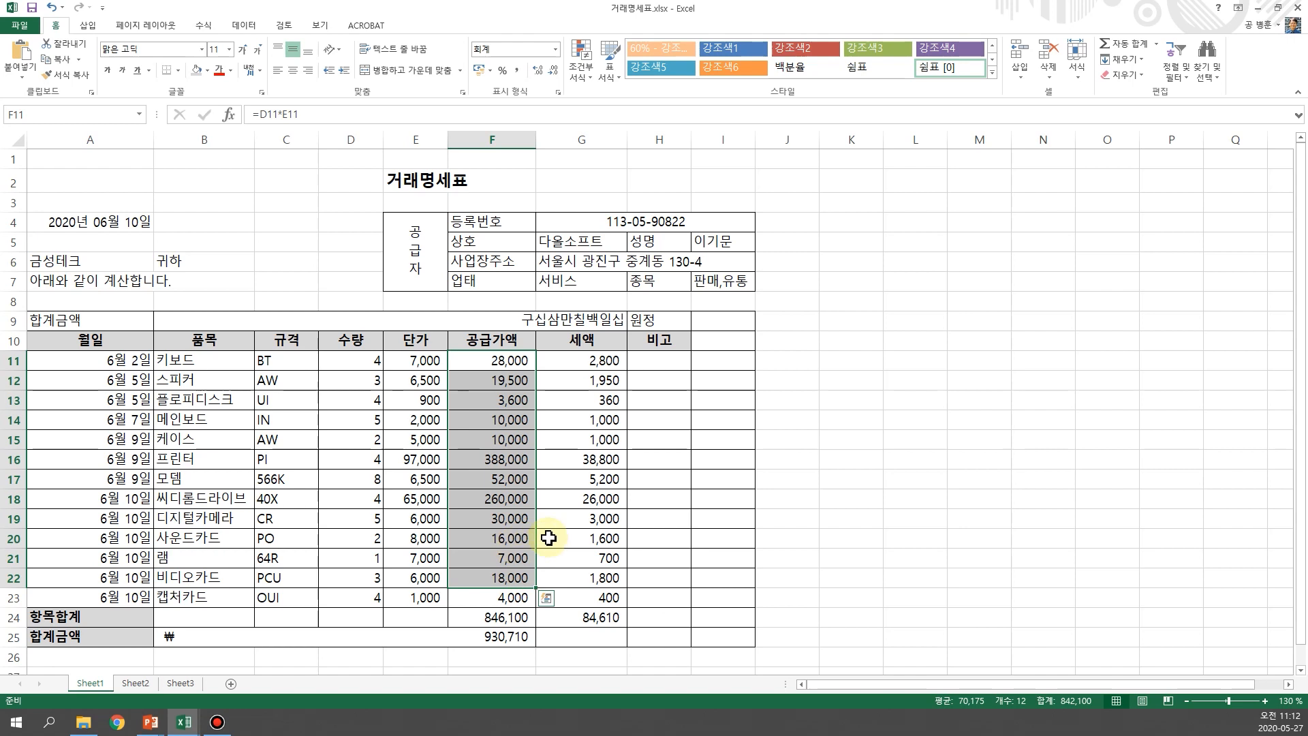
{"action": "left_click", "coordinate": [250, 405]}
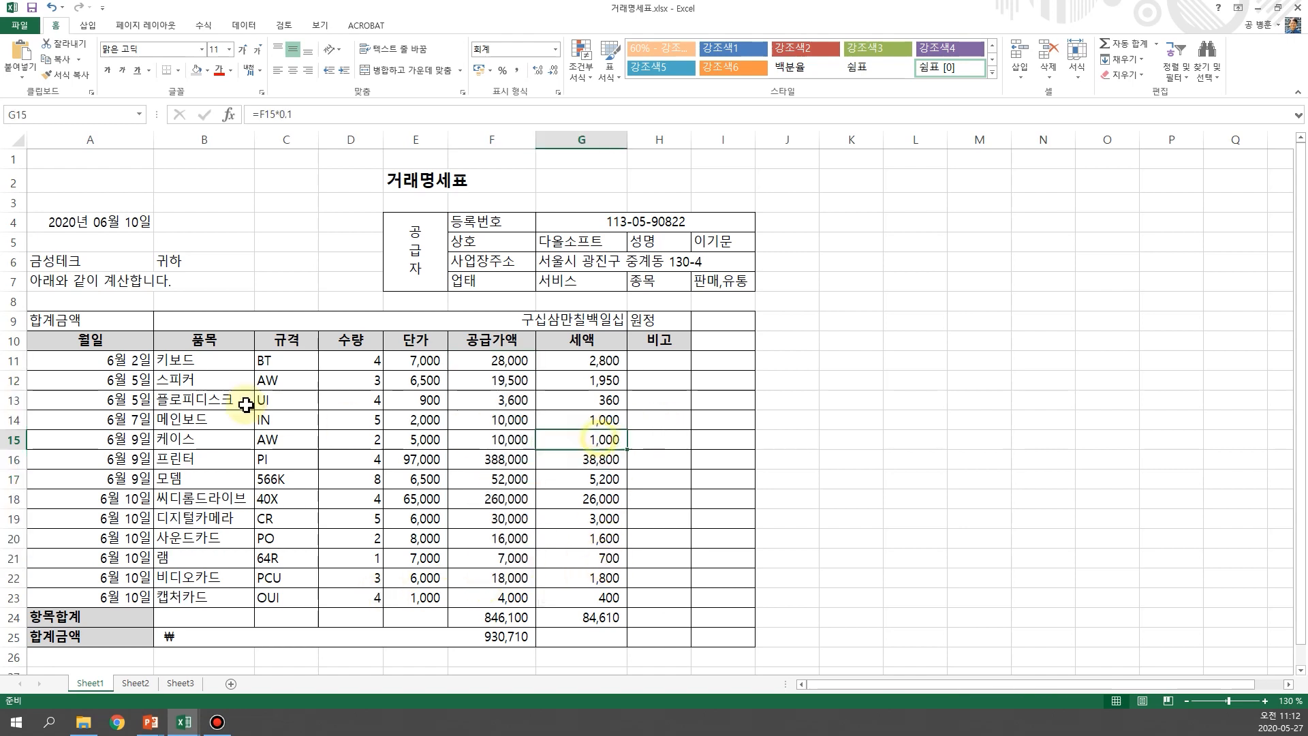
{"action": "left_click_drag", "start_coordinate": [84, 321], "coordinate": [730, 640]}
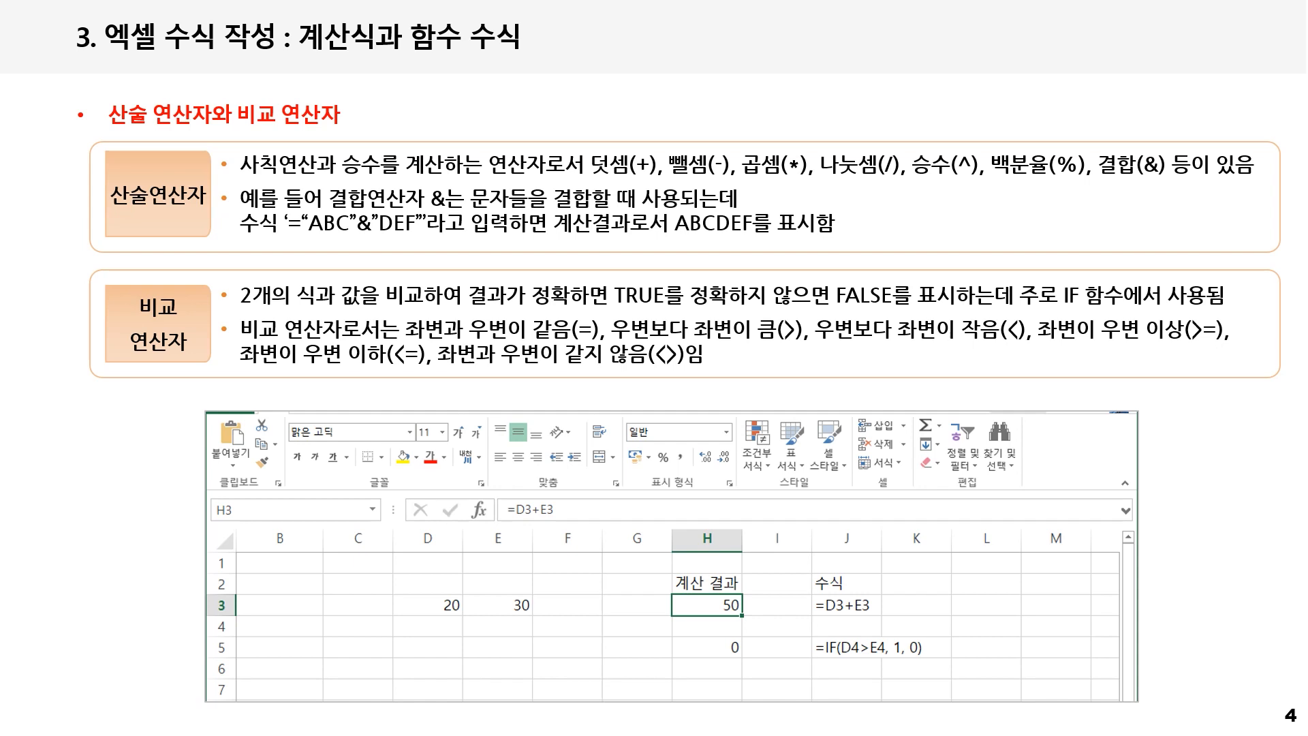
- Switch to the 수식과연산자.xlsx workbook in Excel and compare the formula in H3 with its source cells D3 and E3
{"action": "key", "text": "alt+Tab"}
{"action": "left_click", "coordinate": [338, 301]}
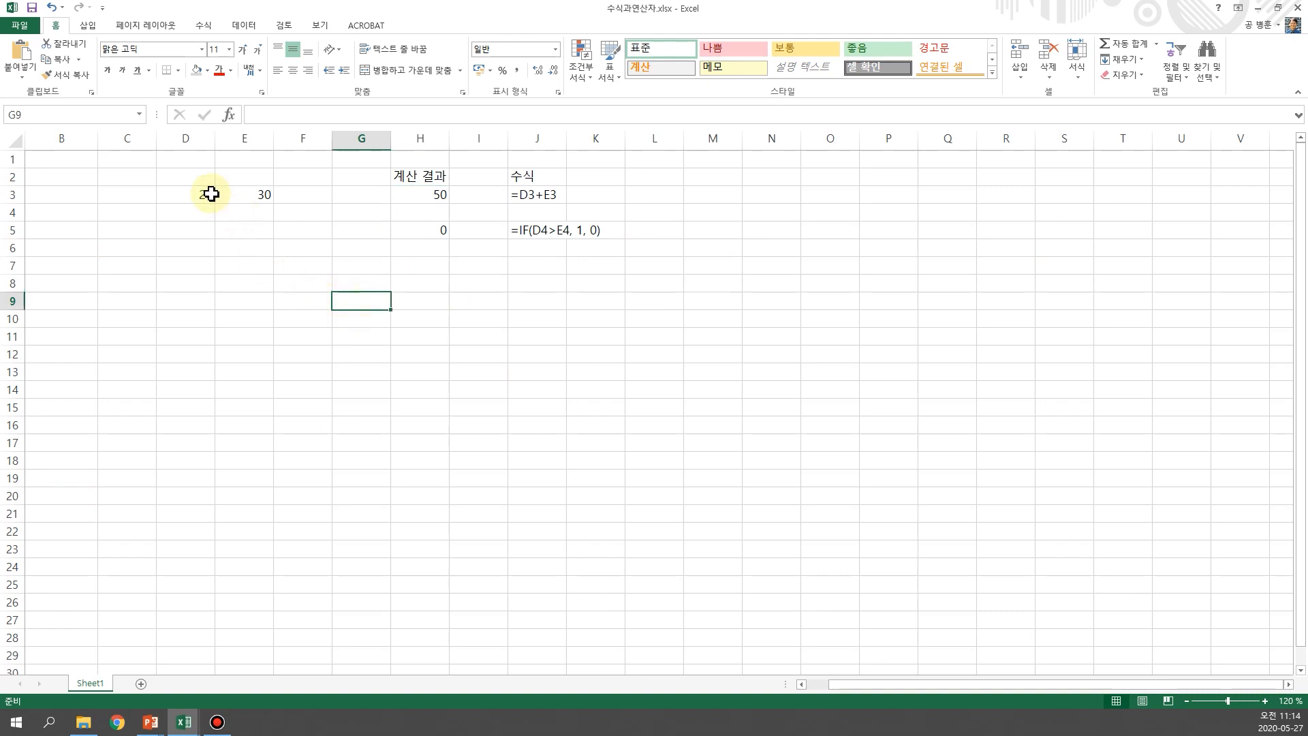
{"action": "left_click", "coordinate": [211, 194]}
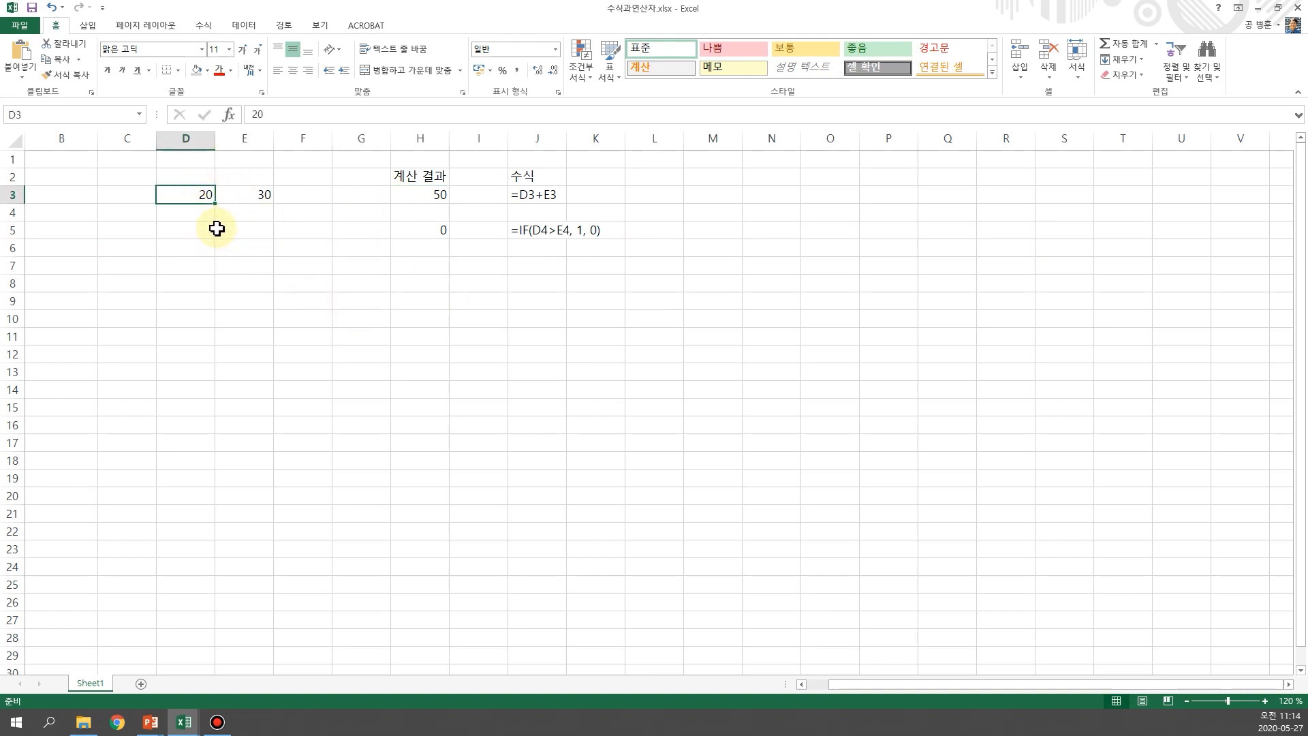
{"action": "left_click", "coordinate": [264, 198]}
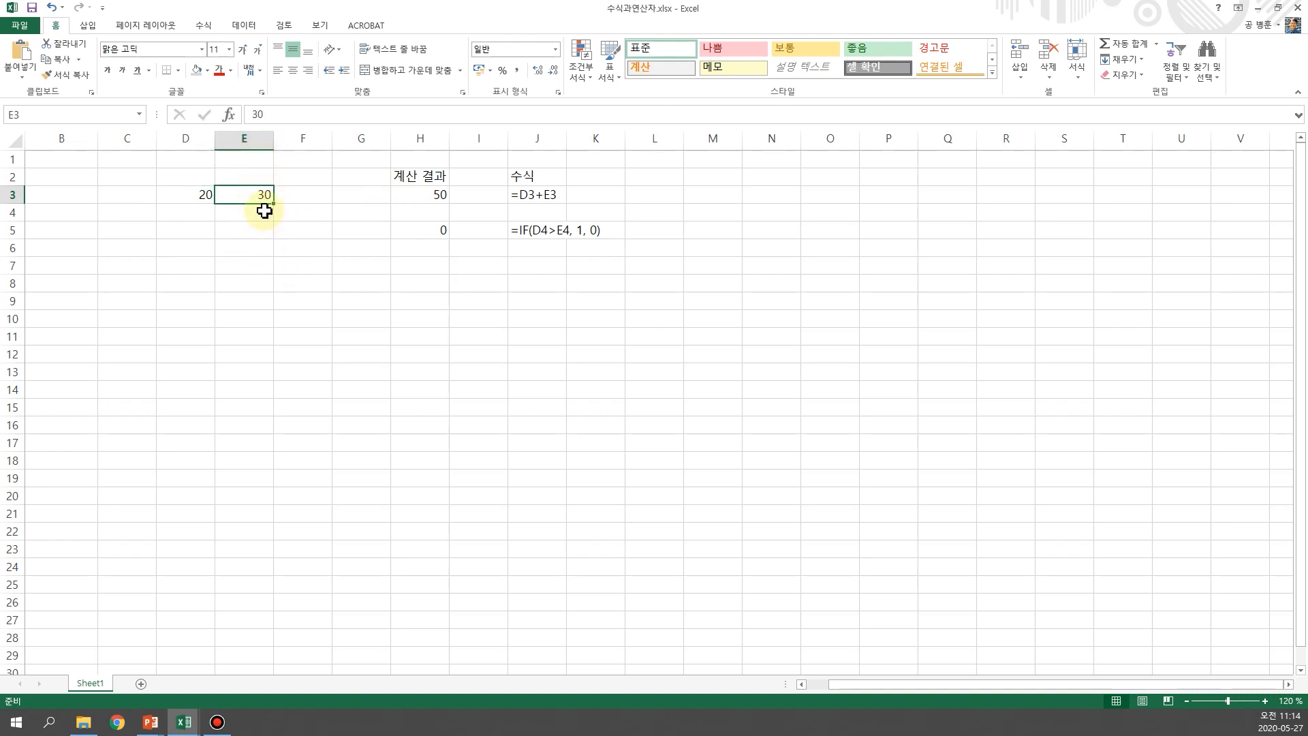
{"action": "left_click", "coordinate": [416, 196]}
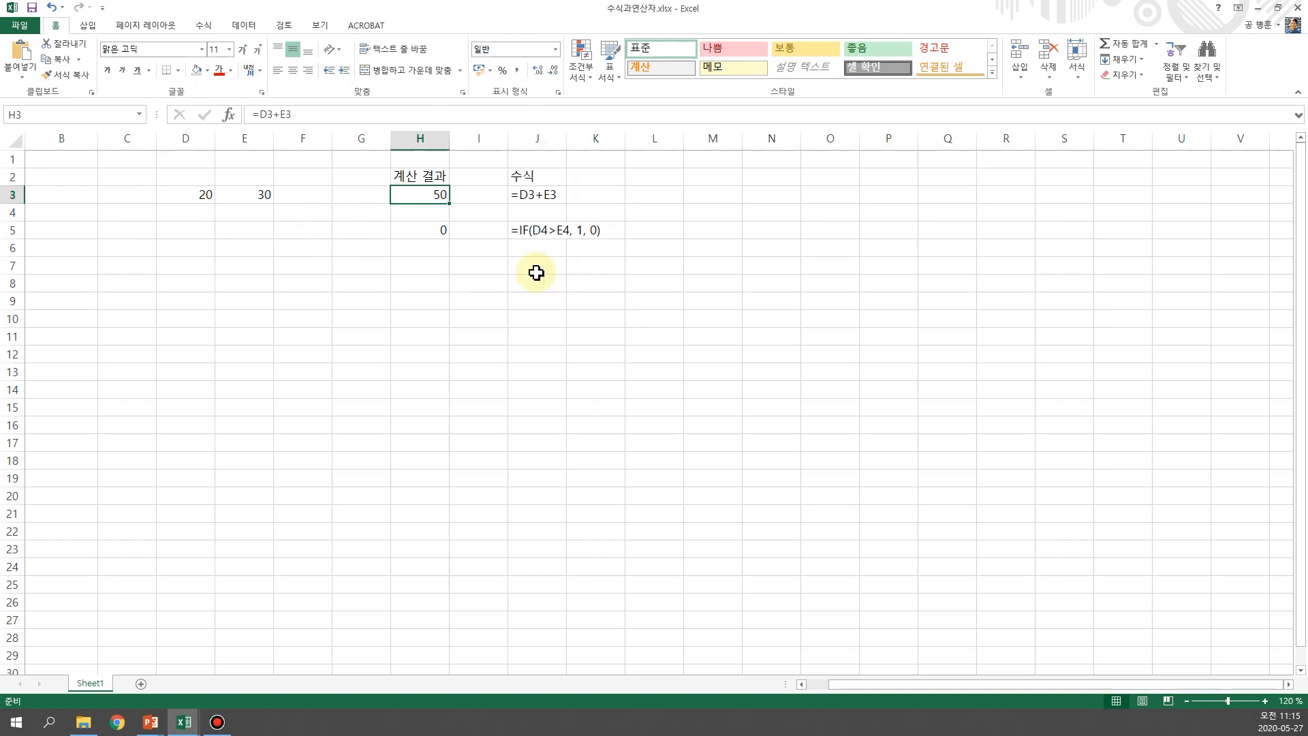
{"action": "left_click", "coordinate": [458, 304]}
{"action": "left_click", "coordinate": [444, 203]}
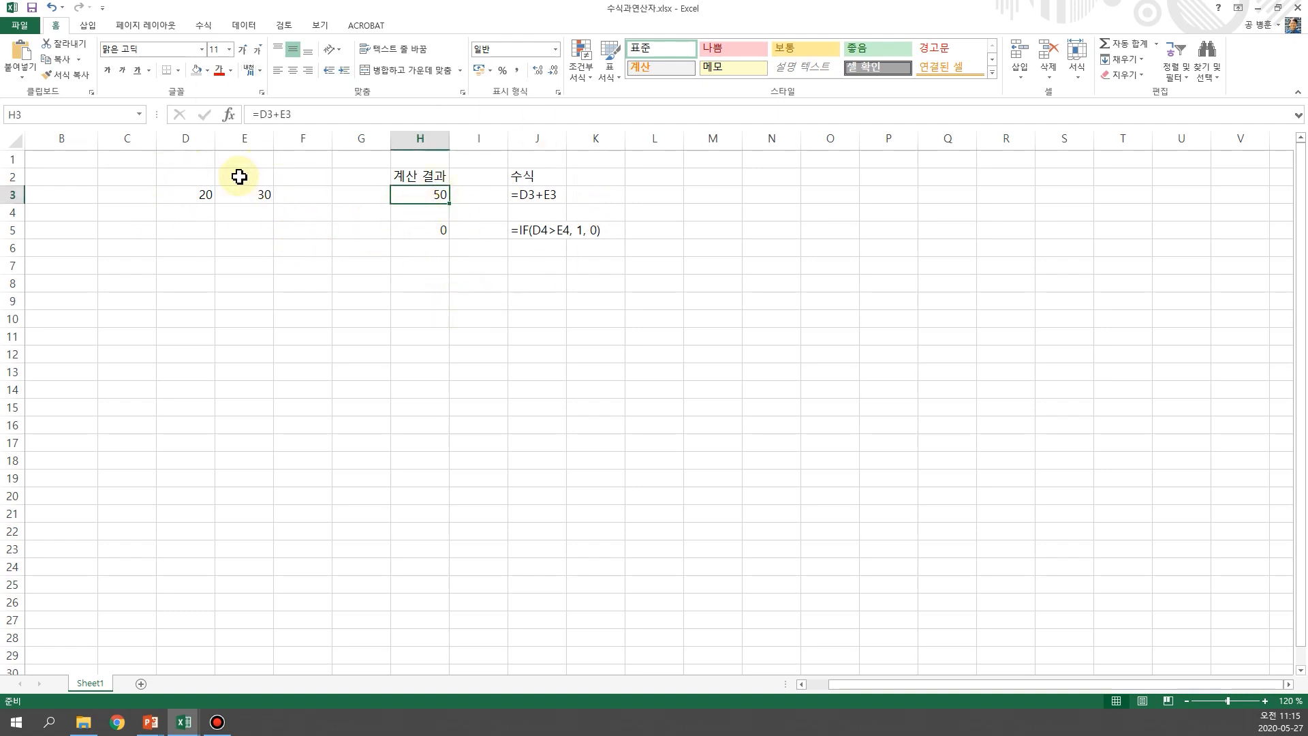
- Examine the IF formula in H5 and compare it with the formula text written beside it
{"action": "left_click", "coordinate": [442, 229]}
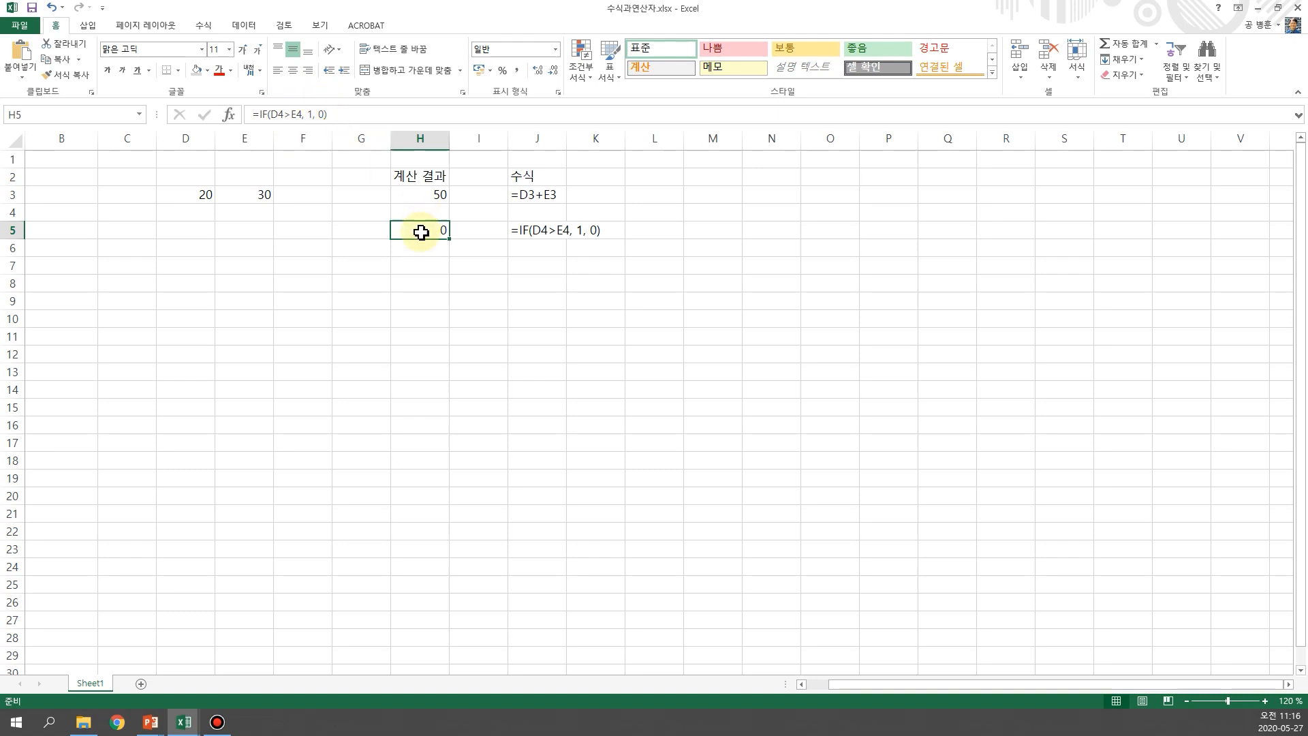
{"action": "key", "text": "Return"}
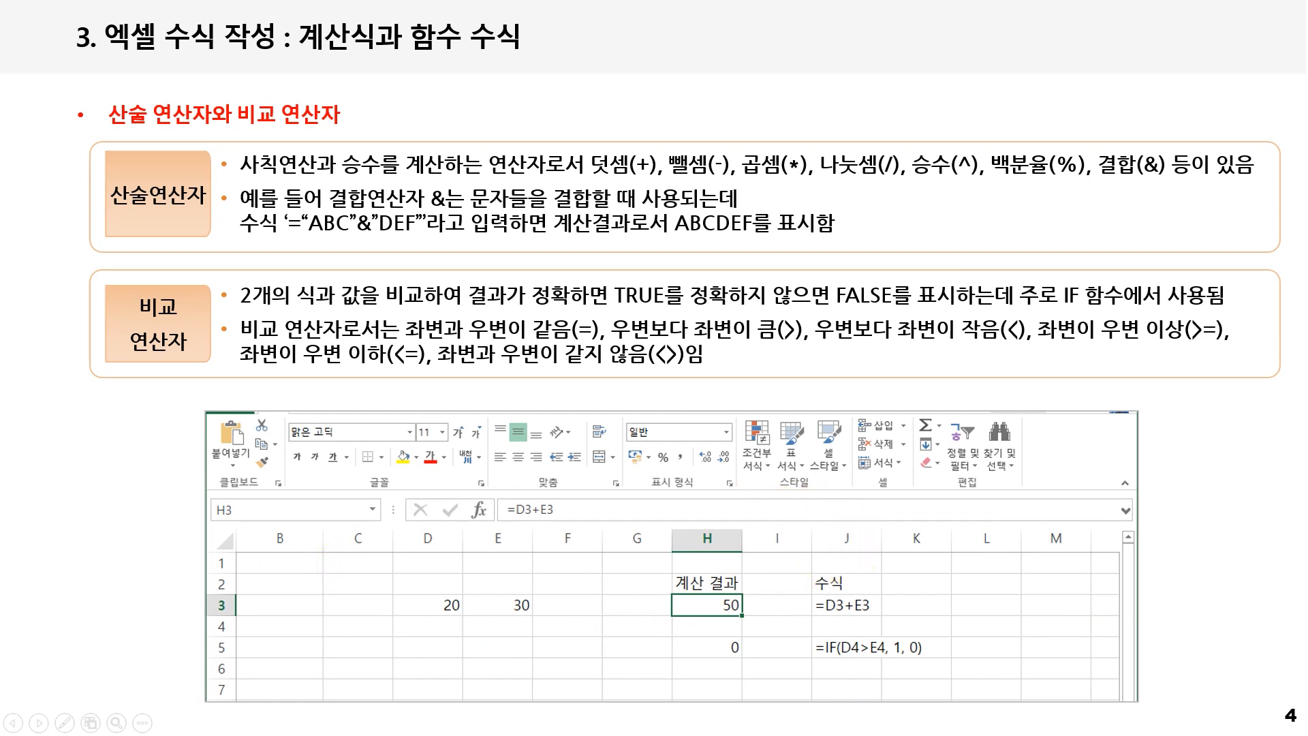
{"action": "key", "text": "Right"}
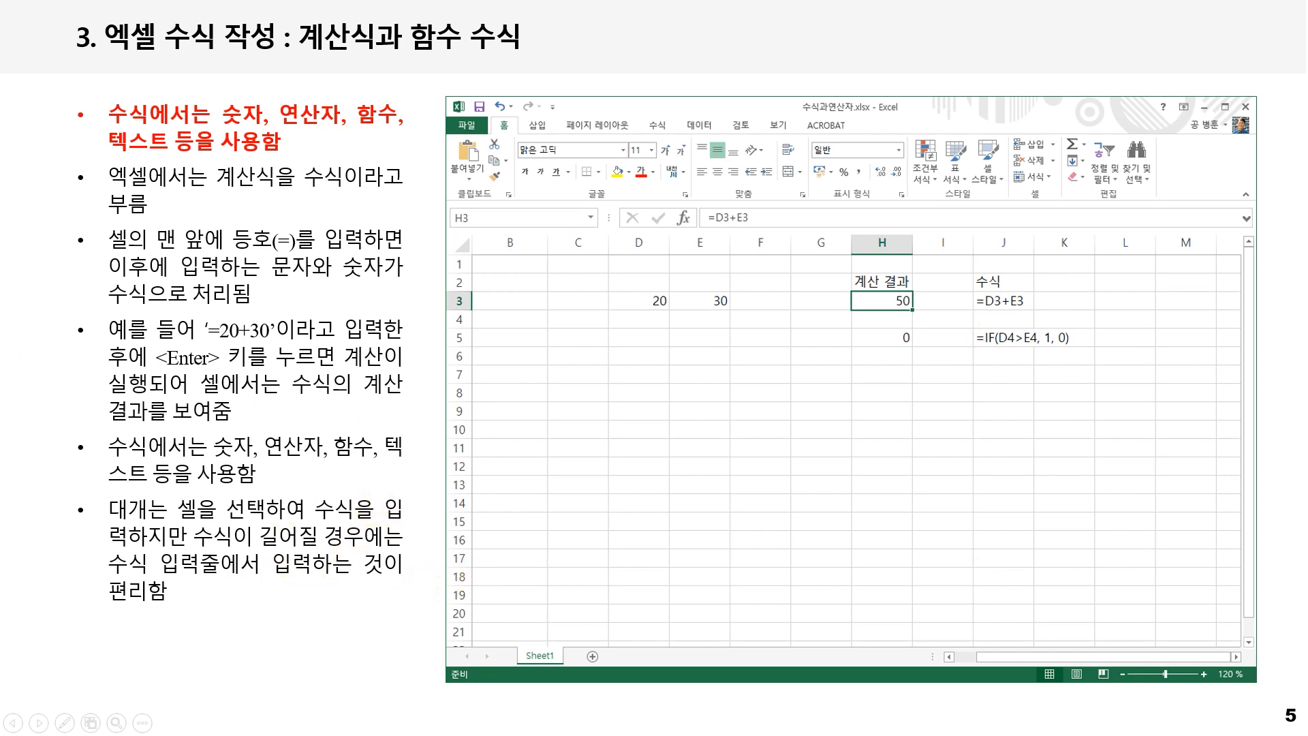
{"action": "key", "text": "Right"}
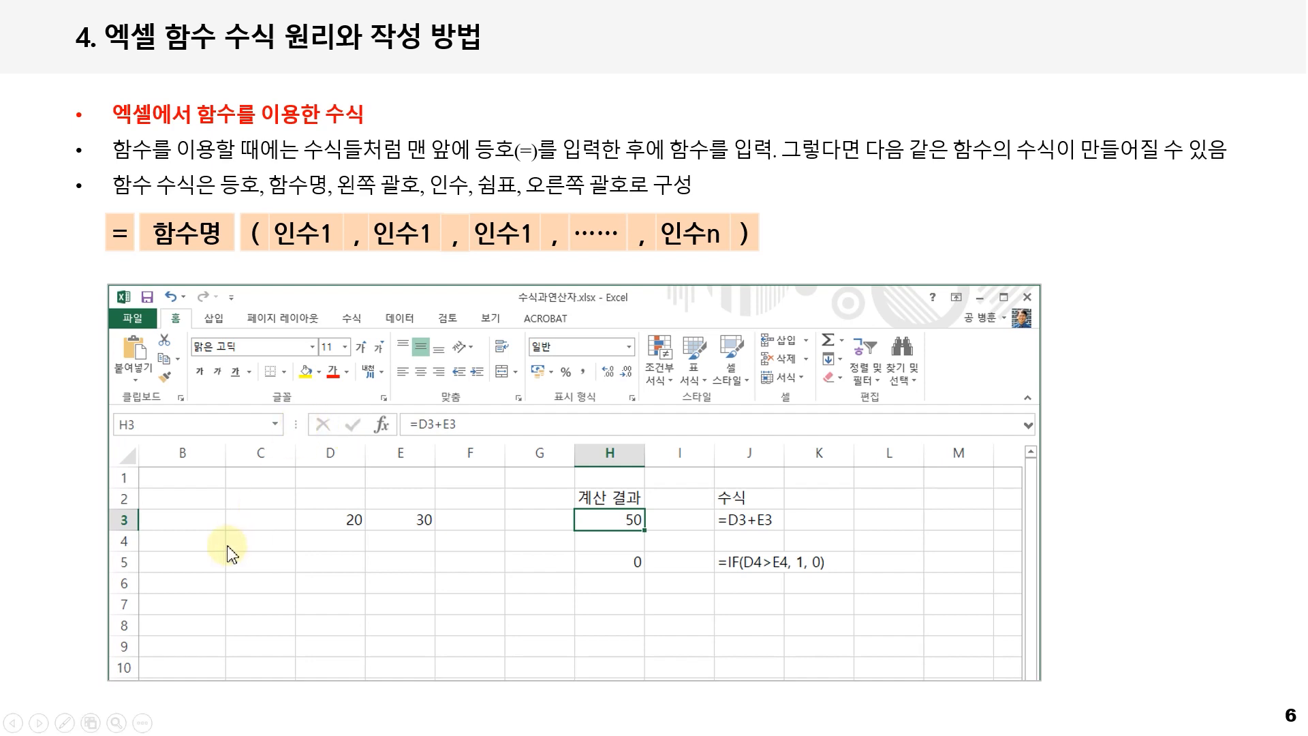
{"action": "key", "text": "Right"}
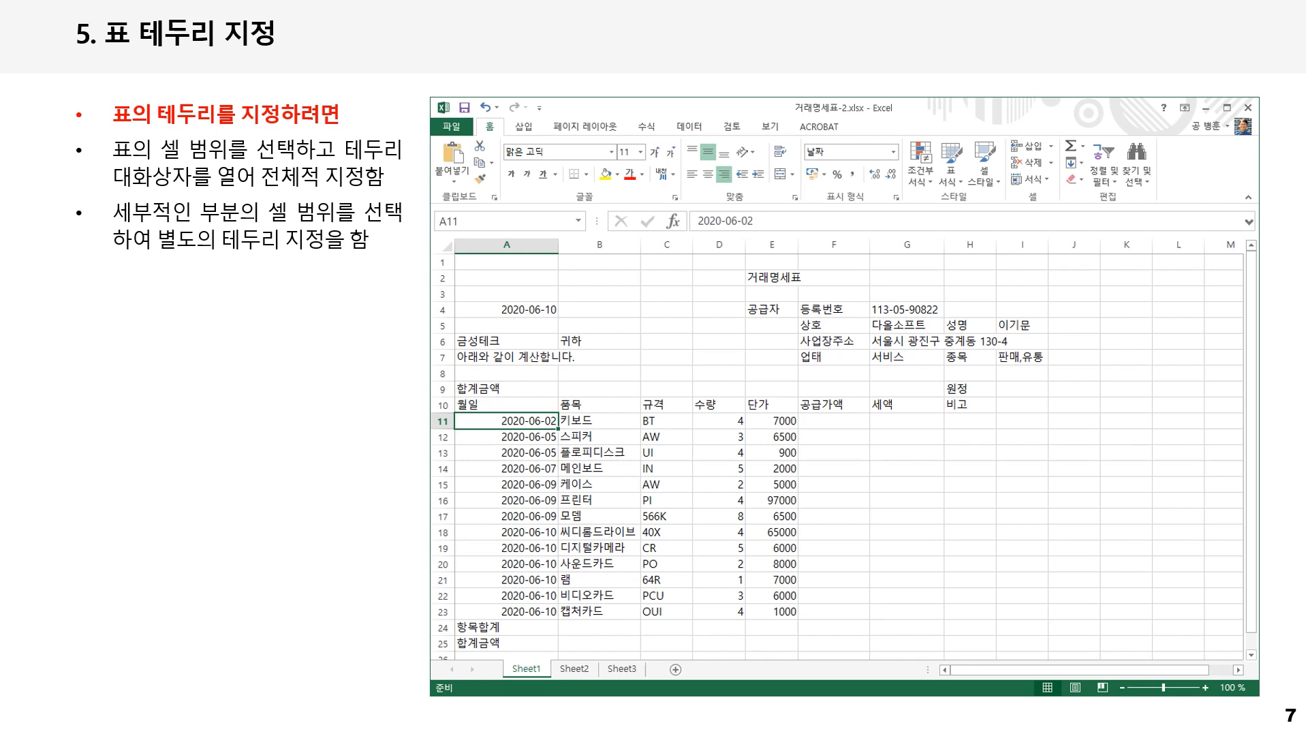
- Switch to the 거래명세표-2.xlsx workbook in Excel and maximize its window
{"action": "key", "text": "alt+Tab"}
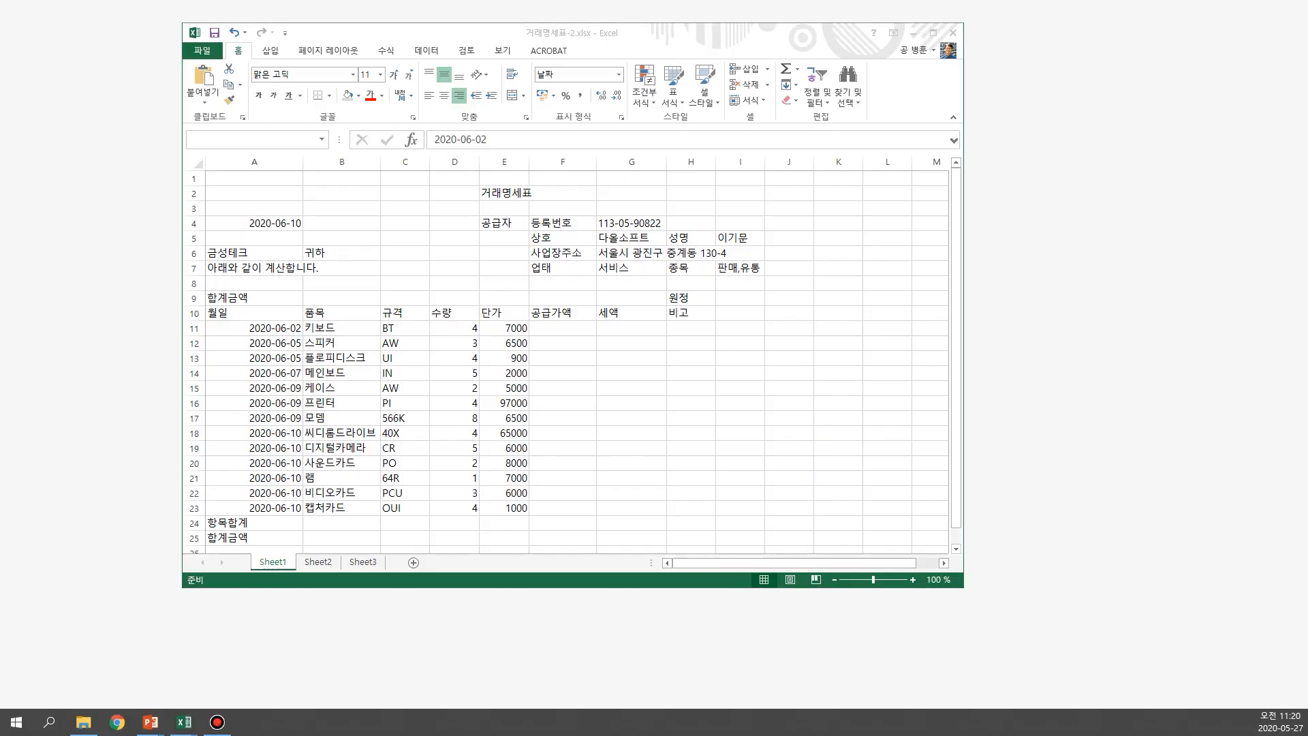
{"action": "left_click", "coordinate": [630, 539]}
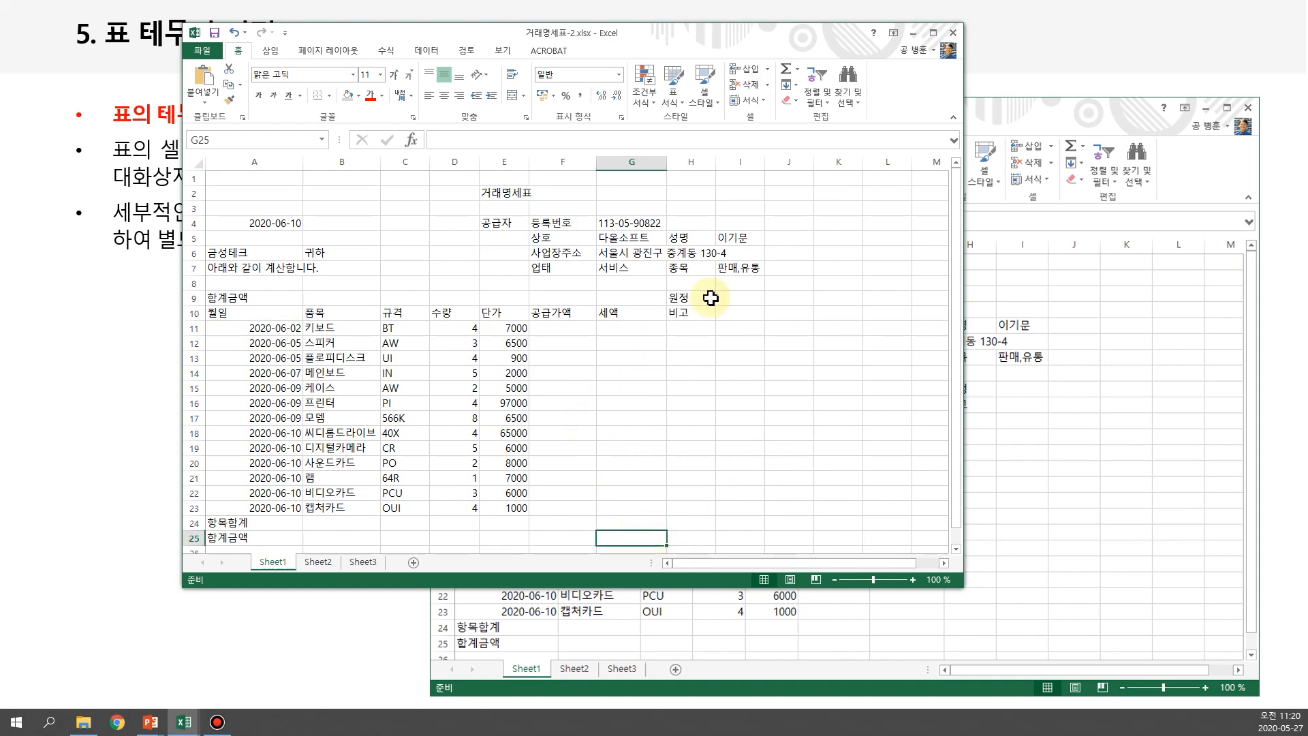
{"action": "left_click", "coordinate": [936, 33]}
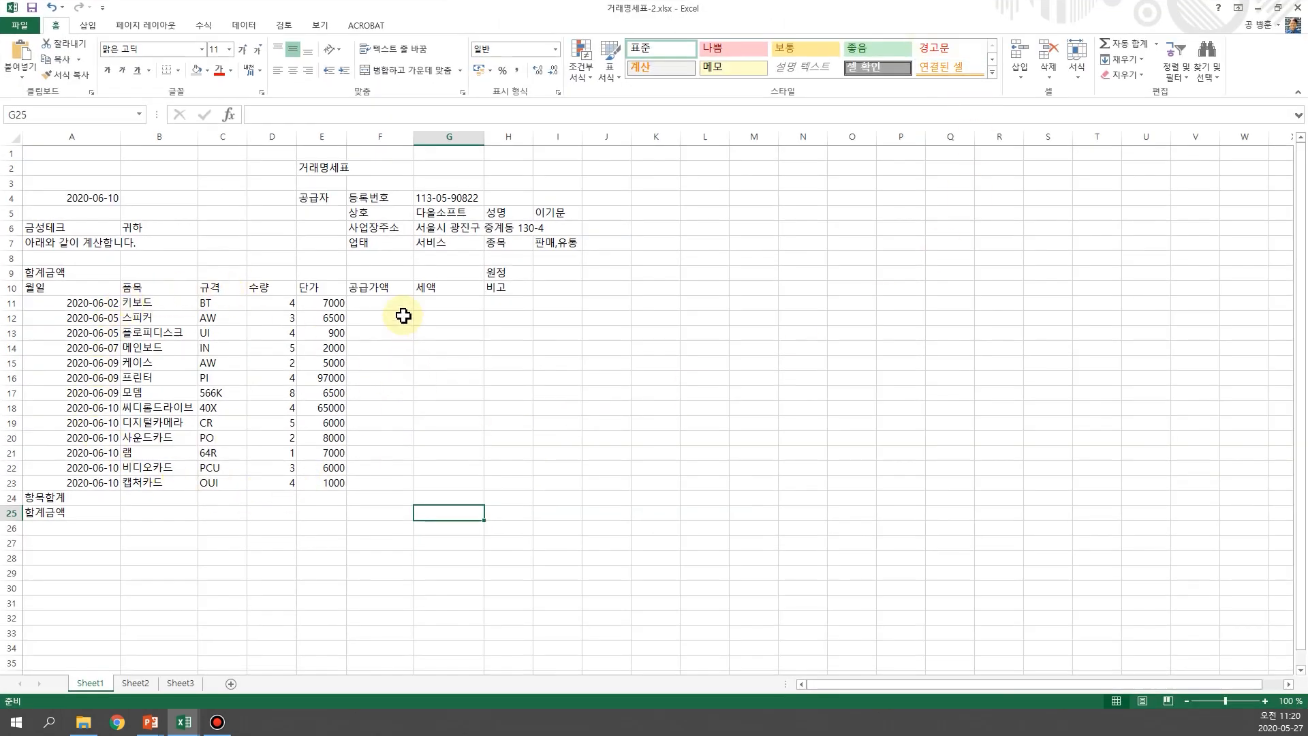
- Check in the print preview how the statement table without borders prints, and return to the worksheet
{"action": "left_click_drag", "start_coordinate": [74, 287], "coordinate": [559, 497]}
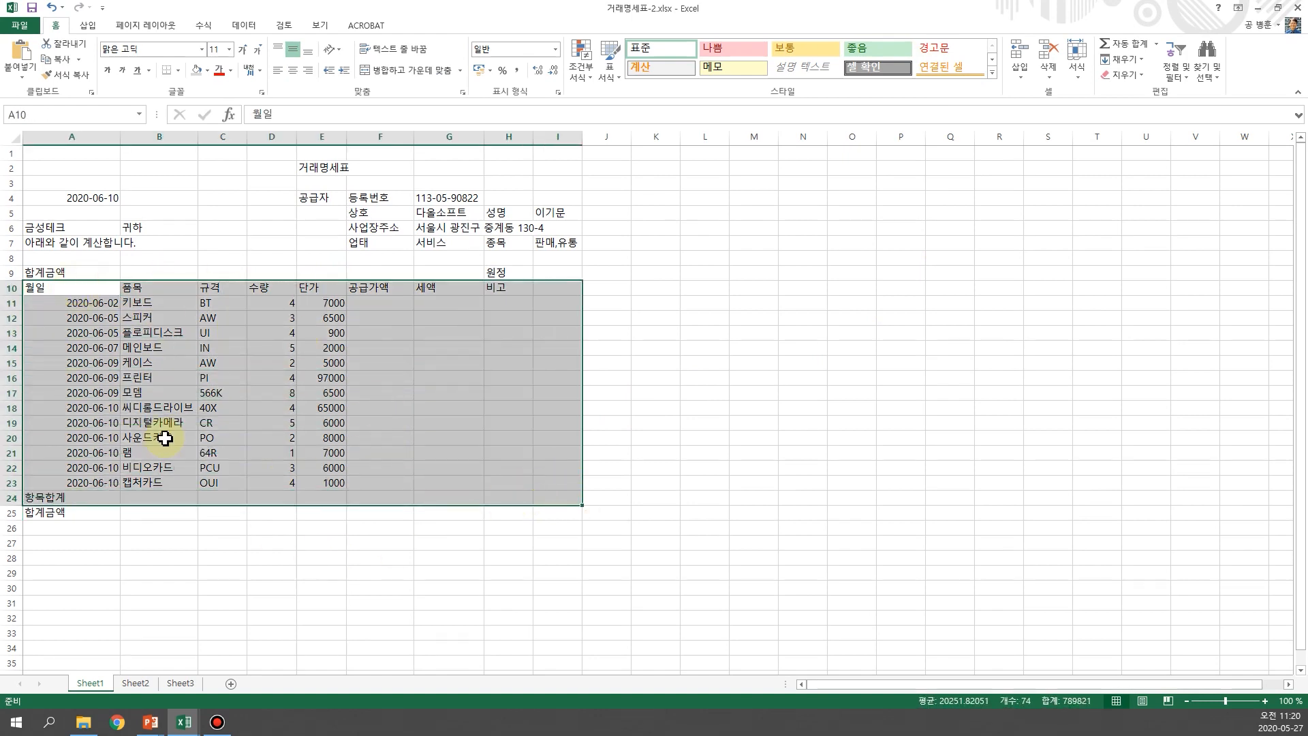
{"action": "left_click", "coordinate": [22, 27]}
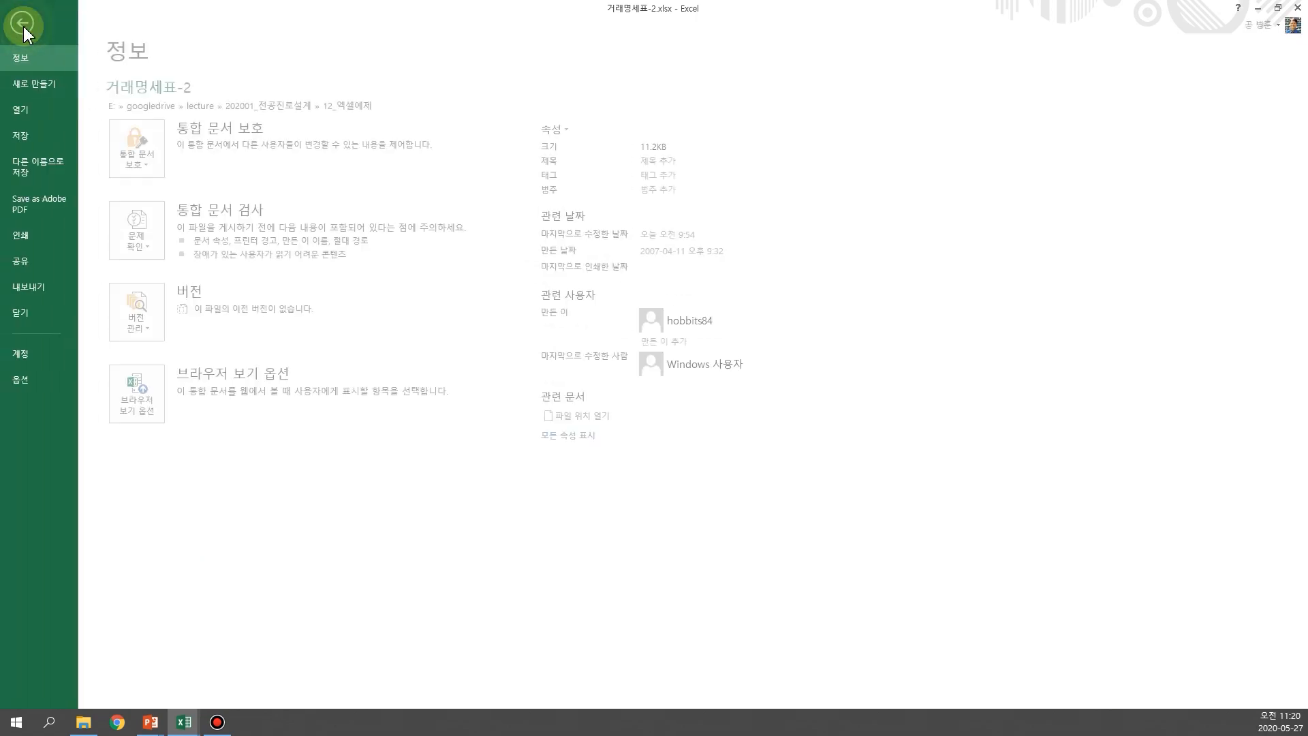
{"action": "left_click", "coordinate": [35, 239]}
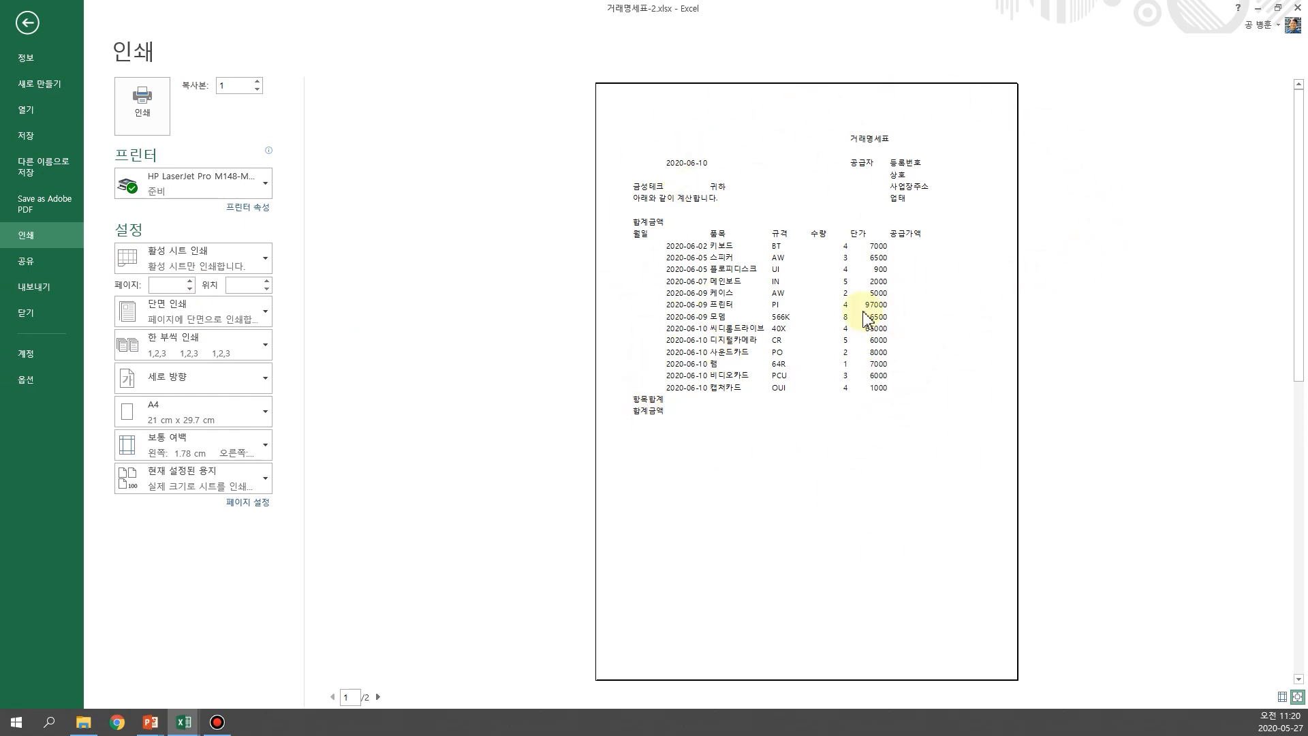
{"action": "left_click", "coordinate": [33, 29]}
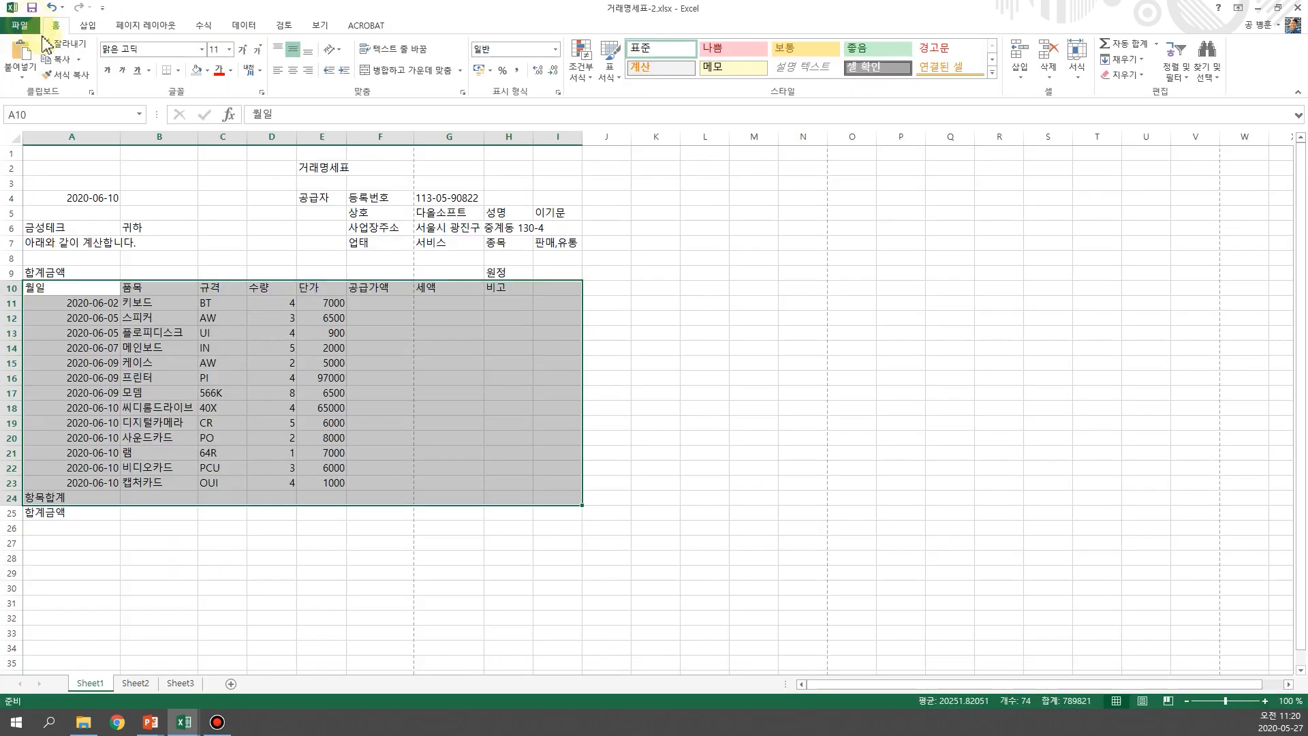
- Select the statement table range A9:H25, from the 합계금액 row above the headers to the last 합계금액 row
{"action": "left_click", "coordinate": [449, 482]}
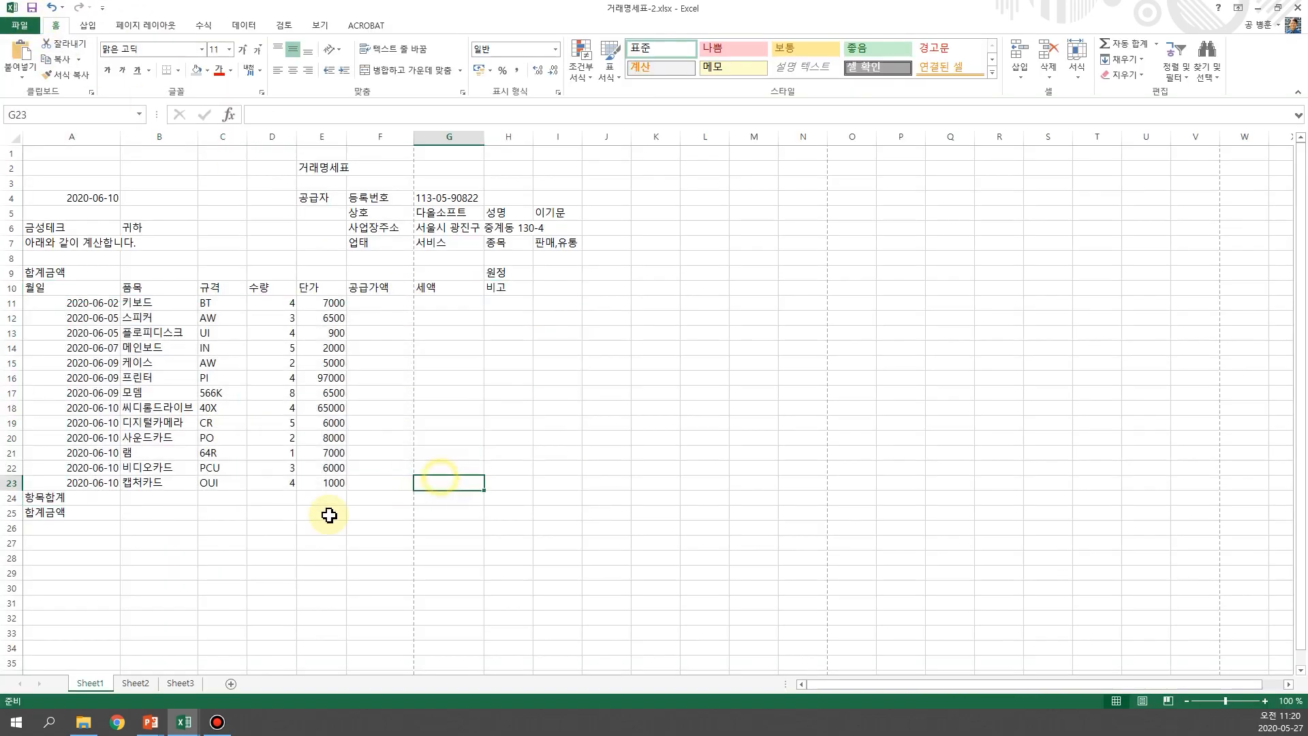
{"action": "left_click", "coordinate": [99, 437]}
{"action": "left_click", "coordinate": [64, 497]}
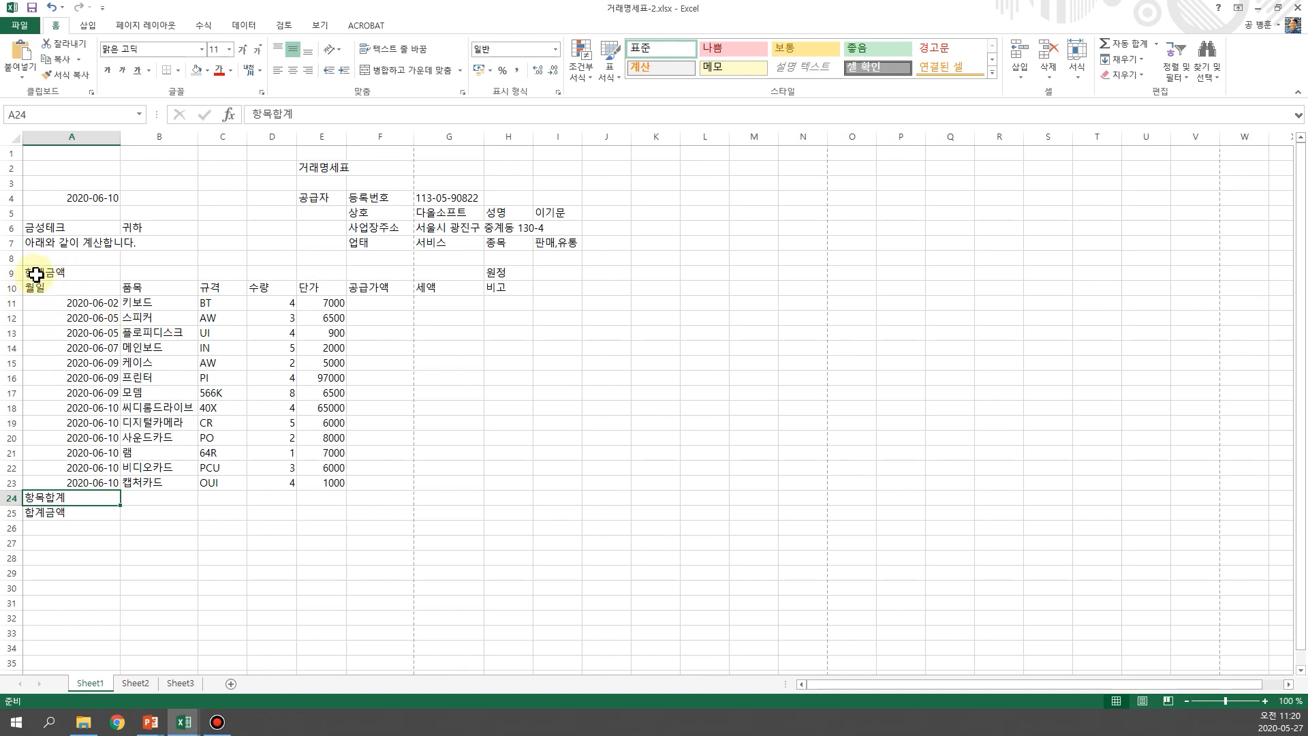
{"action": "left_click_drag", "start_coordinate": [36, 275], "coordinate": [537, 517]}
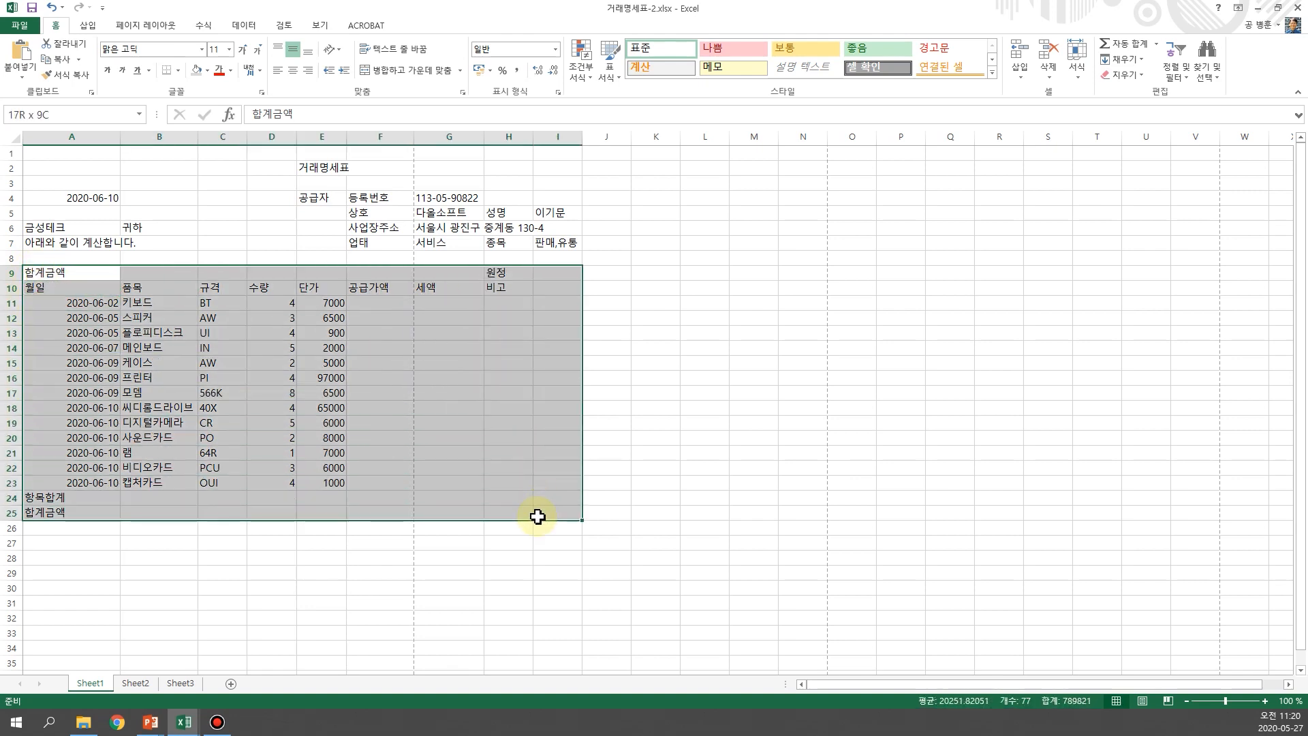
{"action": "left_click", "coordinate": [41, 283]}
{"action": "left_click", "coordinate": [460, 538]}
{"action": "left_click", "coordinate": [73, 274]}
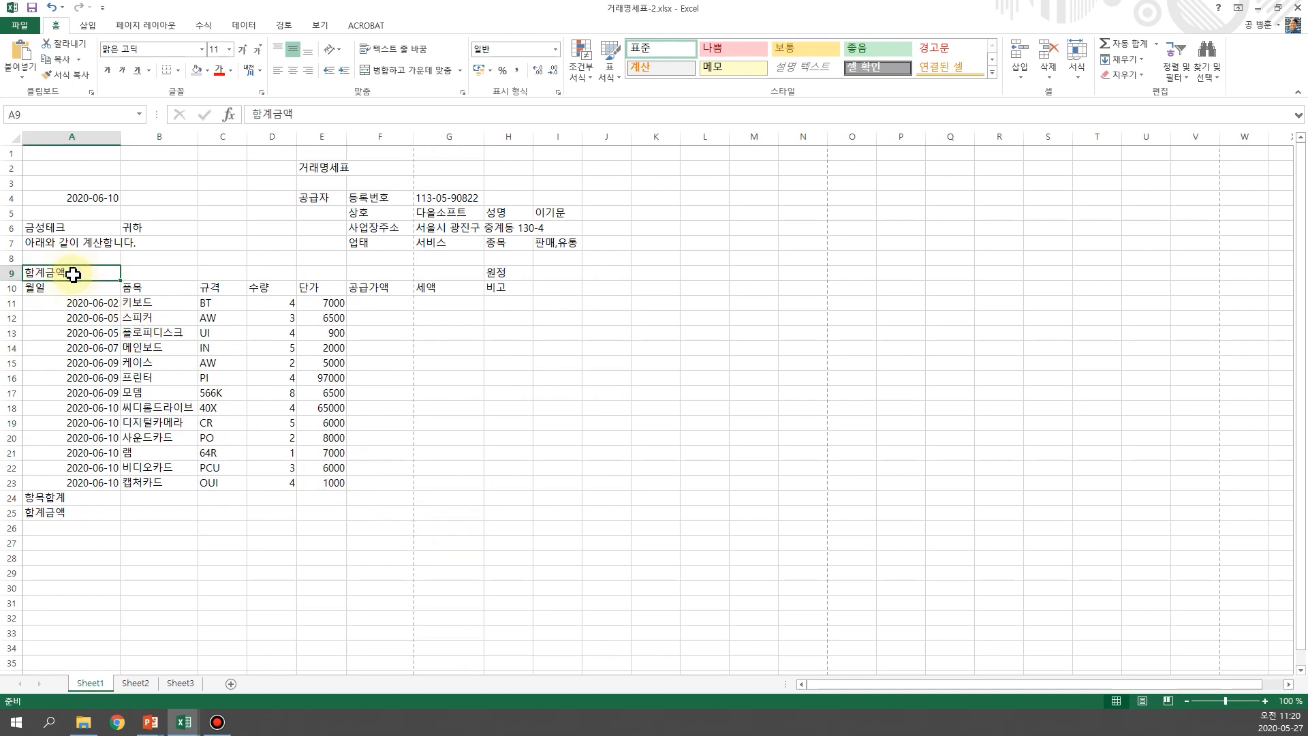
{"action": "left_click_drag", "start_coordinate": [67, 271], "coordinate": [526, 517]}
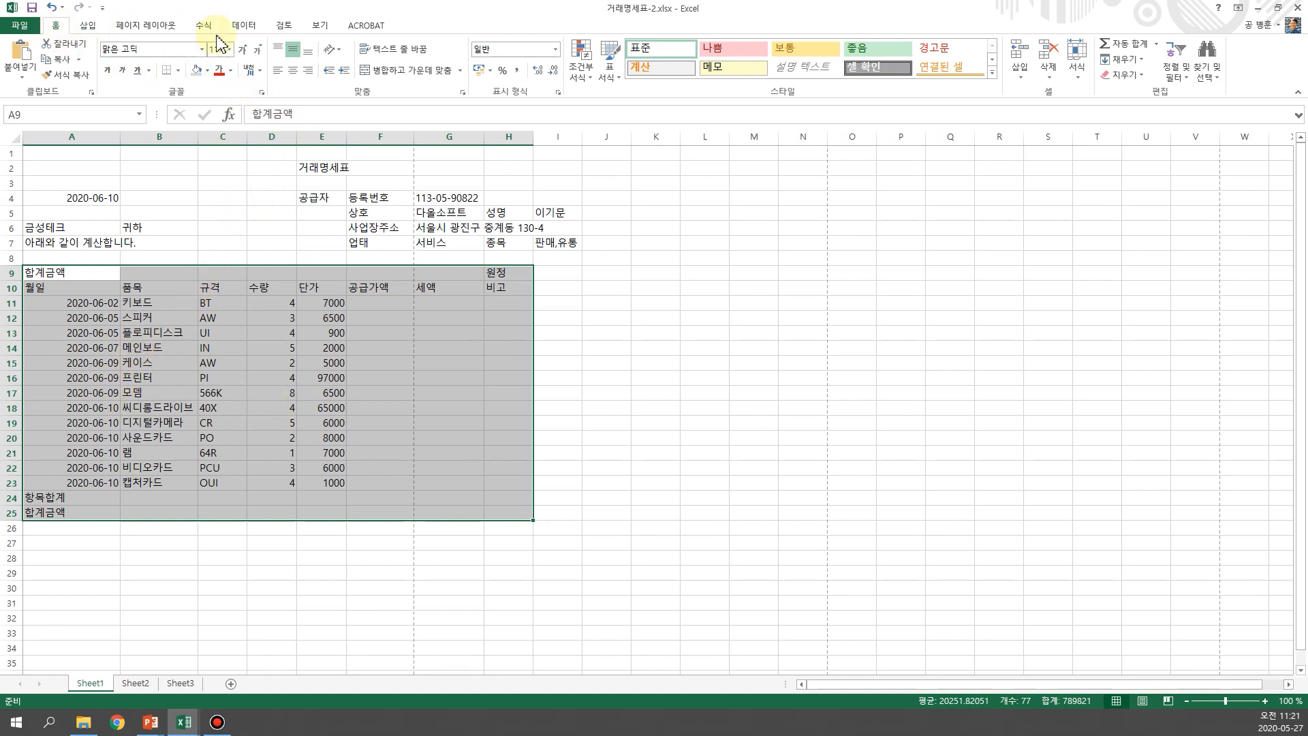
{"action": "left_click", "coordinate": [88, 25]}
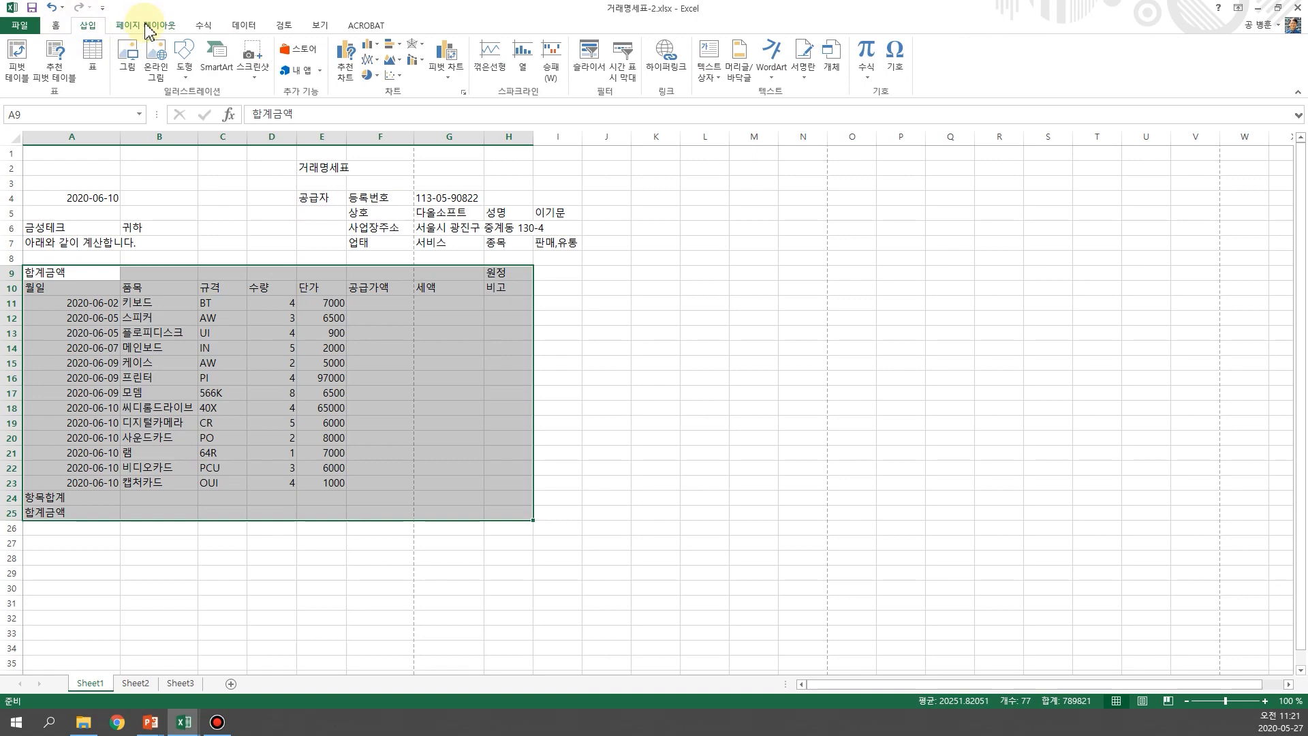
{"action": "left_click", "coordinate": [145, 25]}
{"action": "left_click", "coordinate": [203, 25]}
{"action": "left_click", "coordinate": [243, 25]}
{"action": "left_click", "coordinate": [284, 25]}
{"action": "left_click", "coordinate": [320, 25]}
{"action": "left_click", "coordinate": [366, 25]}
{"action": "left_click", "coordinate": [320, 25]}
{"action": "left_click", "coordinate": [283, 25]}
{"action": "left_click", "coordinate": [244, 25]}
{"action": "left_click", "coordinate": [203, 26]}
{"action": "left_click", "coordinate": [145, 25]}
{"action": "left_click", "coordinate": [88, 26]}
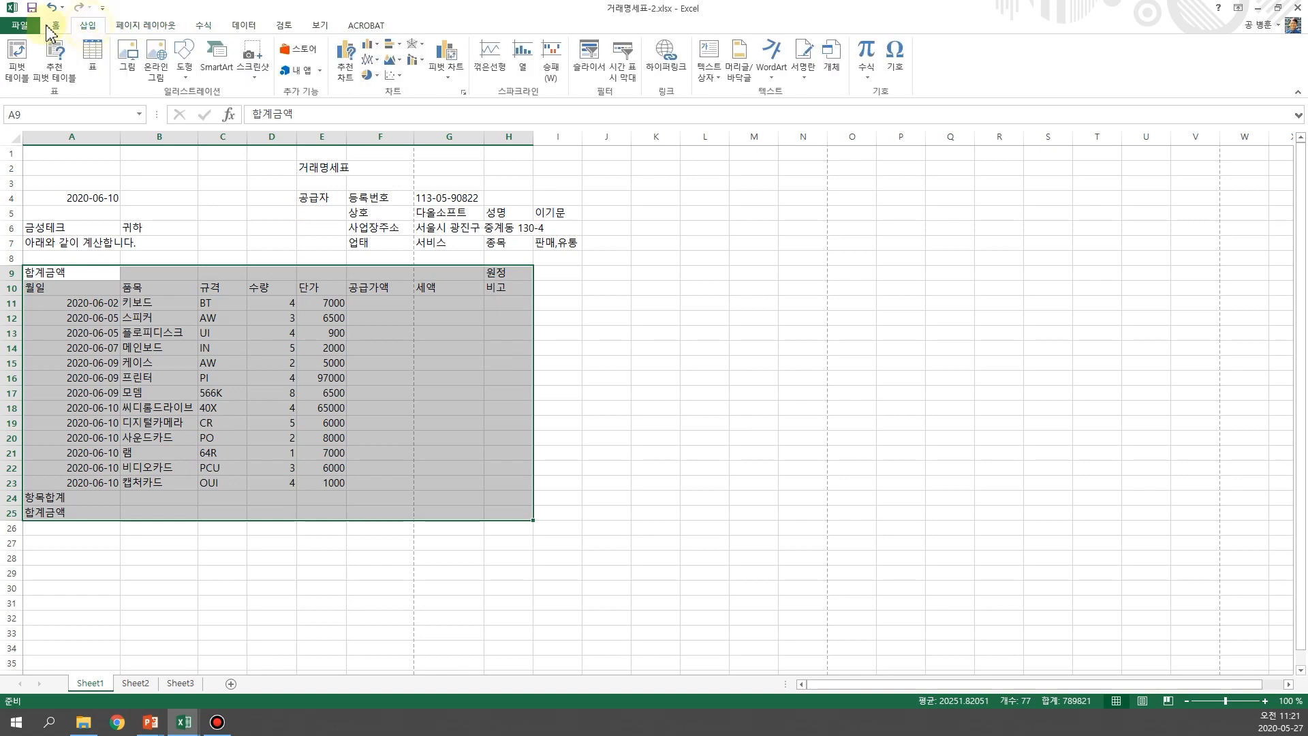
- Apply all borders (모든 테두리) to the selected table range A9:H25 and deselect it to check the lines
{"action": "left_click", "coordinate": [56, 26]}
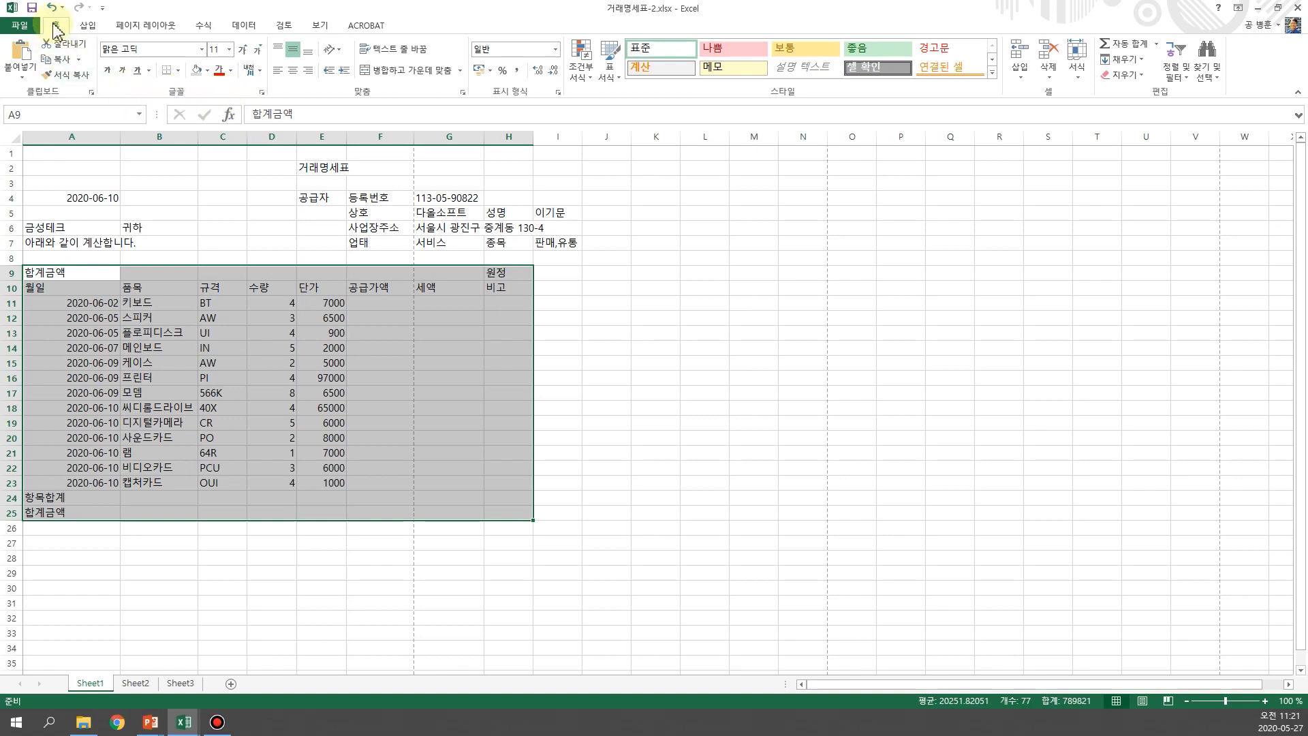
{"action": "left_click", "coordinate": [182, 70]}
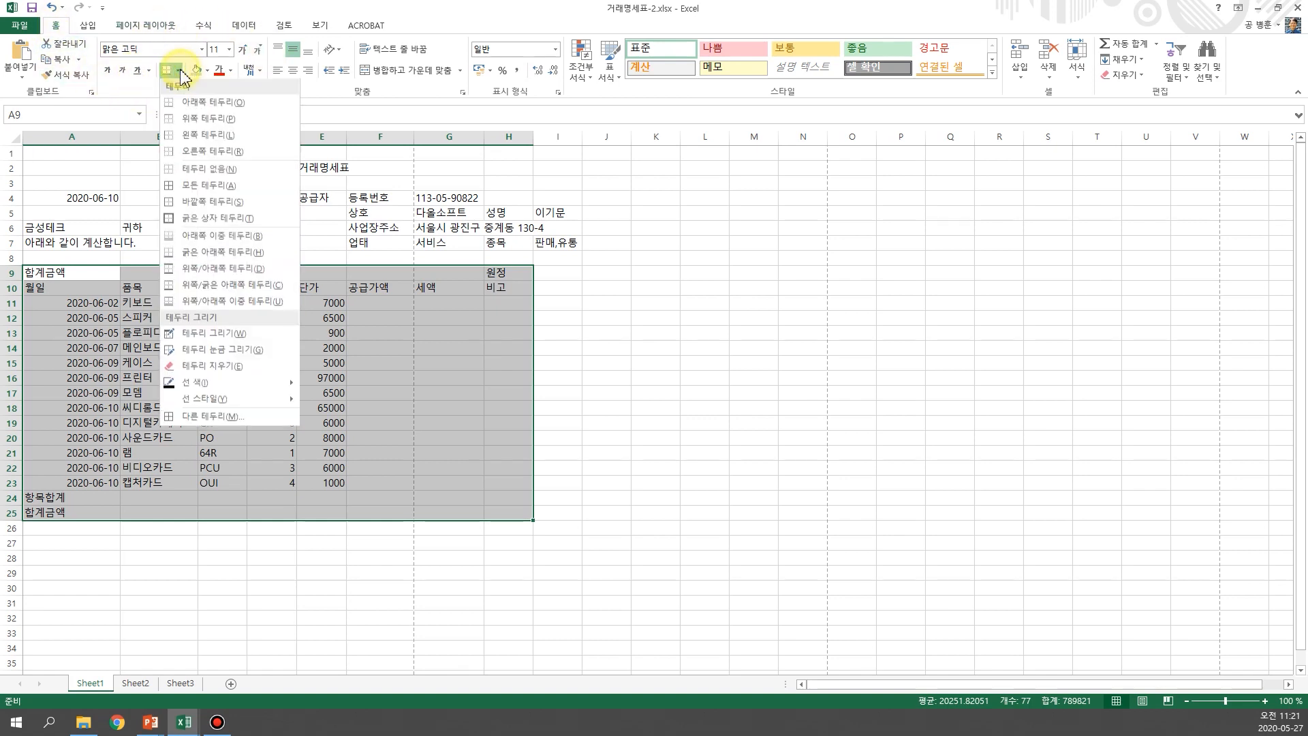
{"action": "left_click", "coordinate": [230, 192]}
{"action": "left_click", "coordinate": [293, 408]}
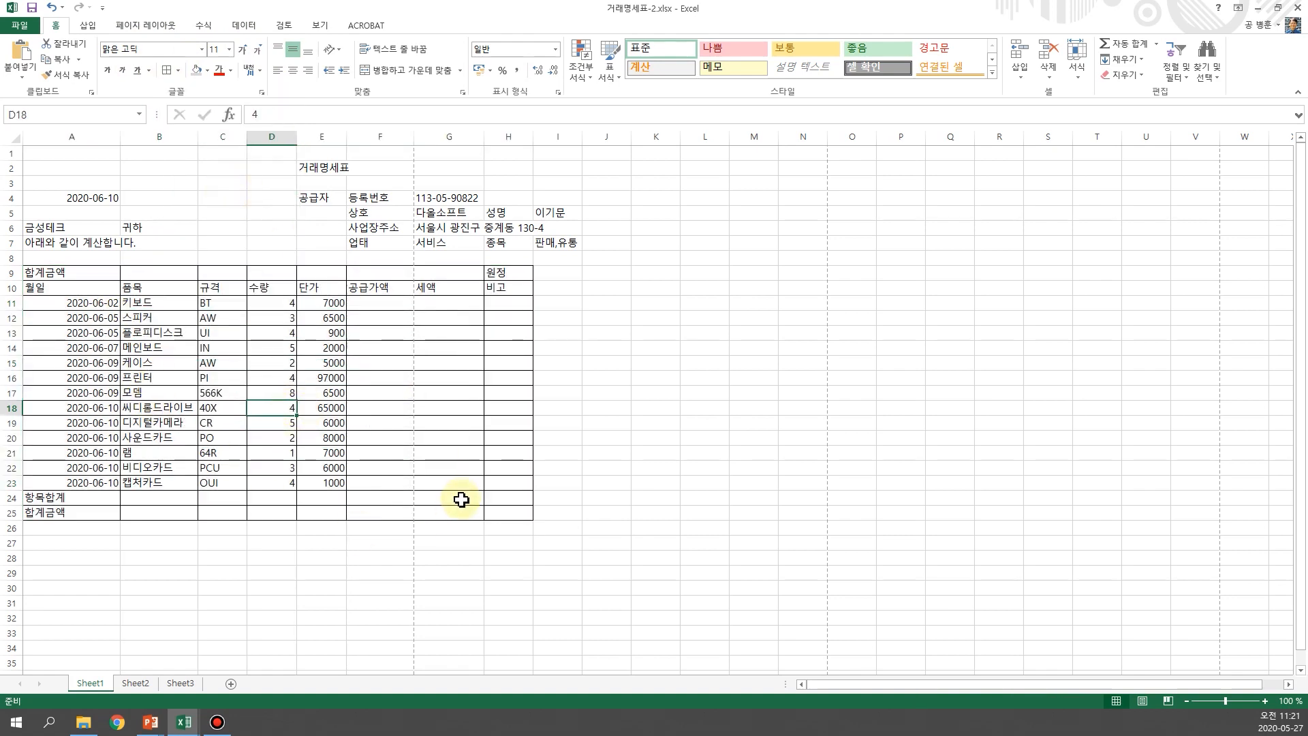
{"action": "left_click", "coordinate": [411, 314]}
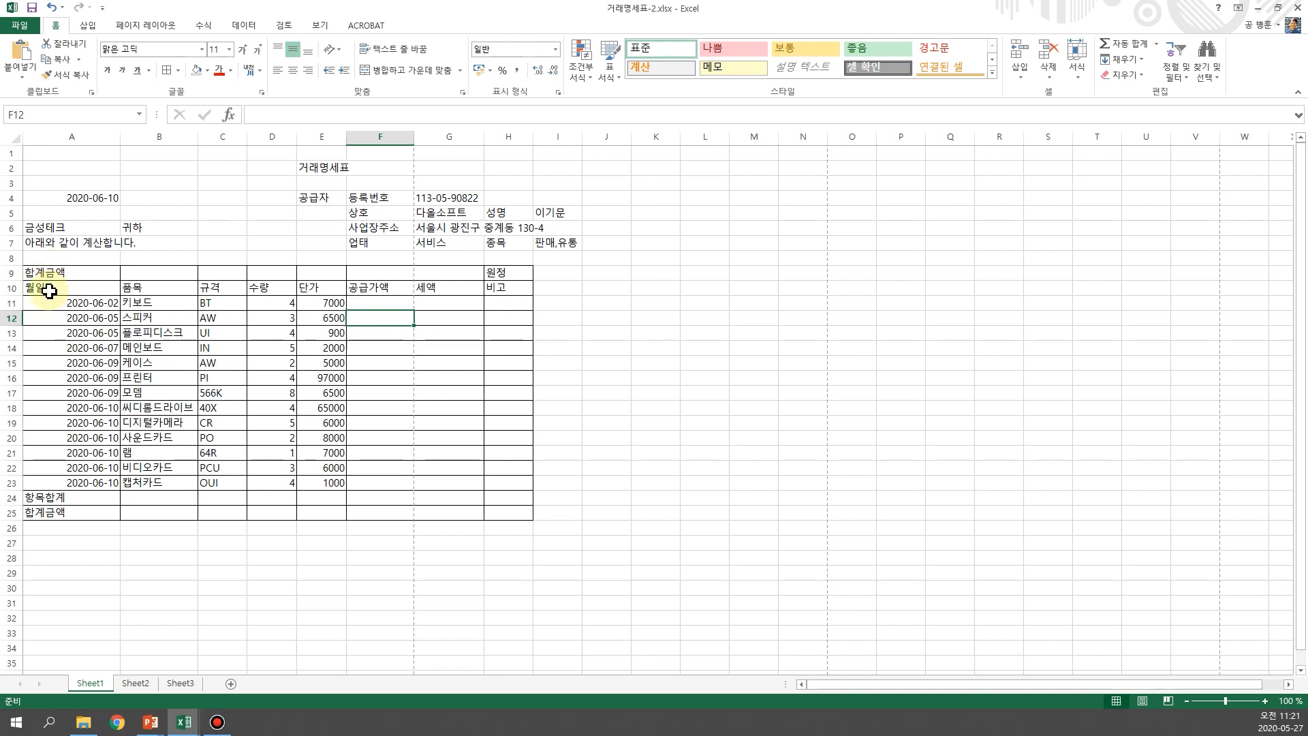
- Remove the left and right outer borders from the statement table range A9:H25, keeping the other lines
{"action": "left_click_drag", "start_coordinate": [49, 291], "coordinate": [499, 287]}
{"action": "left_click", "coordinate": [133, 333]}
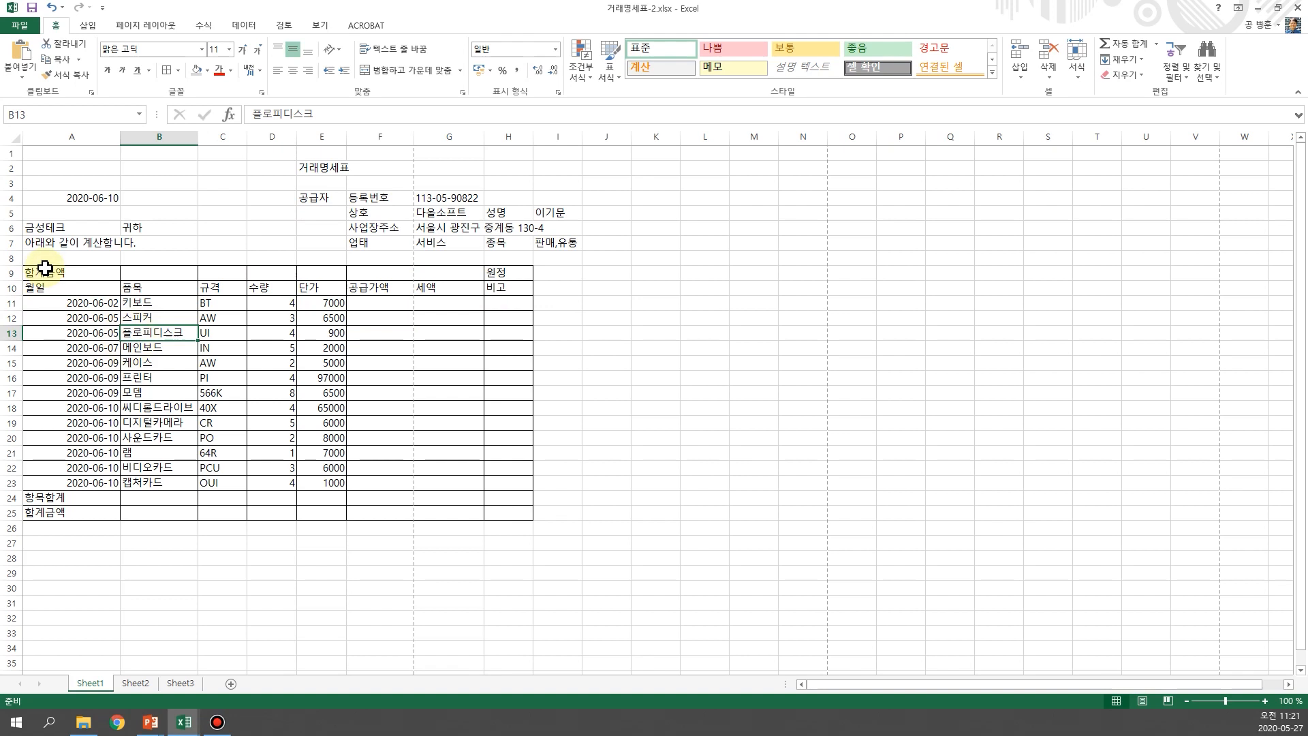
{"action": "left_click_drag", "start_coordinate": [30, 269], "coordinate": [48, 289]}
{"action": "left_click_drag", "start_coordinate": [160, 320], "coordinate": [525, 513]}
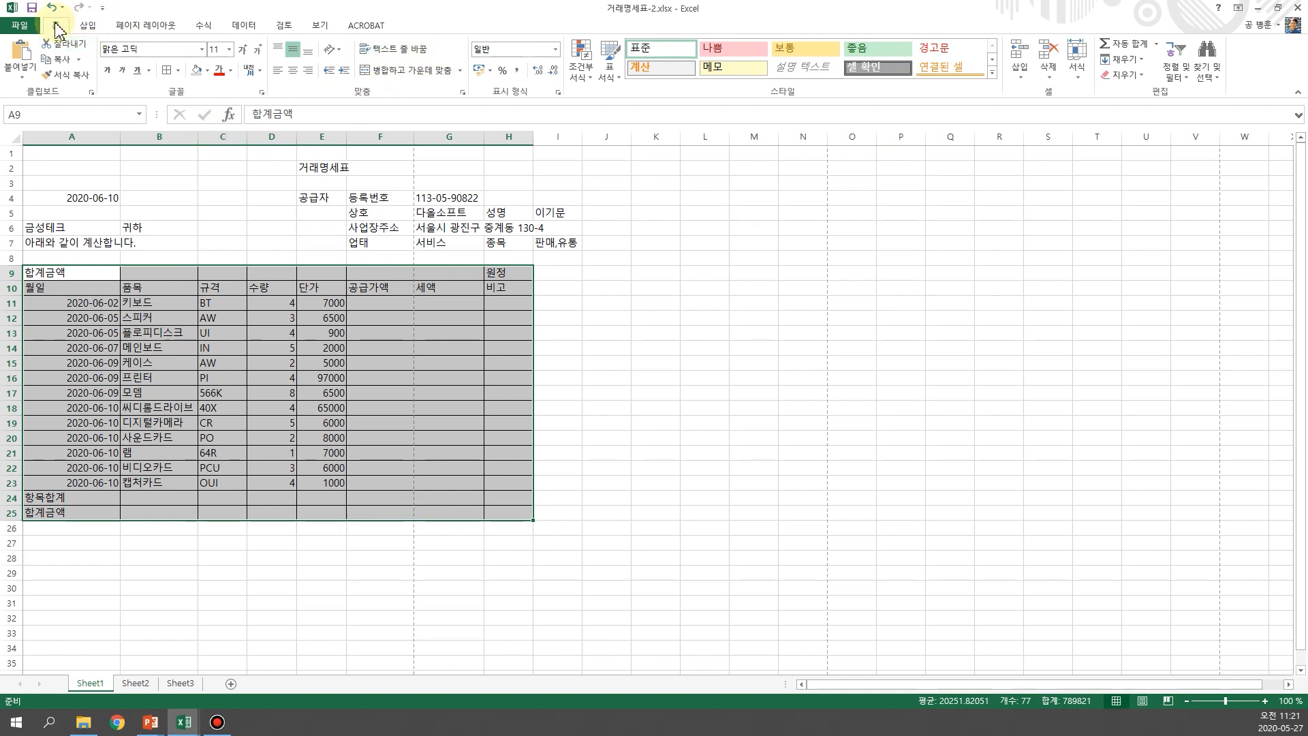
{"action": "left_click", "coordinate": [559, 92]}
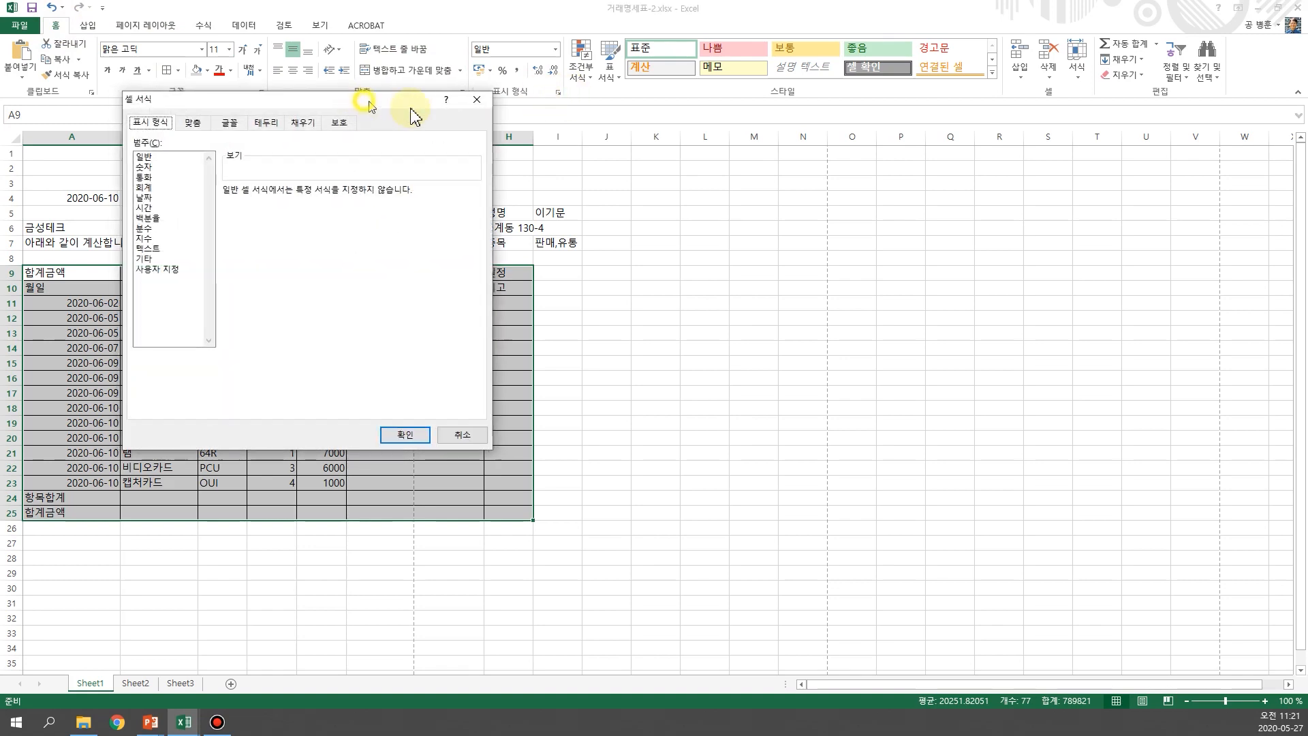
{"action": "left_click_drag", "start_coordinate": [382, 102], "coordinate": [803, 167]}
{"action": "left_click", "coordinate": [697, 182]}
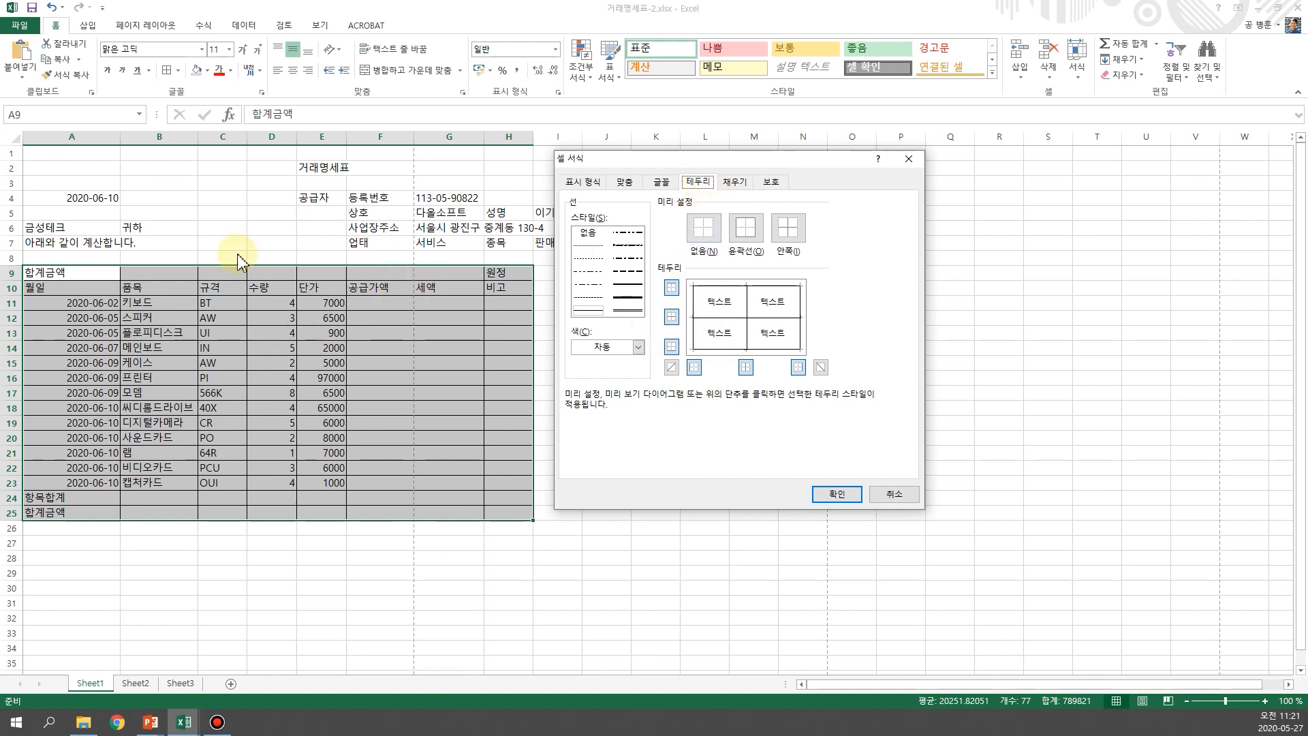
{"action": "left_click", "coordinate": [694, 306]}
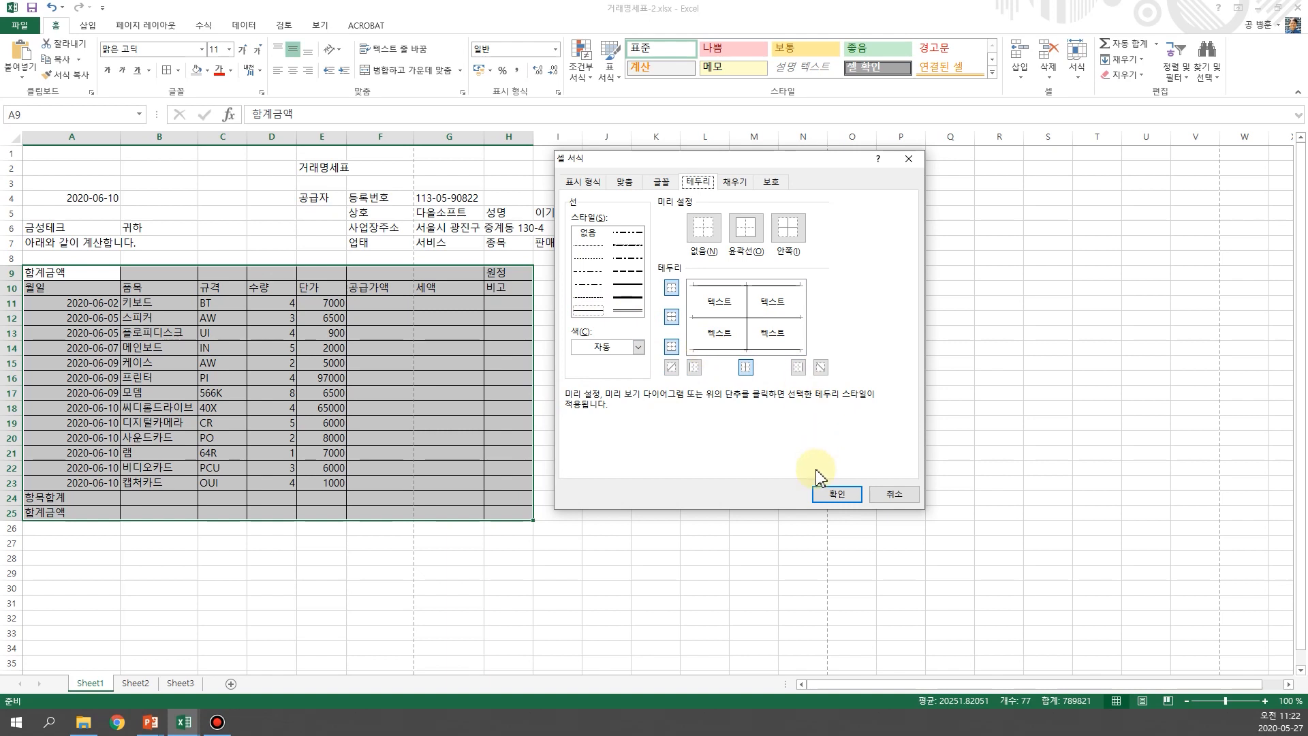
{"action": "left_click", "coordinate": [831, 495]}
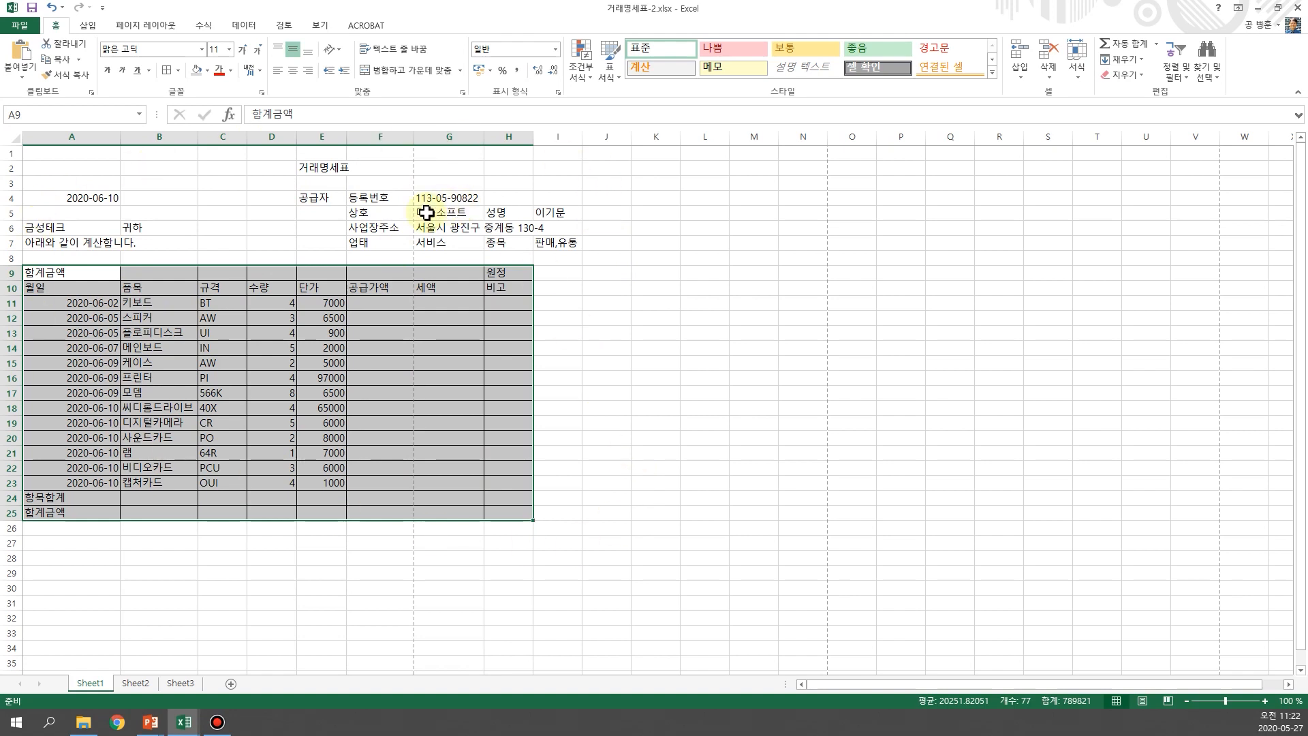
- Scale the sheet for printing to one page (1페이지) in width and one page in height
{"action": "left_click", "coordinate": [158, 28]}
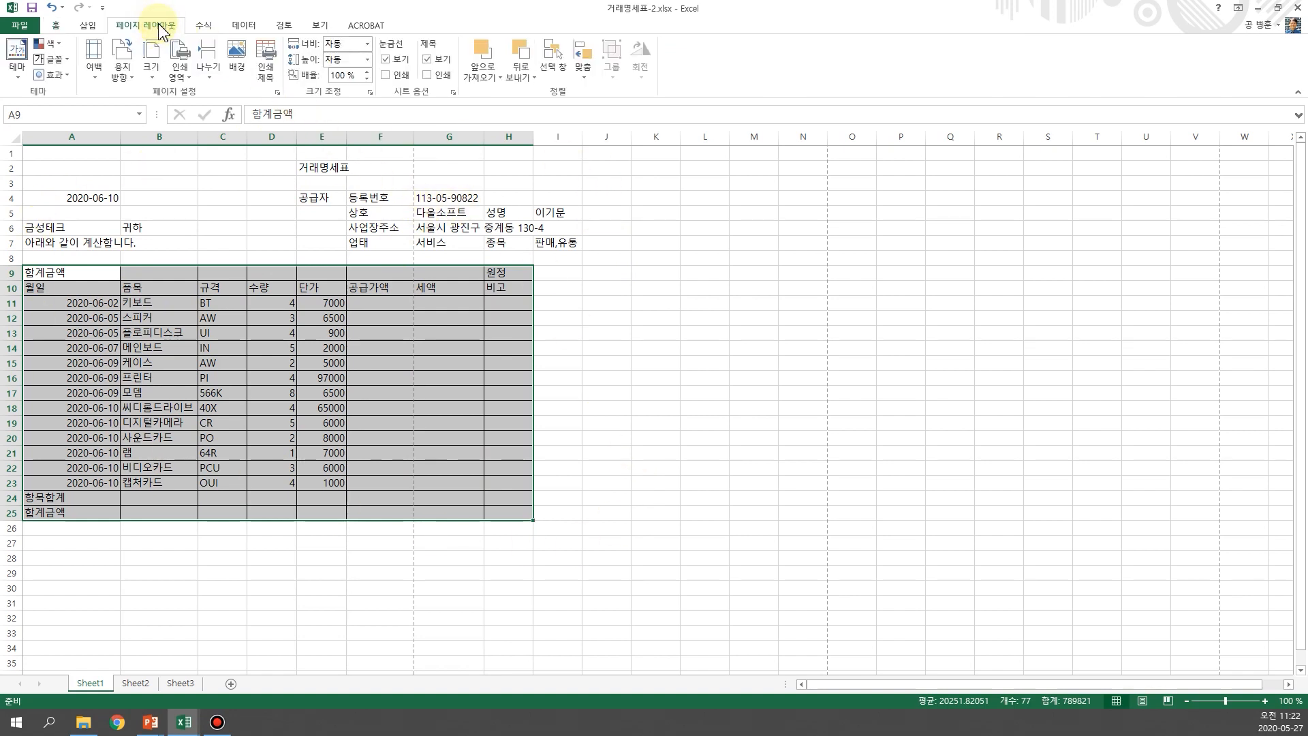
{"action": "left_click", "coordinate": [369, 45]}
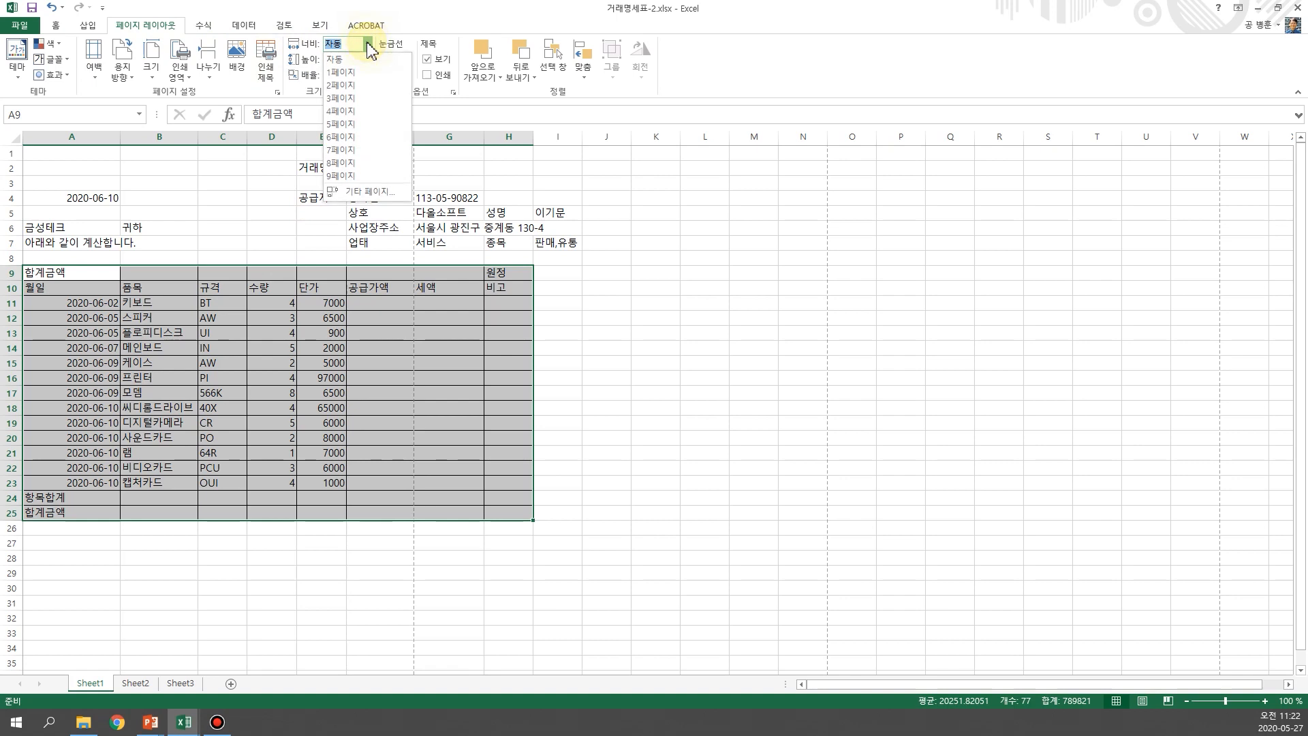
{"action": "left_click", "coordinate": [361, 72]}
{"action": "left_click", "coordinate": [369, 61]}
{"action": "left_click", "coordinate": [357, 88]}
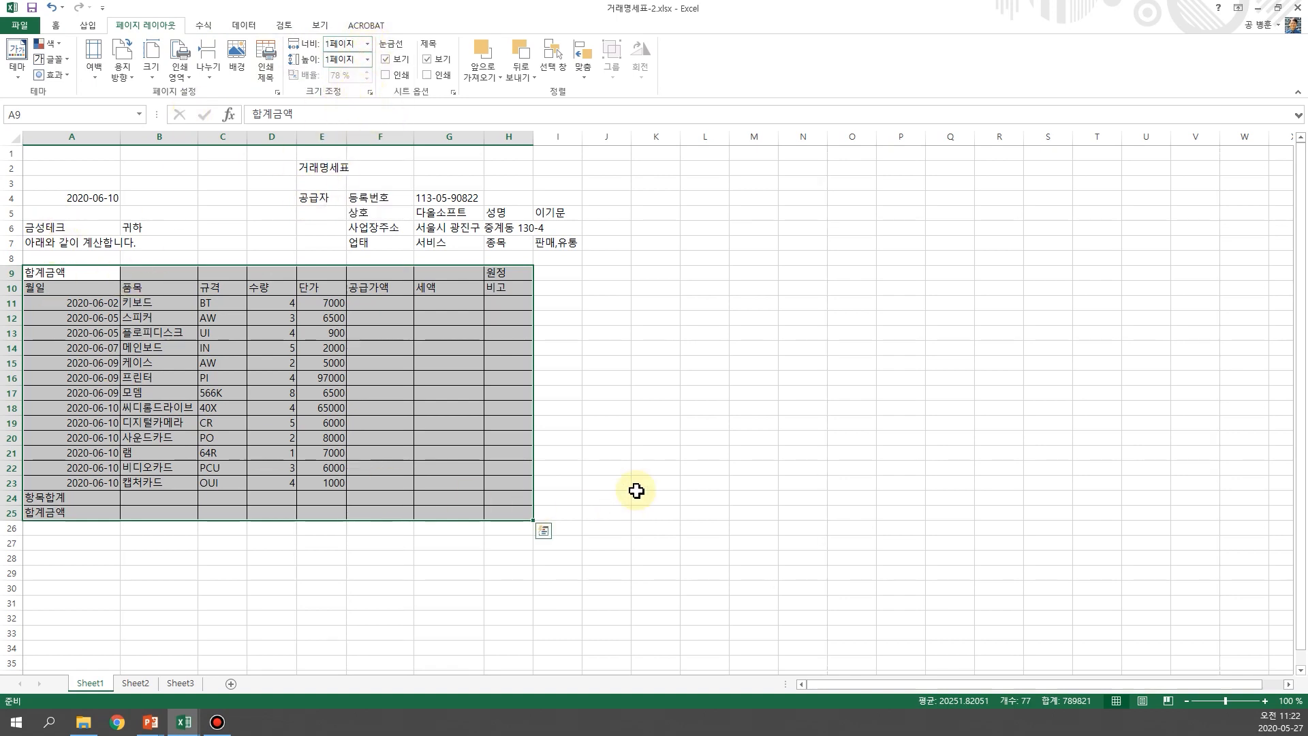
{"action": "left_click", "coordinate": [569, 378]}
{"action": "left_click", "coordinate": [556, 284]}
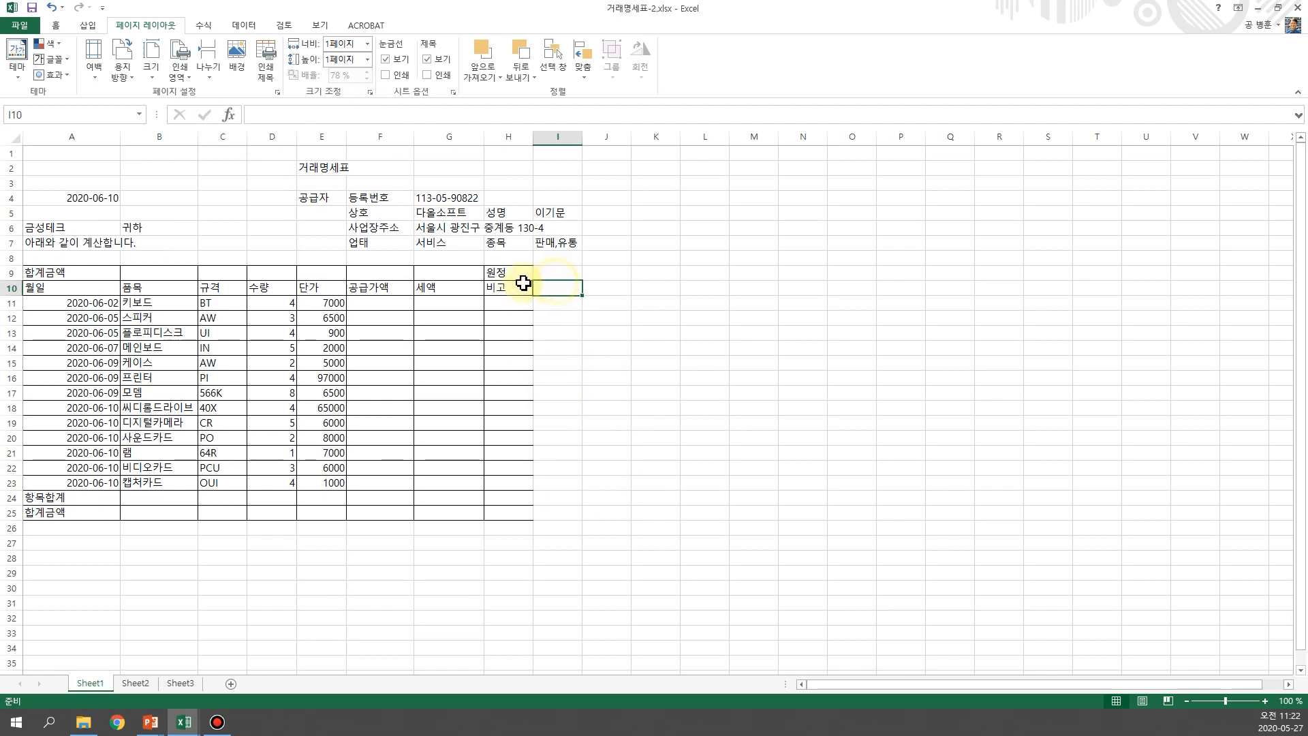
- Apply all borders to A9:I25 so the table includes column I, and remove its left and right outer borders
{"action": "left_click_drag", "start_coordinate": [47, 273], "coordinate": [554, 514]}
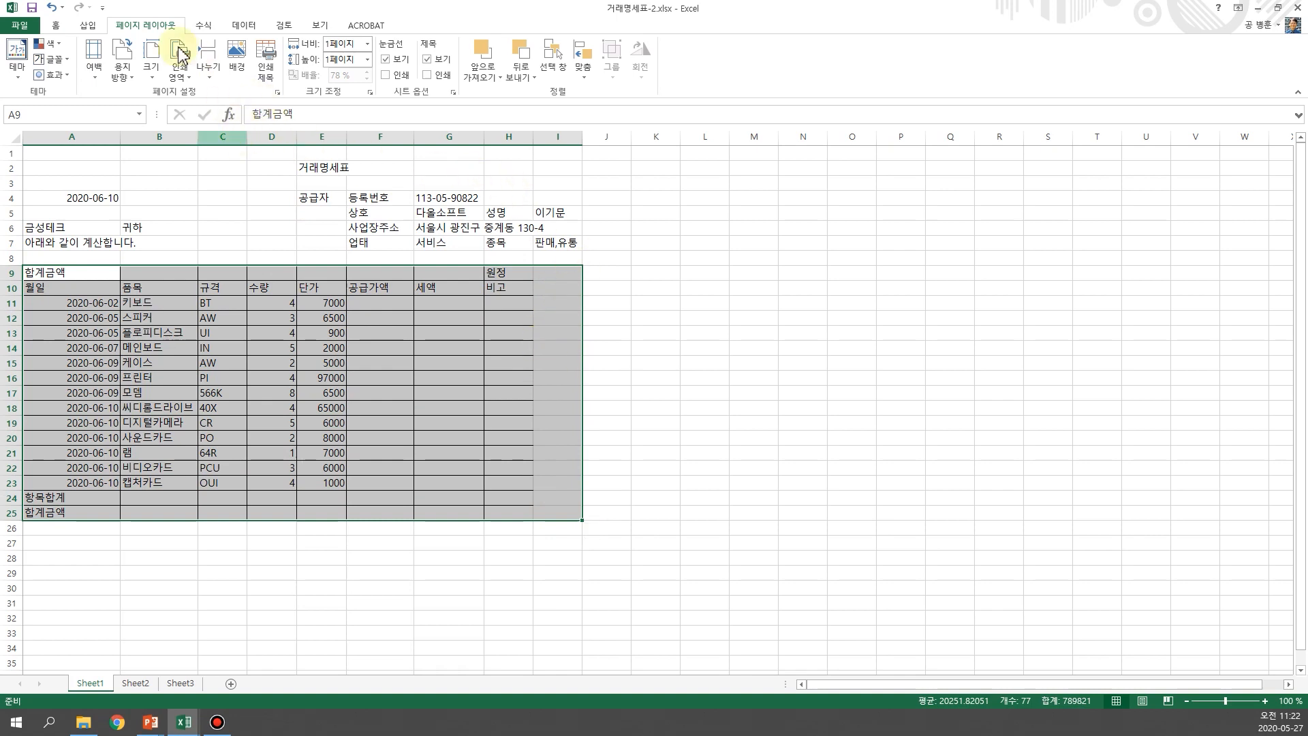
{"action": "left_click", "coordinate": [57, 26]}
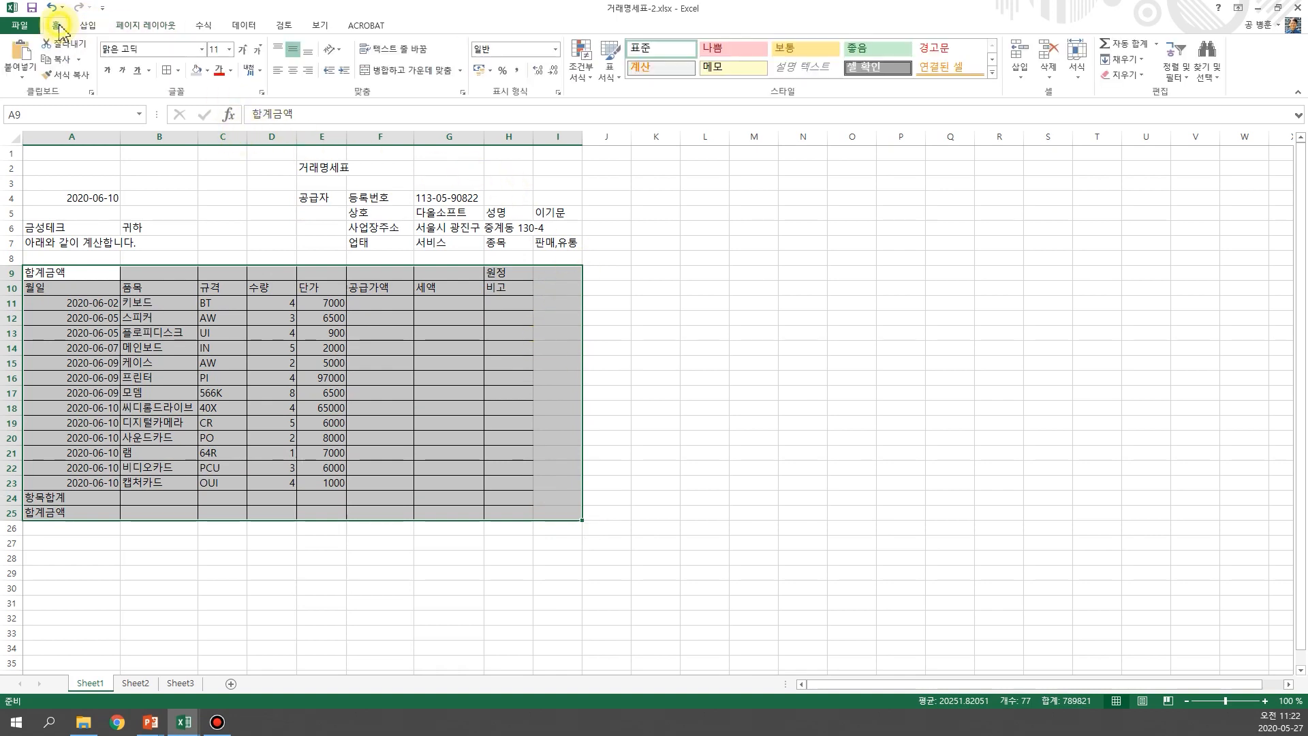
{"action": "left_click", "coordinate": [165, 71]}
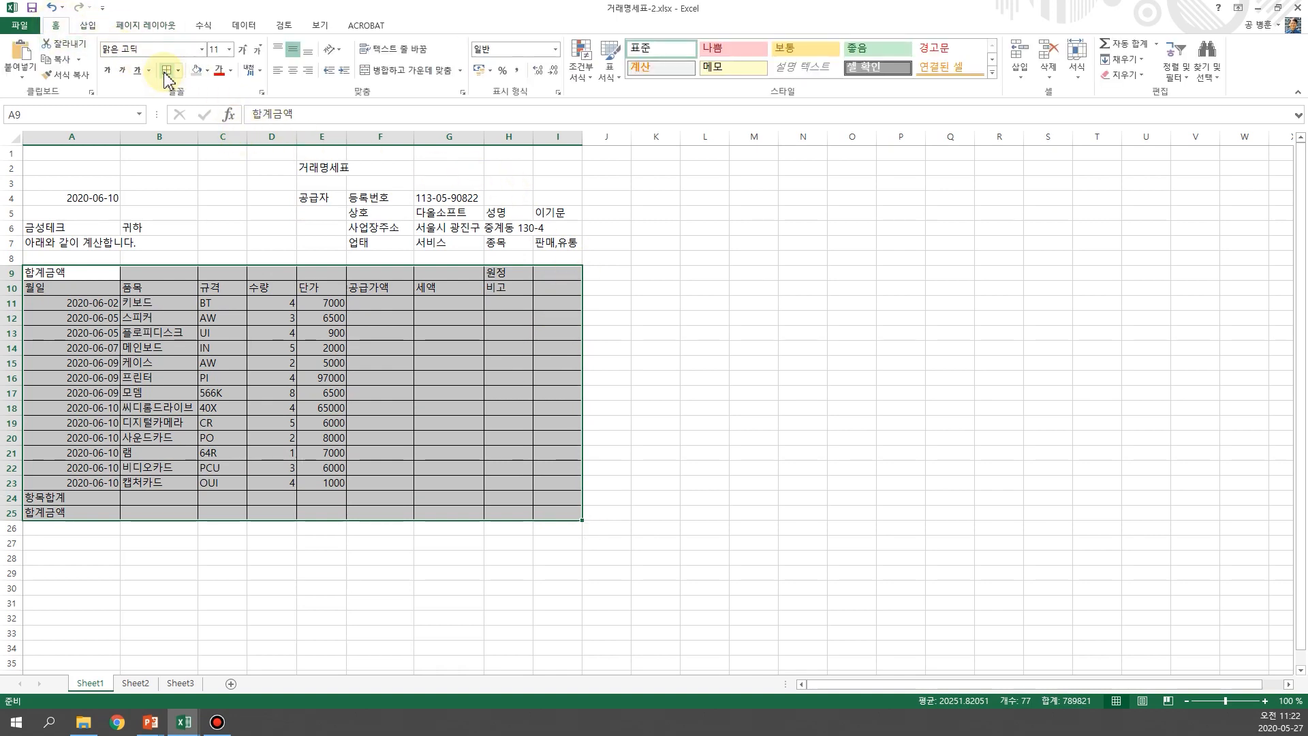
{"action": "left_click", "coordinate": [558, 94]}
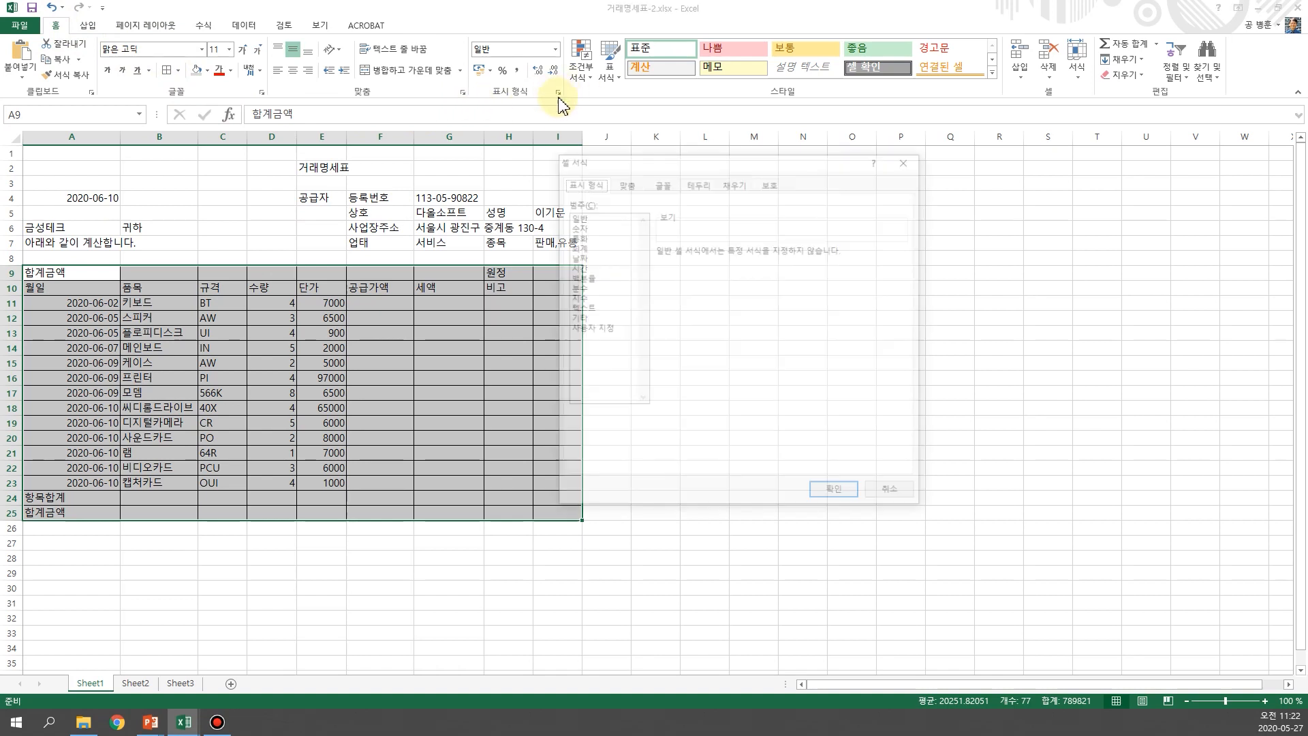
{"action": "left_click", "coordinate": [699, 184]}
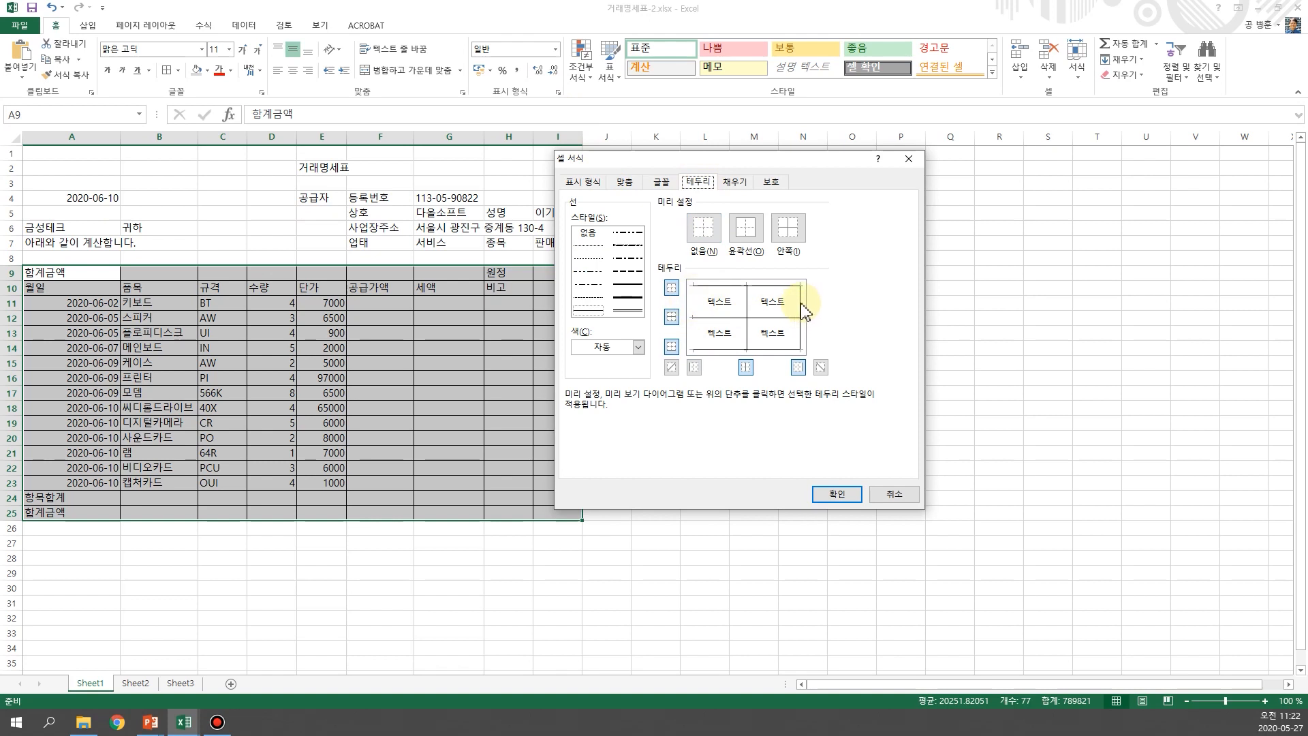
{"action": "left_click", "coordinate": [837, 493]}
{"action": "left_click", "coordinate": [641, 530]}
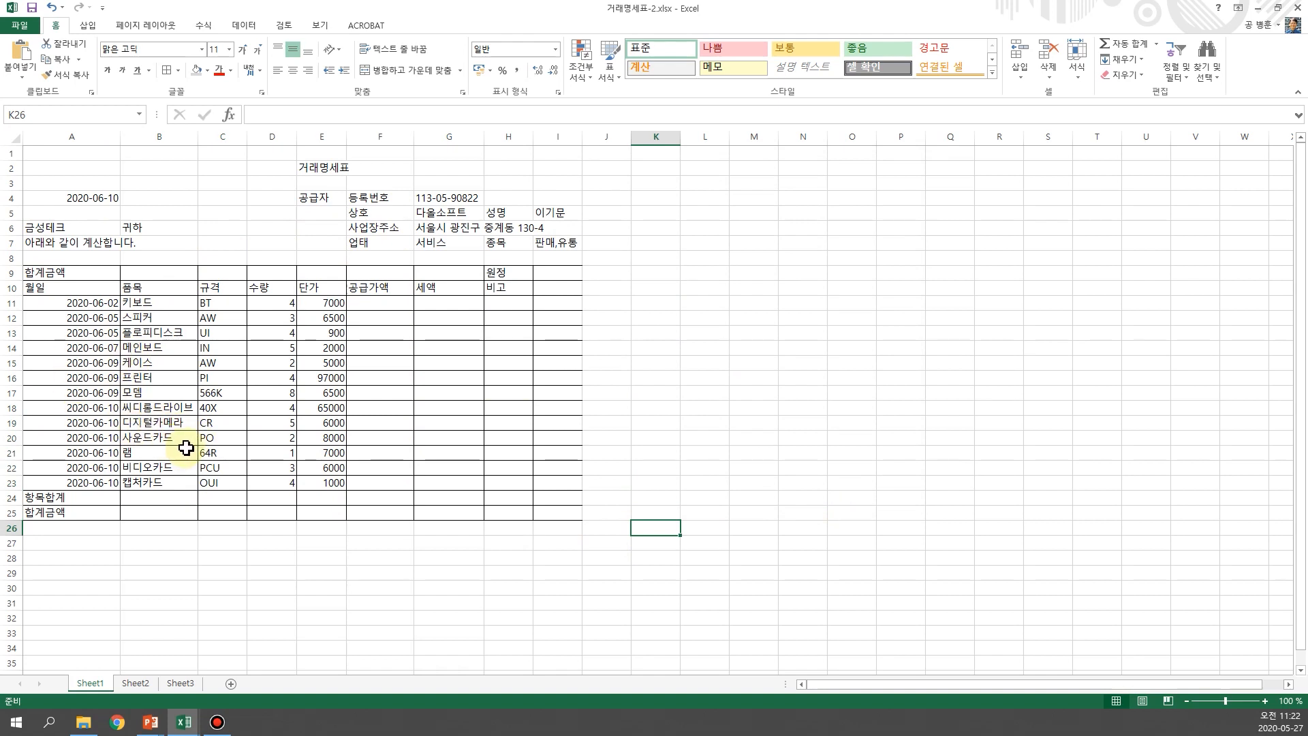
{"action": "left_click", "coordinate": [53, 287]}
{"action": "left_click_drag", "start_coordinate": [142, 287], "coordinate": [552, 288]}
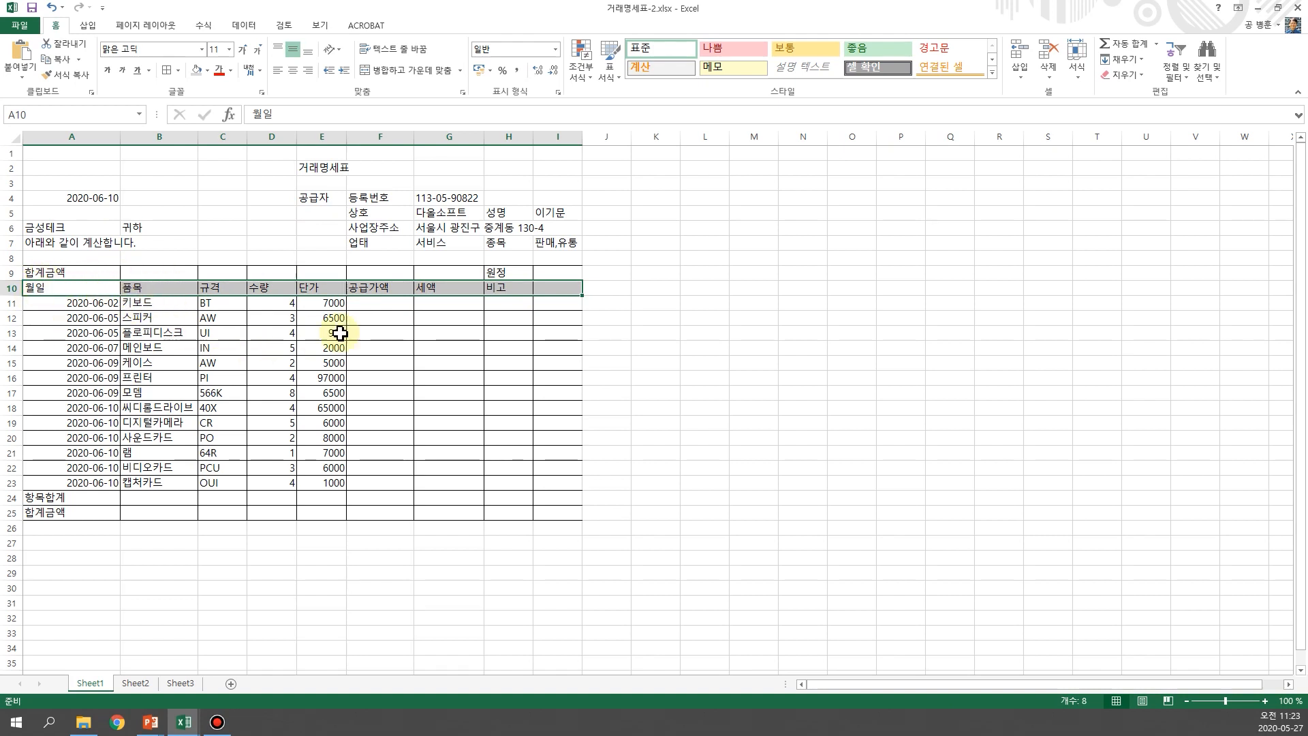
{"action": "left_click", "coordinate": [502, 344]}
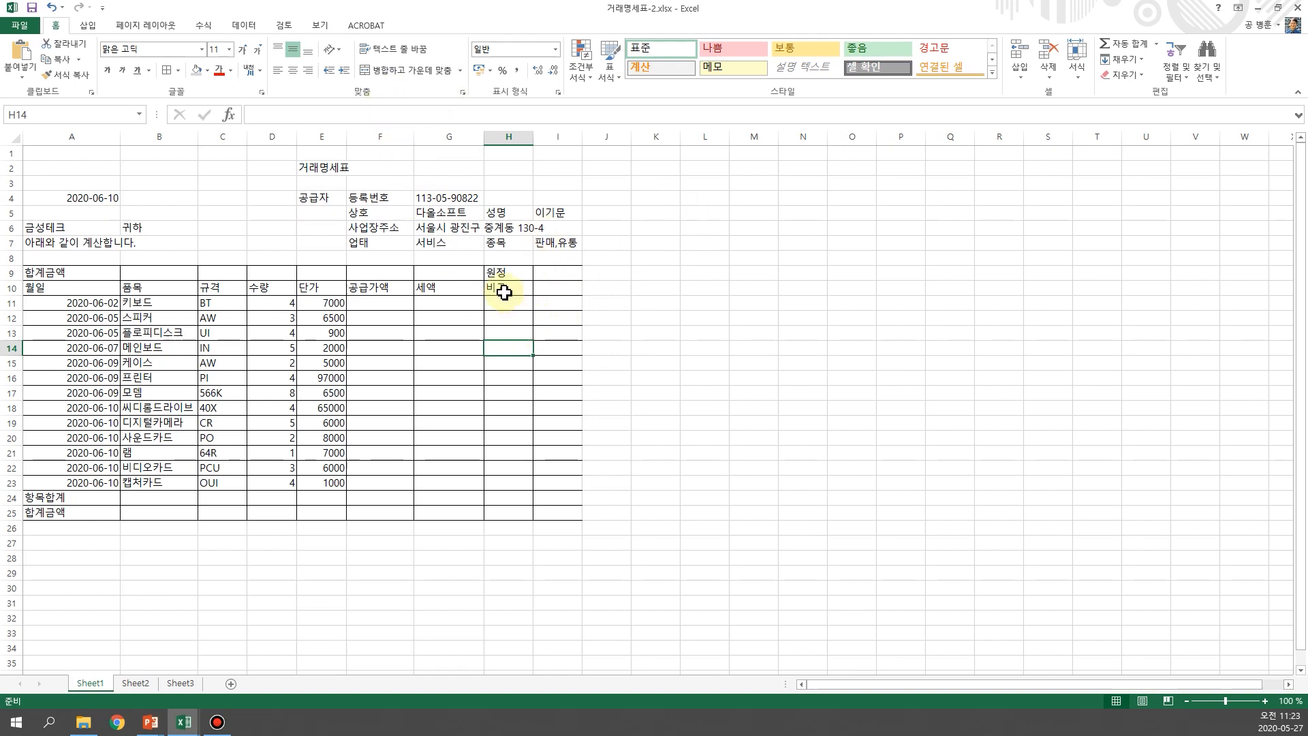
- Merge and center the 비고 cells H10:I10 and the 원정 cells H9:I9
{"action": "left_click_drag", "start_coordinate": [502, 290], "coordinate": [549, 292]}
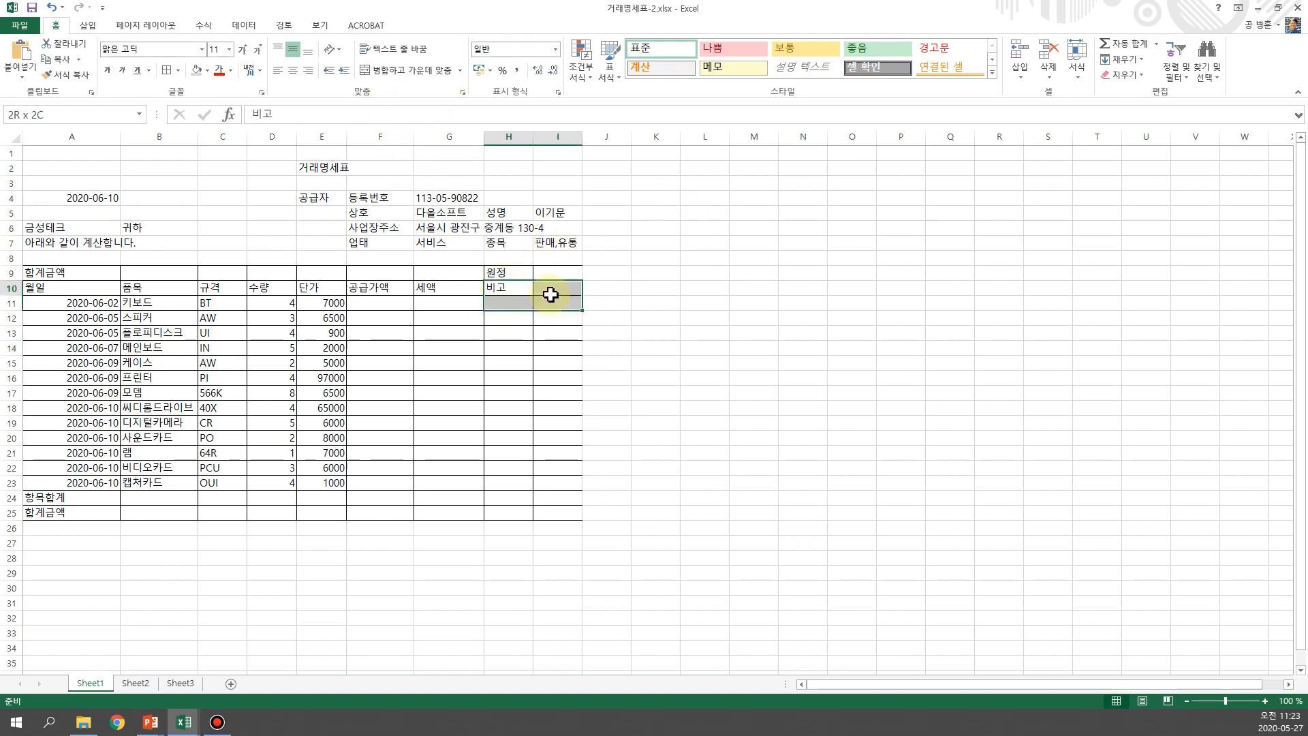
{"action": "left_click", "coordinate": [389, 71]}
{"action": "left_click", "coordinate": [502, 273]}
{"action": "left_click_drag", "start_coordinate": [502, 274], "coordinate": [544, 272]}
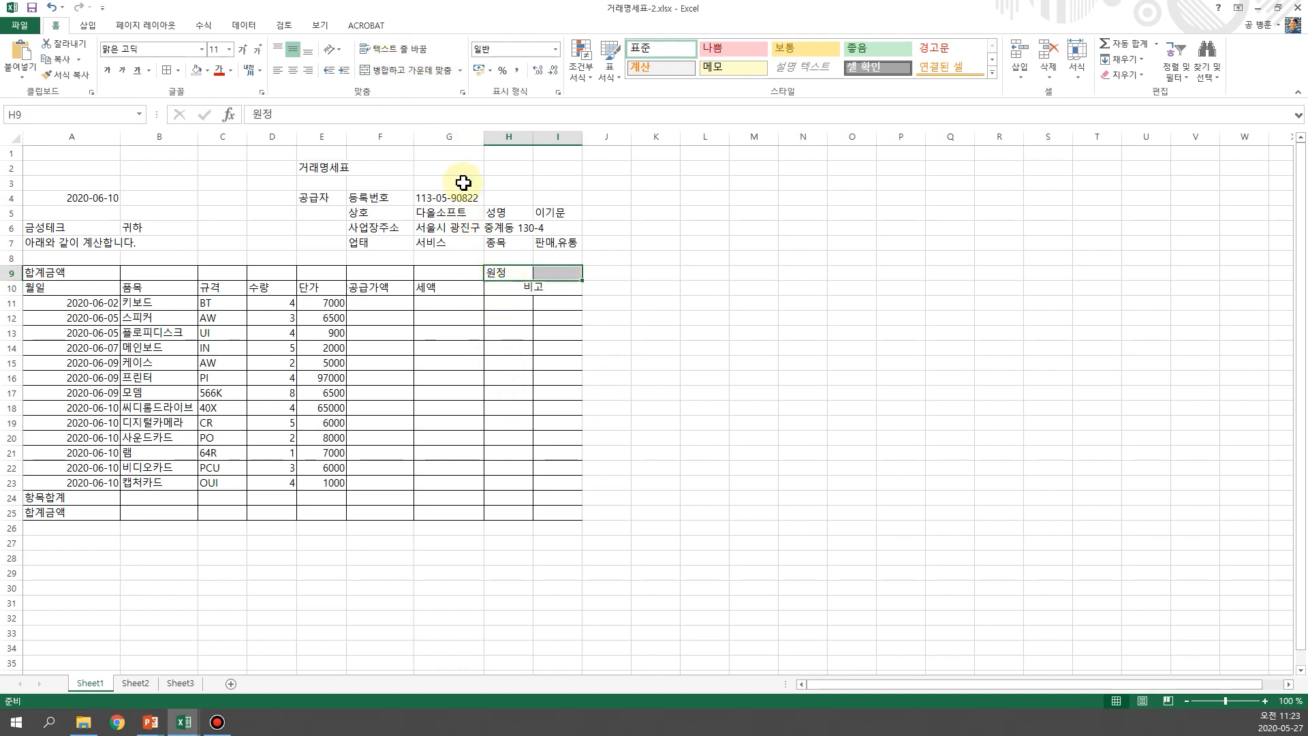
{"action": "left_click", "coordinate": [402, 71]}
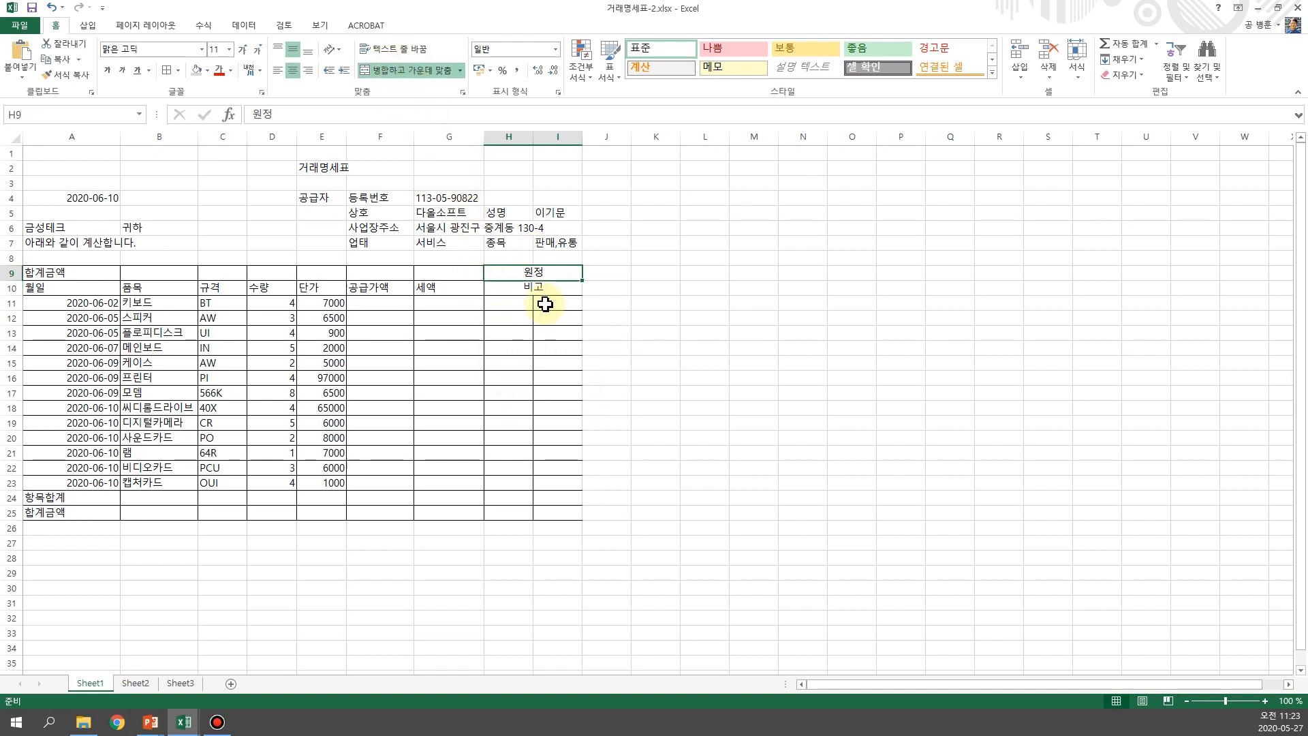
{"action": "left_click", "coordinate": [518, 288]}
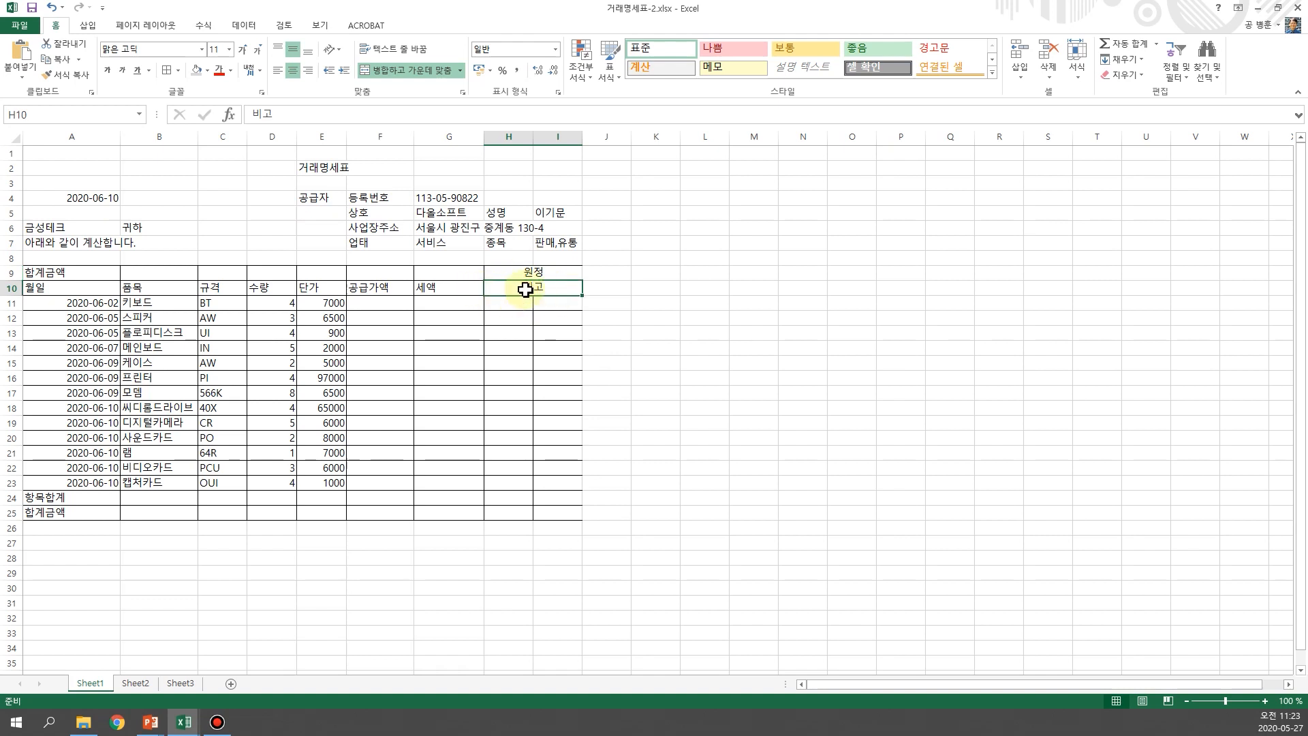
- Center and bold the table's header row A10:I10, from 월일 to 비고
{"action": "left_click_drag", "start_coordinate": [48, 286], "coordinate": [519, 295]}
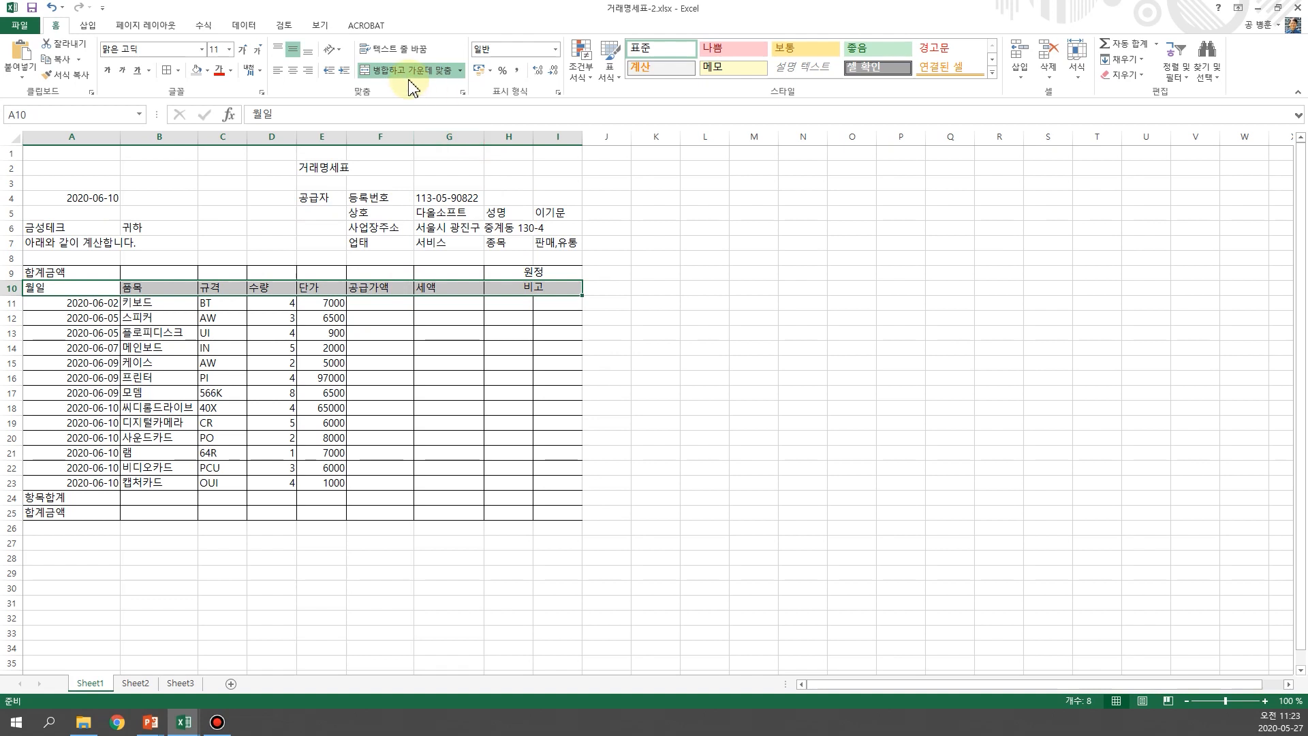
{"action": "left_click", "coordinate": [291, 71]}
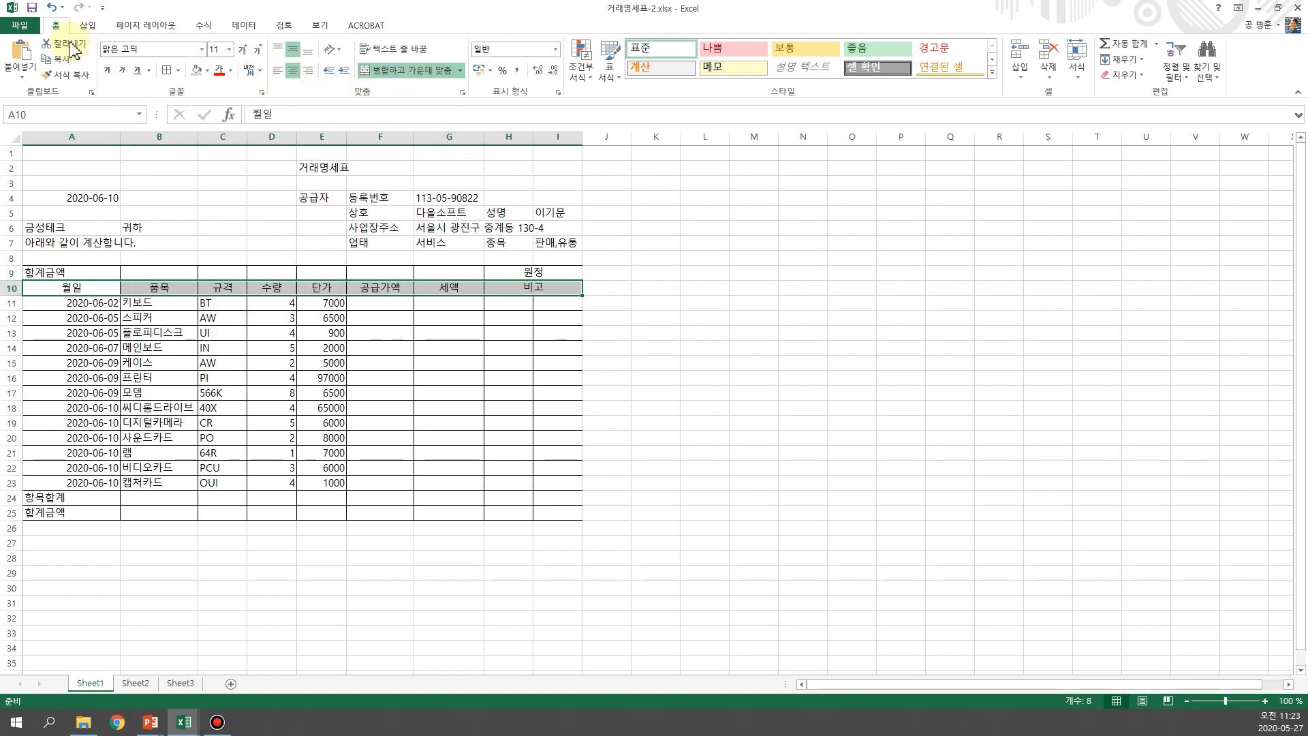
{"action": "left_click", "coordinate": [108, 71]}
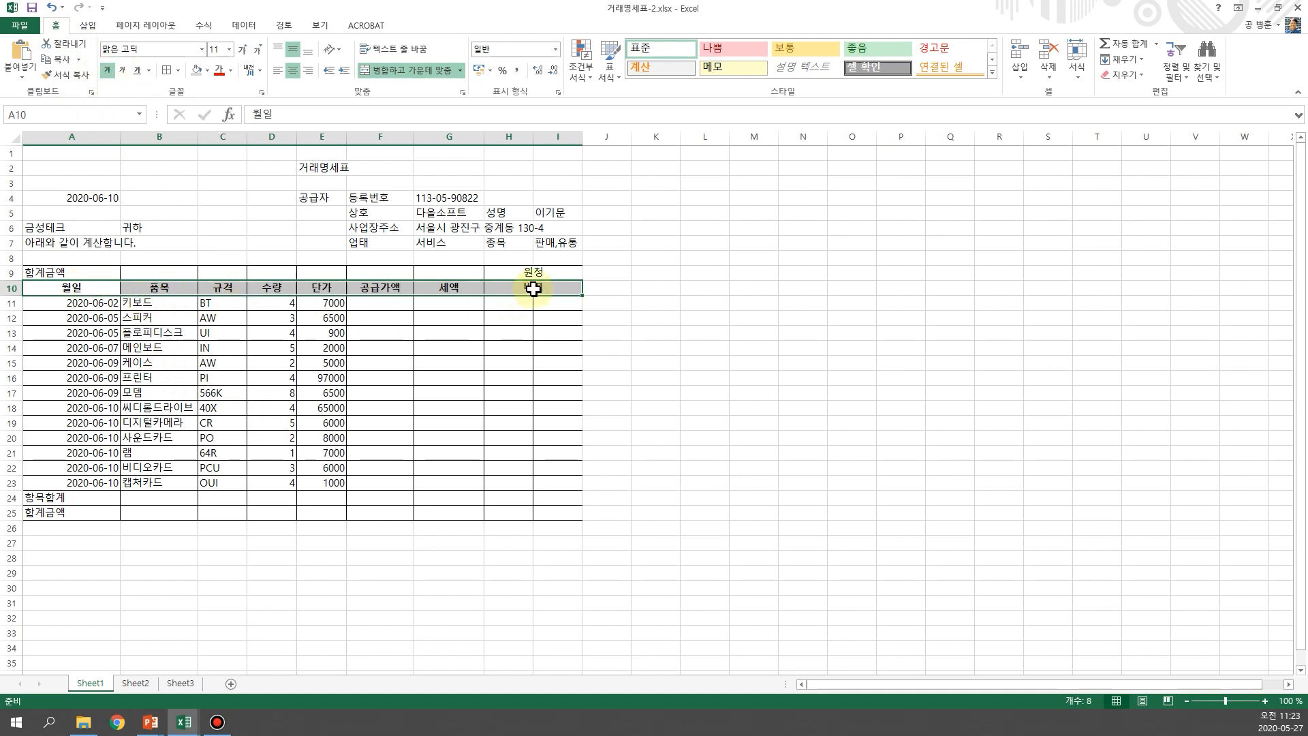
{"action": "left_click", "coordinate": [163, 482]}
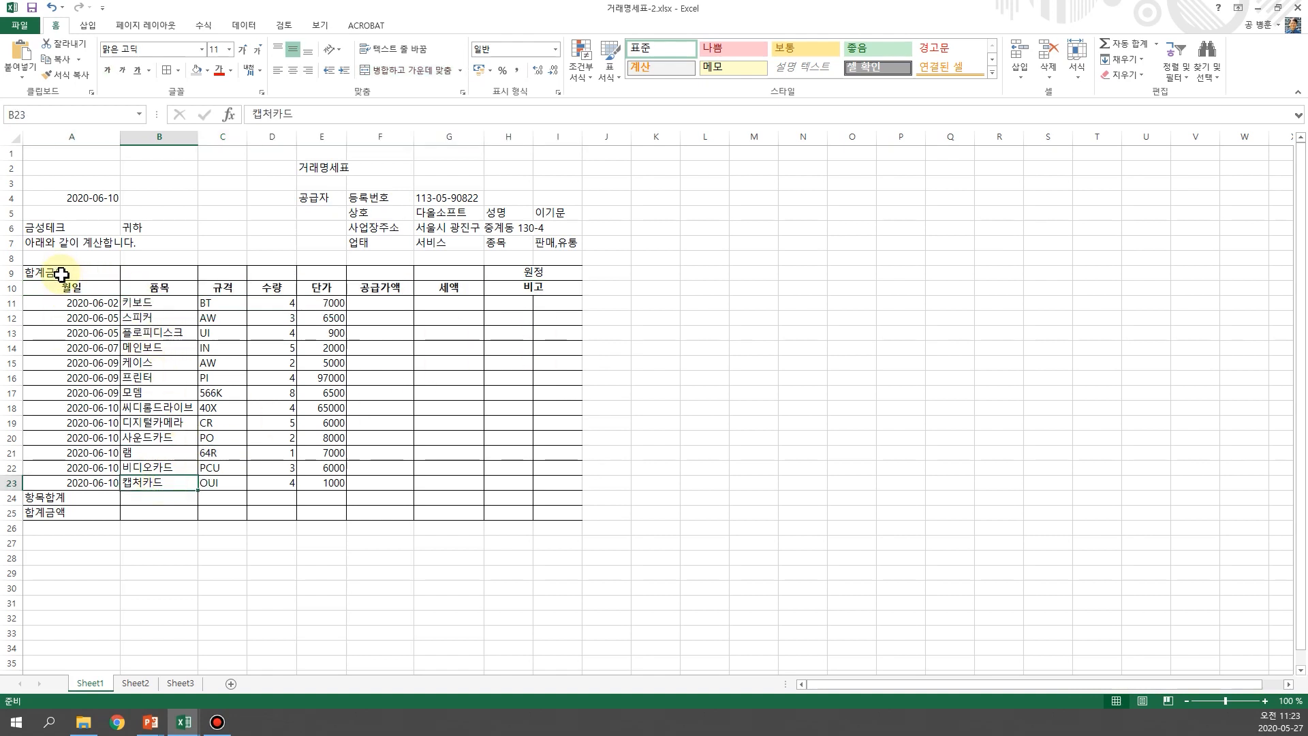
- Bold and center the 합계금액 label in A9 and the 항목합계 and 합계금액 labels in A24:A25
{"action": "left_click", "coordinate": [62, 274]}
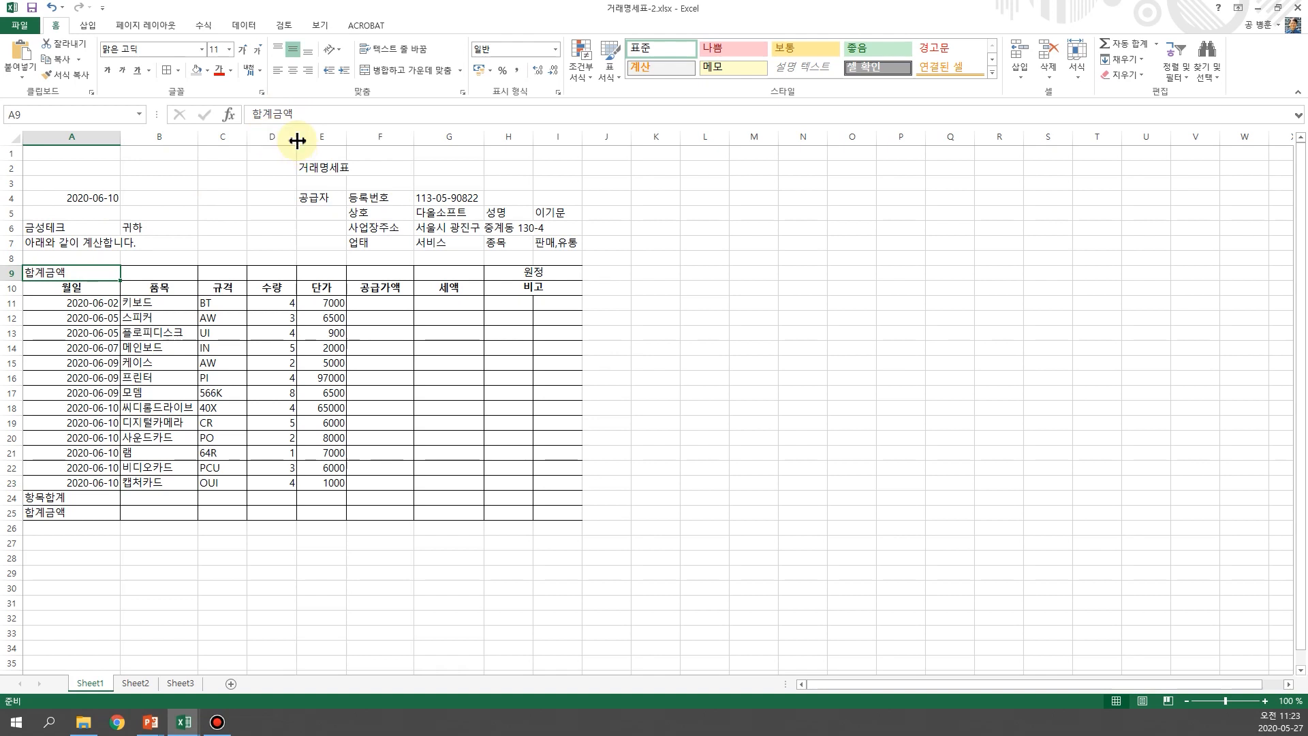
{"action": "left_click", "coordinate": [107, 71]}
{"action": "left_click", "coordinate": [291, 72]}
{"action": "left_click_drag", "start_coordinate": [37, 498], "coordinate": [82, 513]}
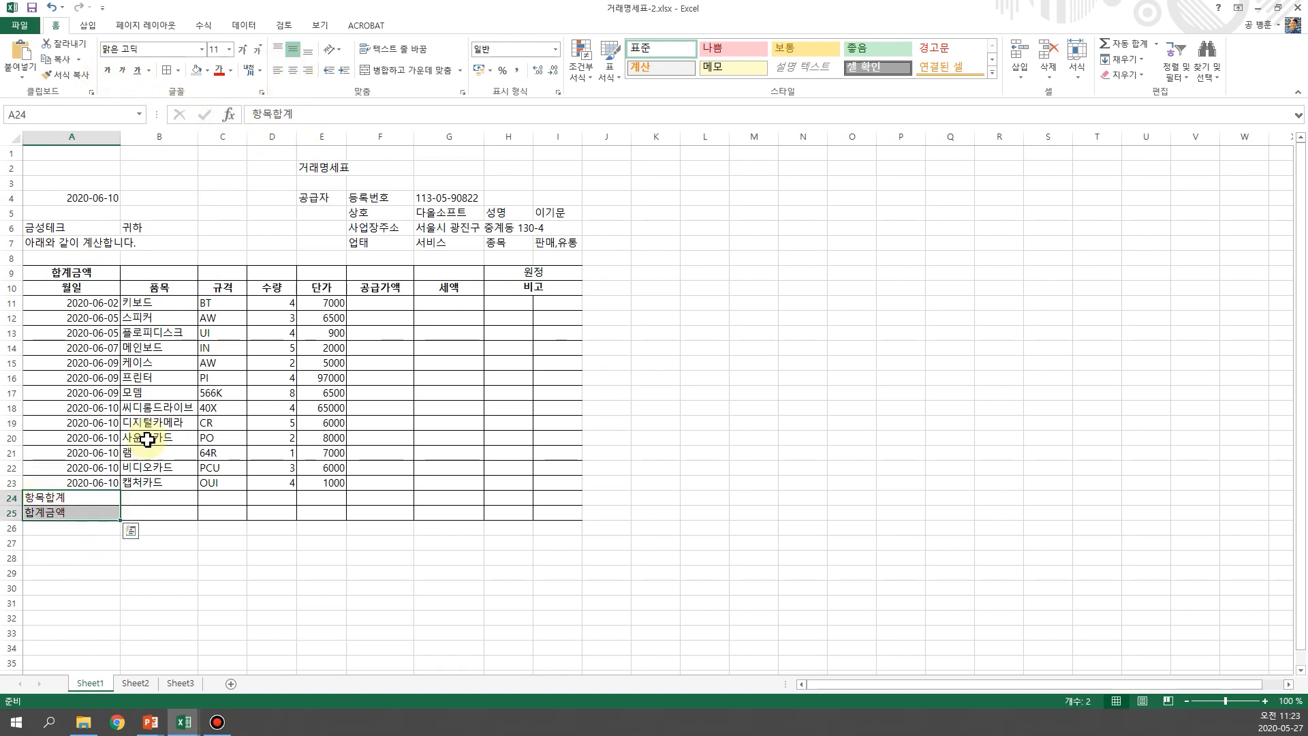
{"action": "left_click", "coordinate": [291, 71]}
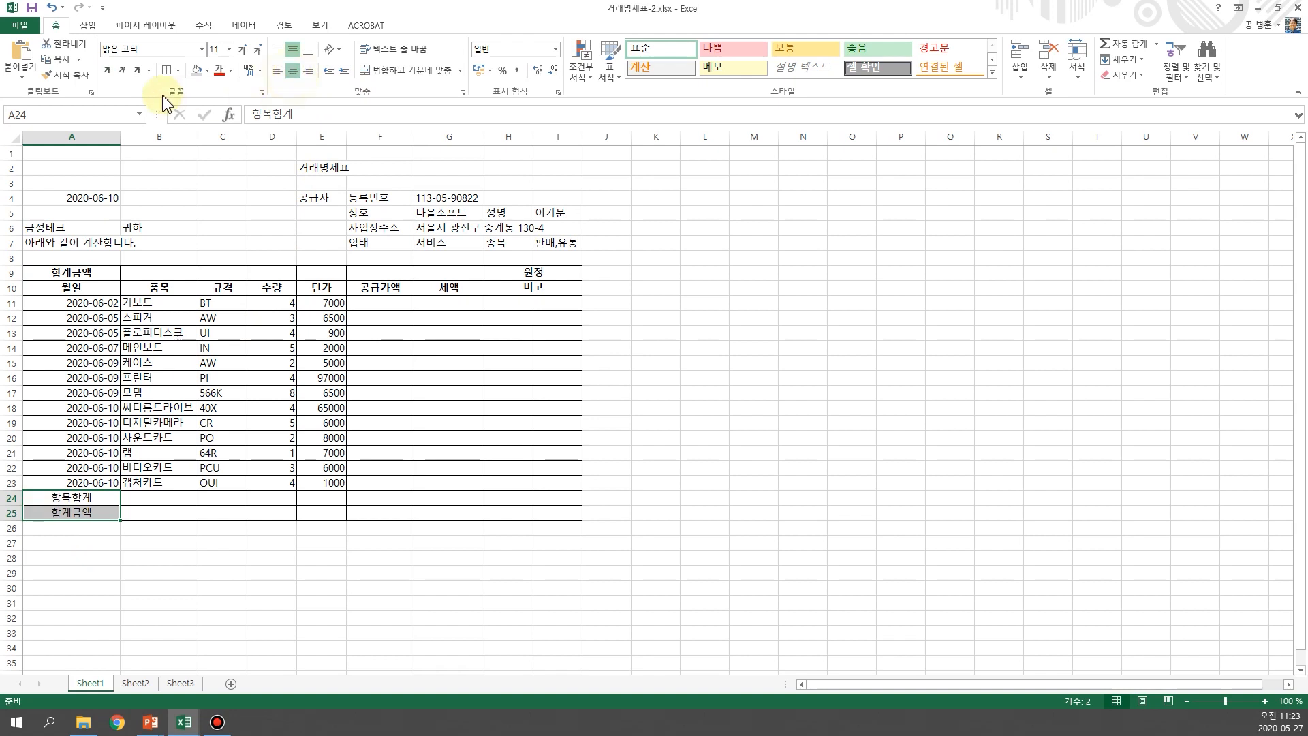
{"action": "left_click", "coordinate": [92, 529]}
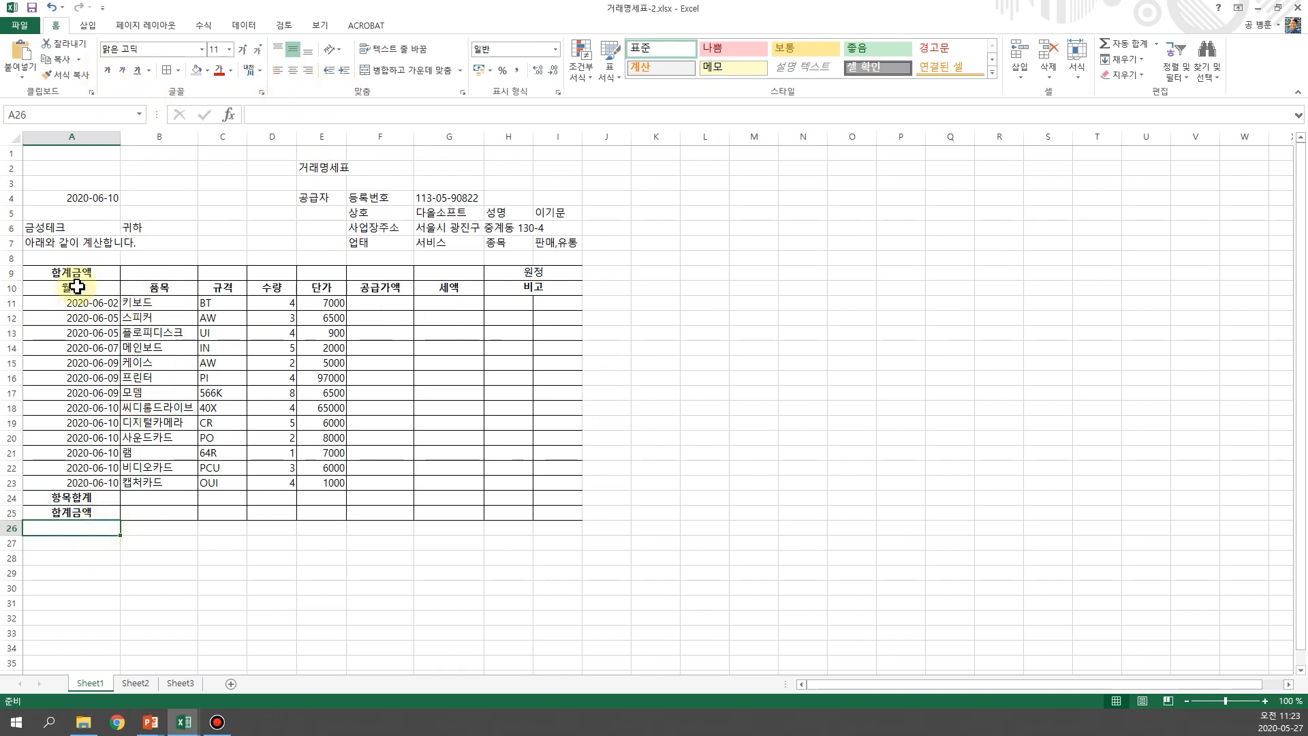
- Fill the header row A10:I10 with a light gray theme color
{"action": "left_click_drag", "start_coordinate": [70, 291], "coordinate": [516, 285]}
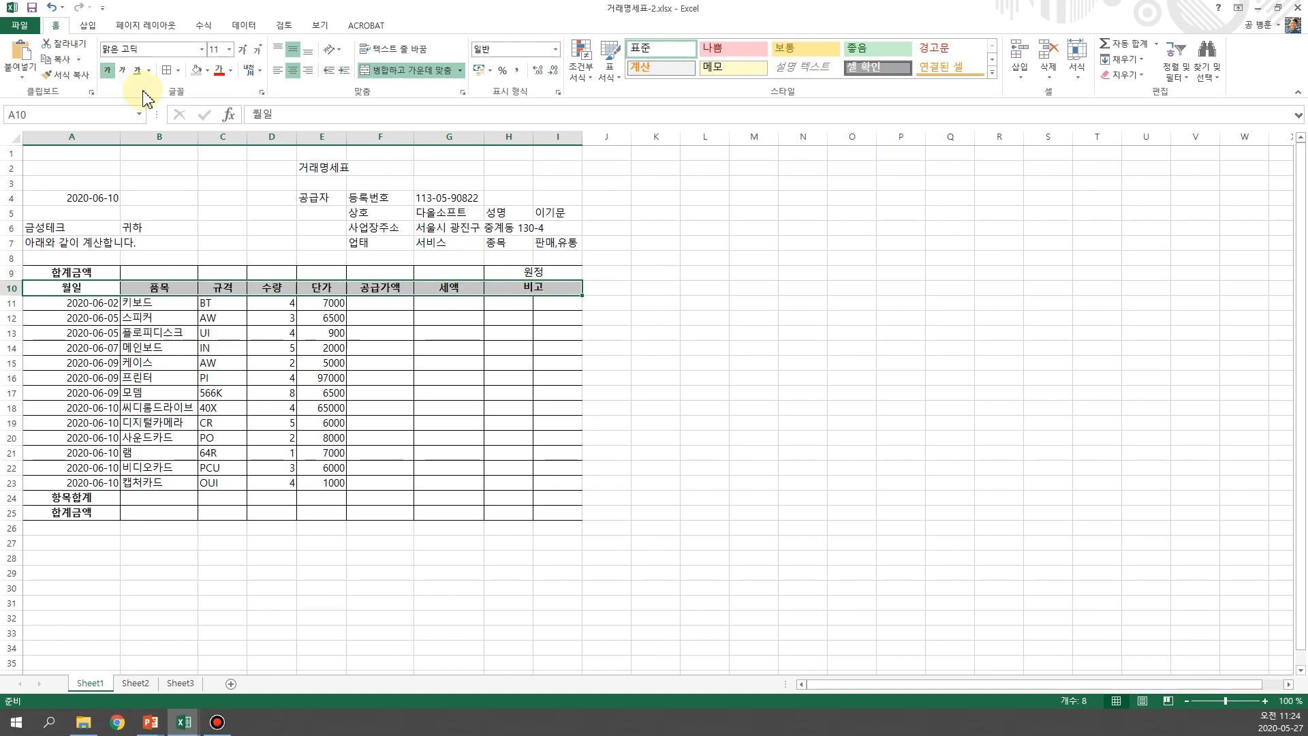
{"action": "left_click", "coordinate": [206, 70]}
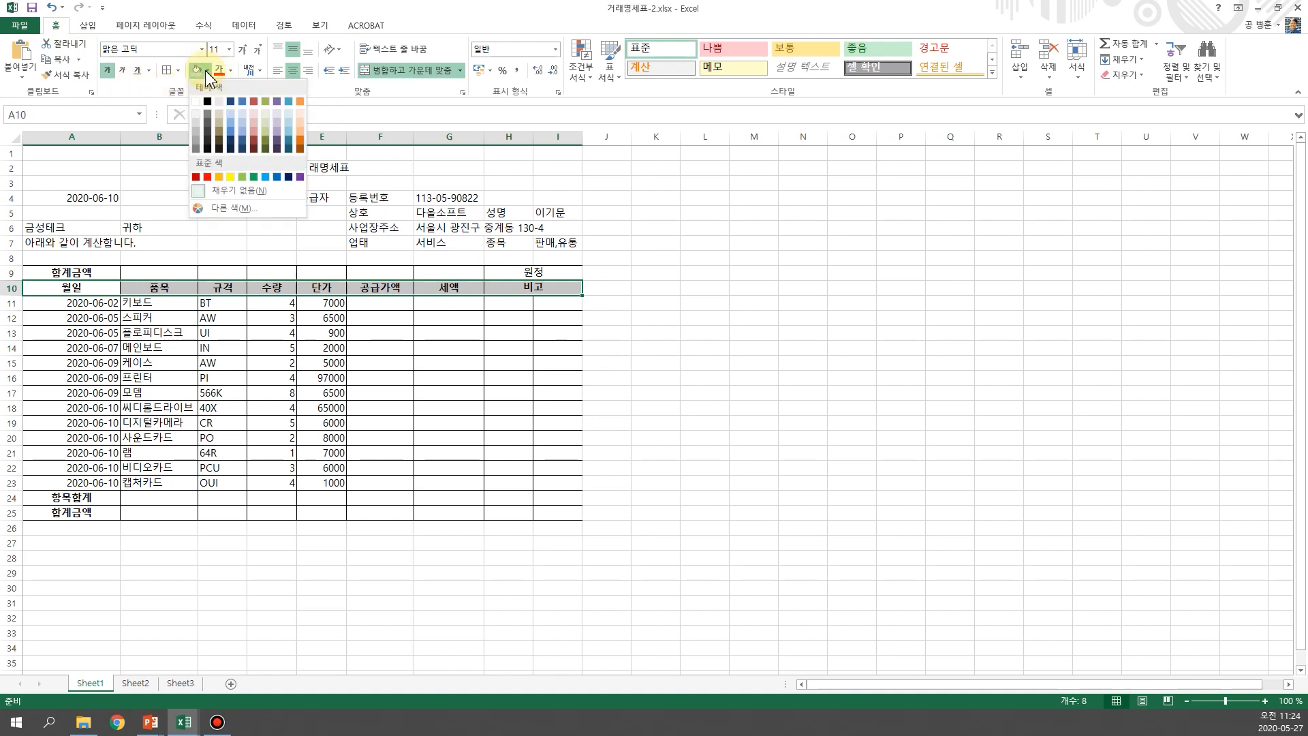
{"action": "left_click", "coordinate": [198, 123]}
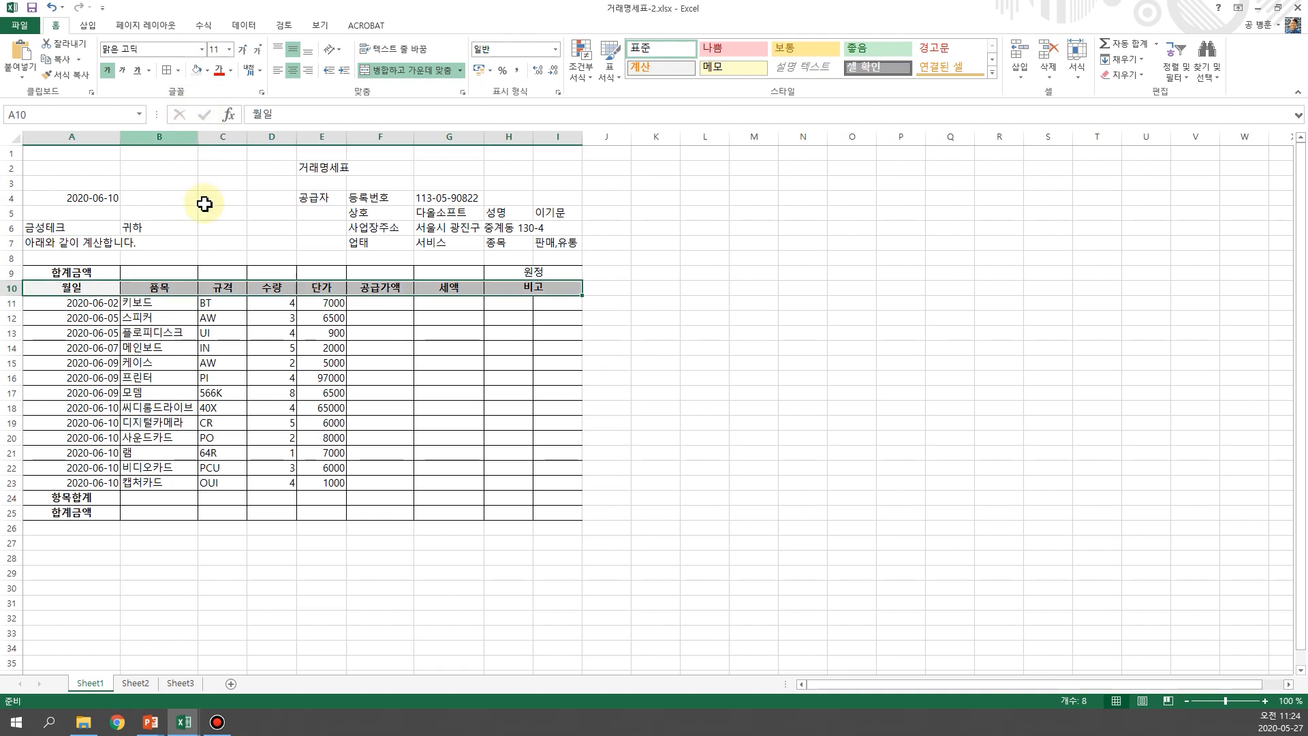
{"action": "left_click", "coordinate": [101, 320]}
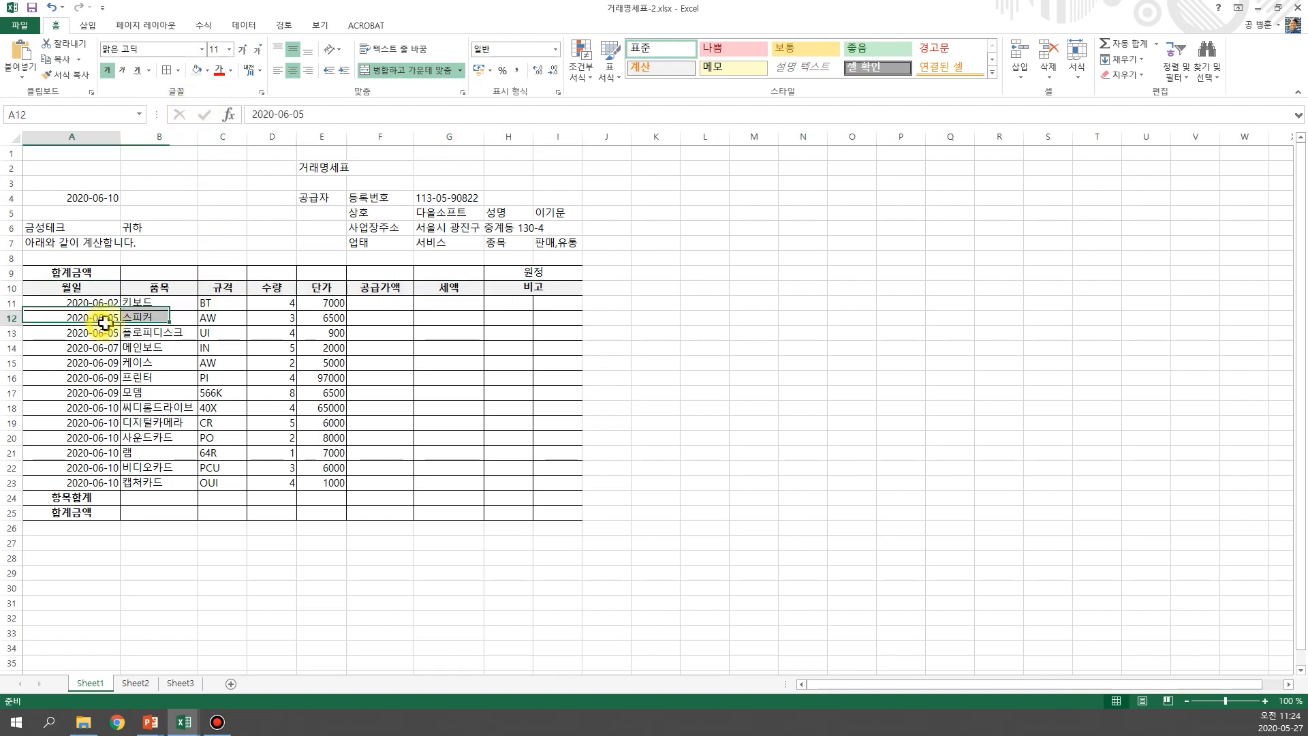
- Fill the 합계금액 label in A9 and the 항목합계 and 합계금액 labels in A24:A25 with light gray
{"action": "left_click", "coordinate": [81, 272]}
{"action": "left_click", "coordinate": [198, 71]}
{"action": "left_click_drag", "start_coordinate": [102, 498], "coordinate": [80, 520]}
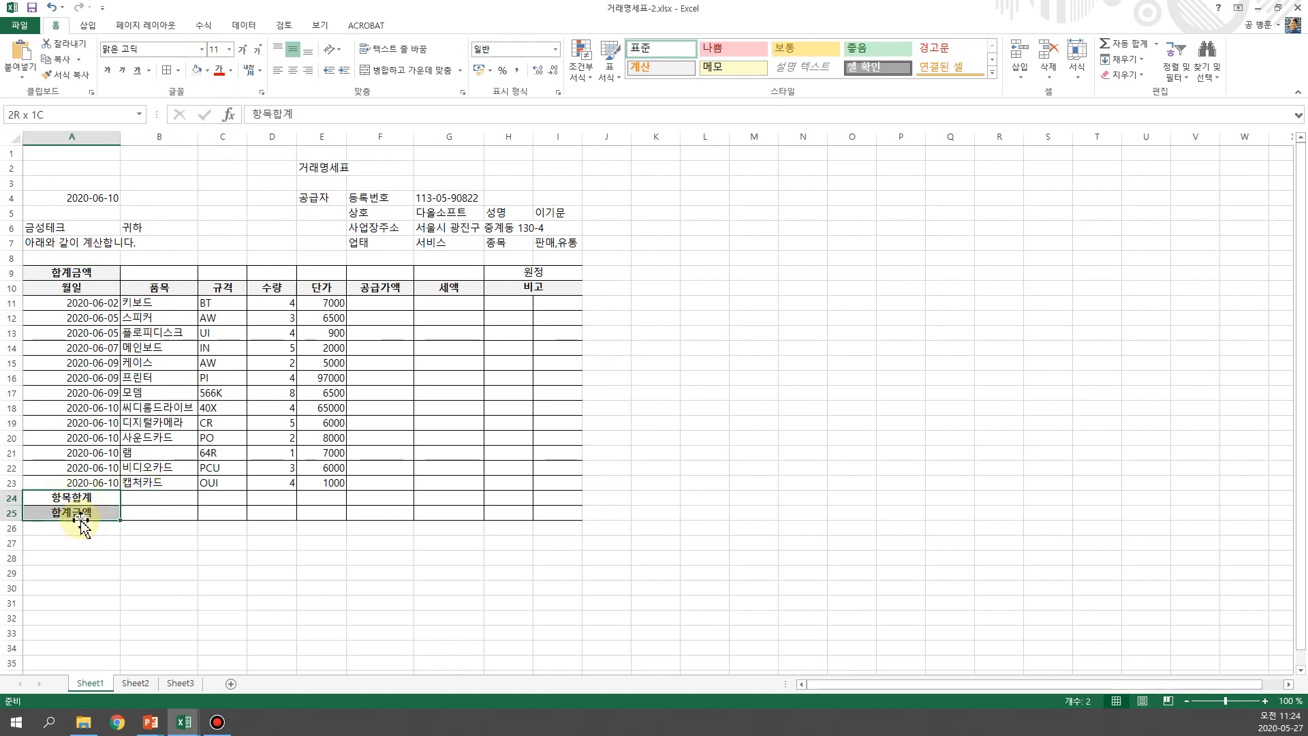
{"action": "left_click", "coordinate": [207, 543]}
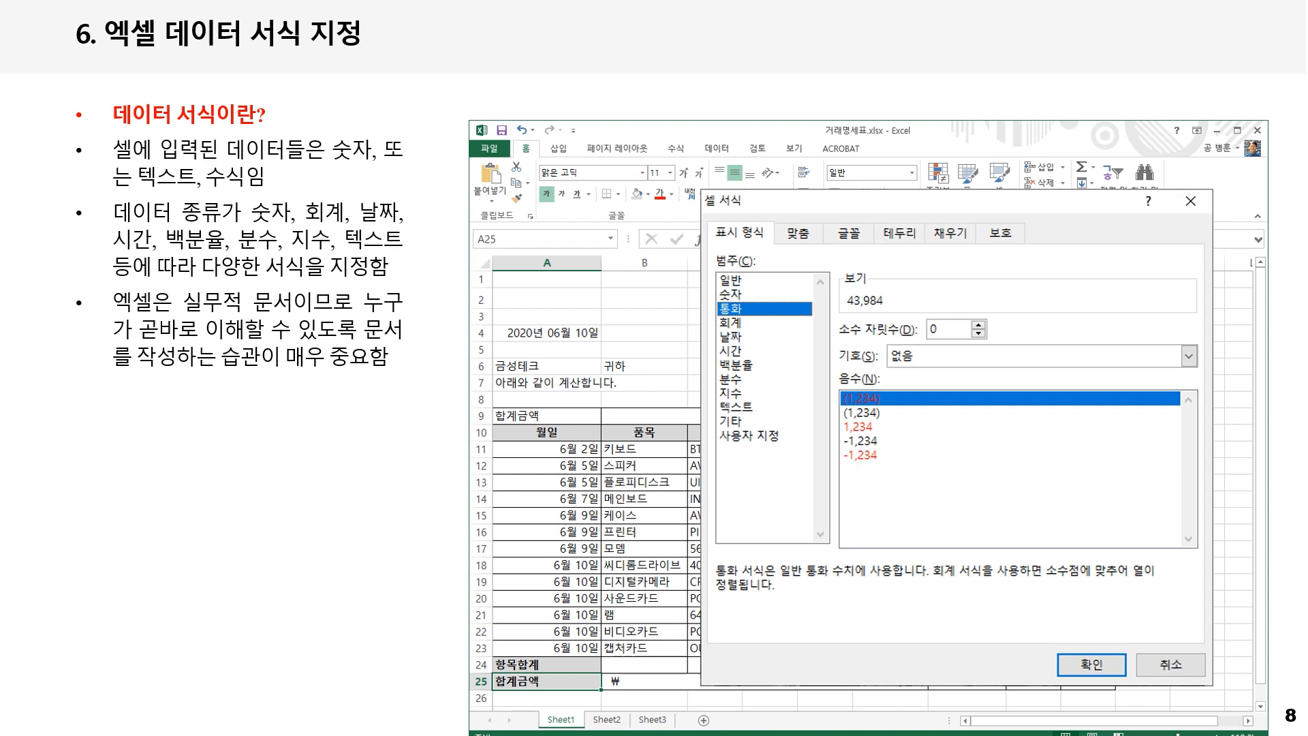
- Switch back to the Excel worksheet and format the 월일 dates in A11:A23 with the 2012년 3월 14일 date type
{"action": "key", "text": "alt+Tab"}
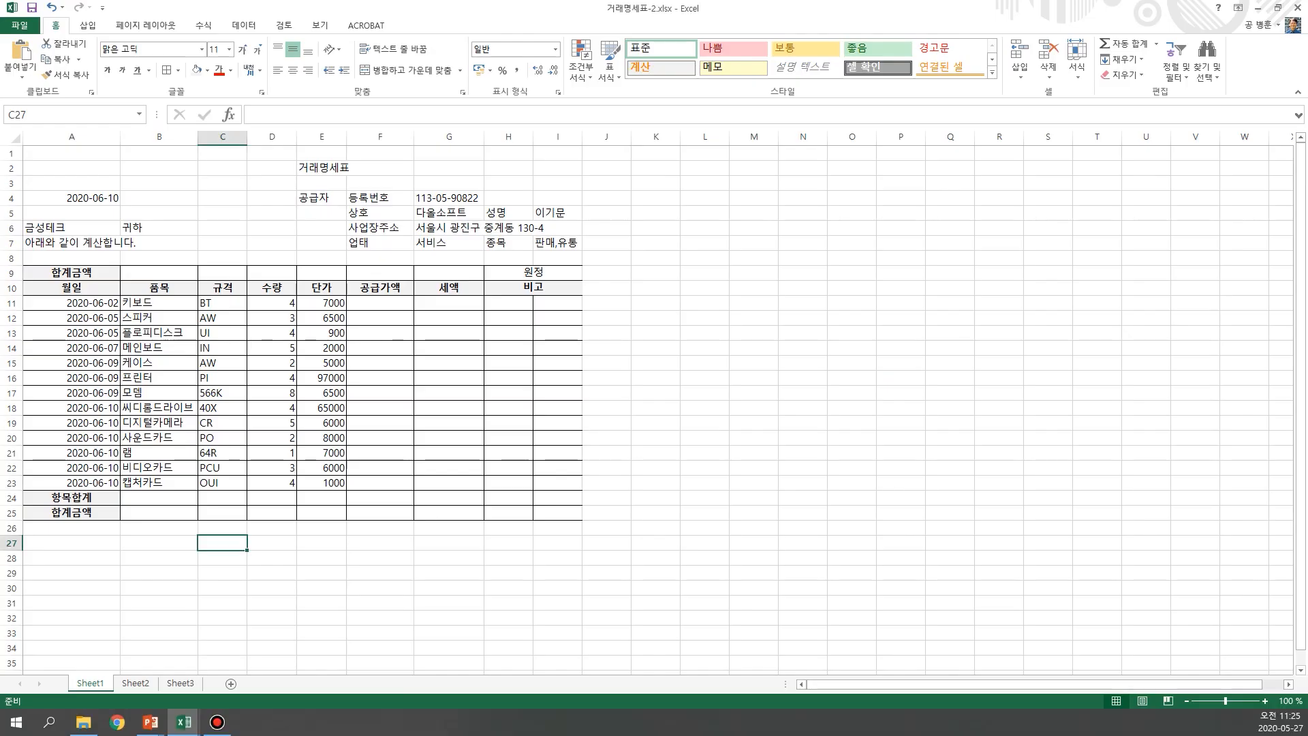
{"action": "left_click", "coordinate": [378, 544]}
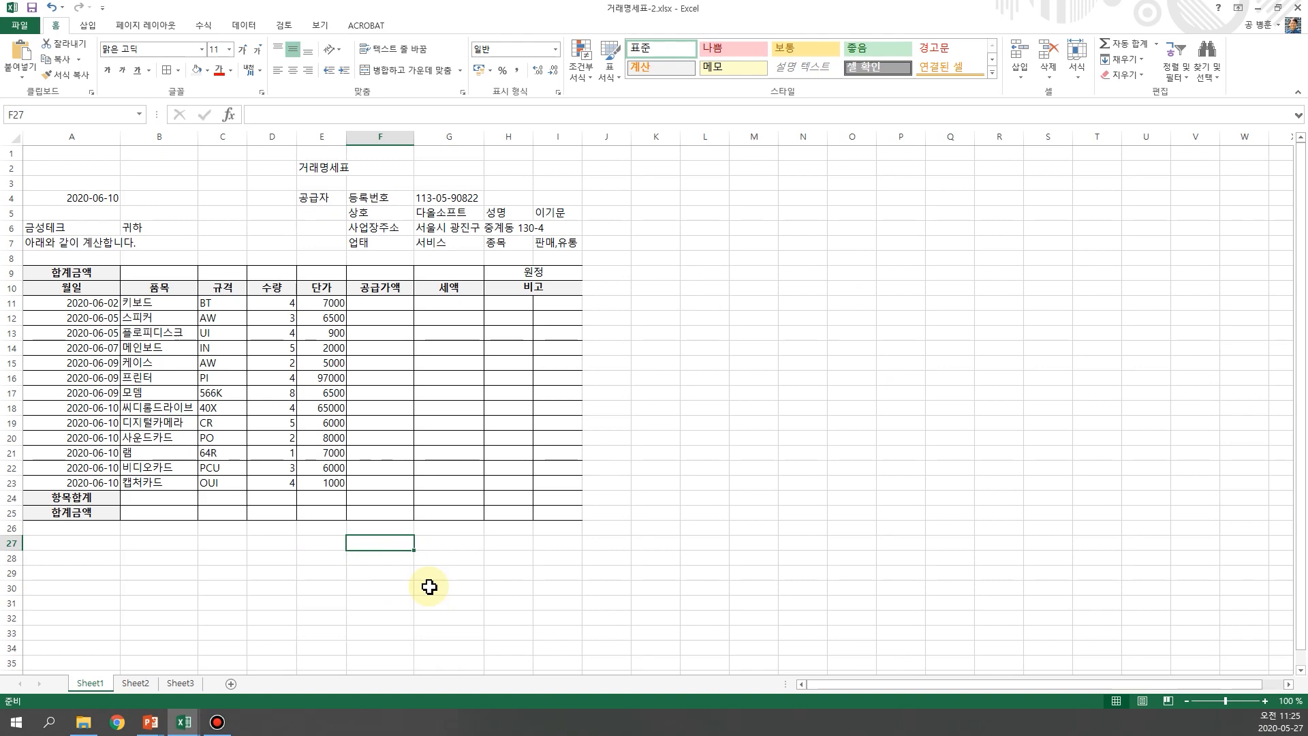
{"action": "left_click", "coordinate": [1265, 701]}
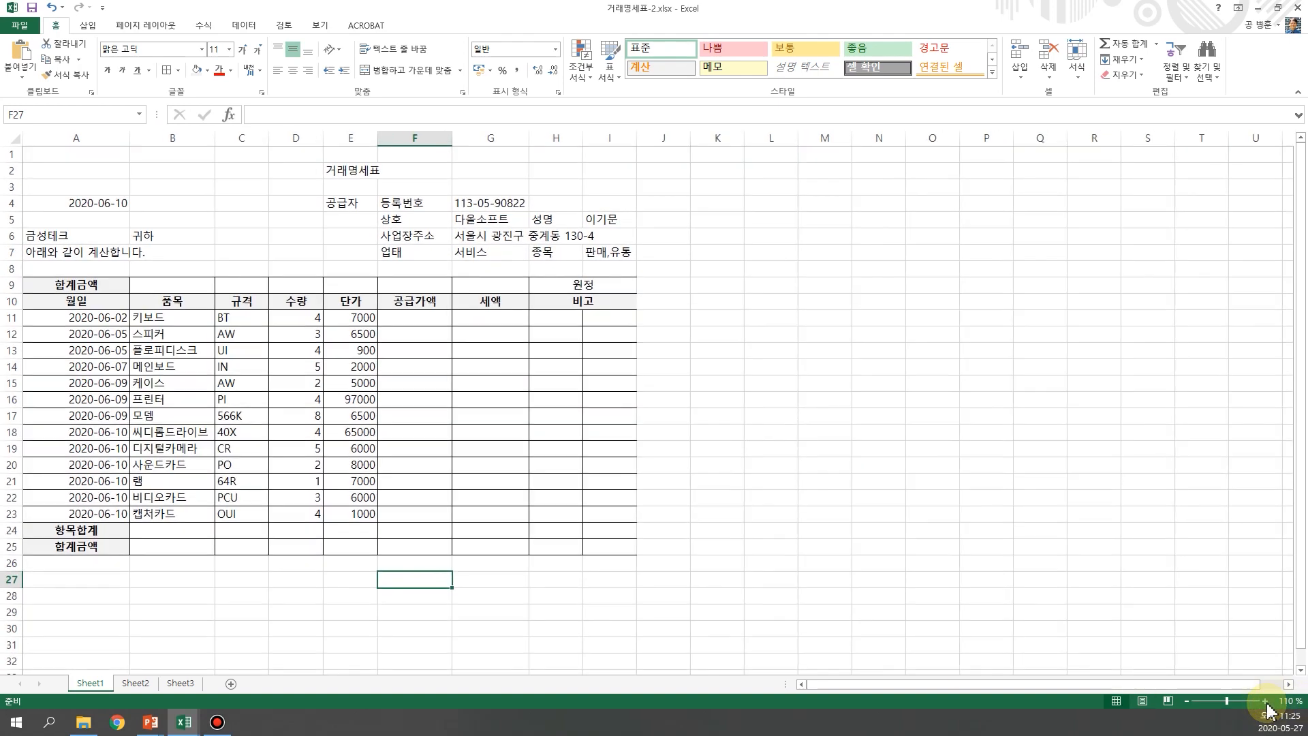
{"action": "left_click", "coordinate": [1265, 701]}
{"action": "left_click", "coordinate": [103, 655]}
{"action": "left_click_drag", "start_coordinate": [82, 336], "coordinate": [65, 533]}
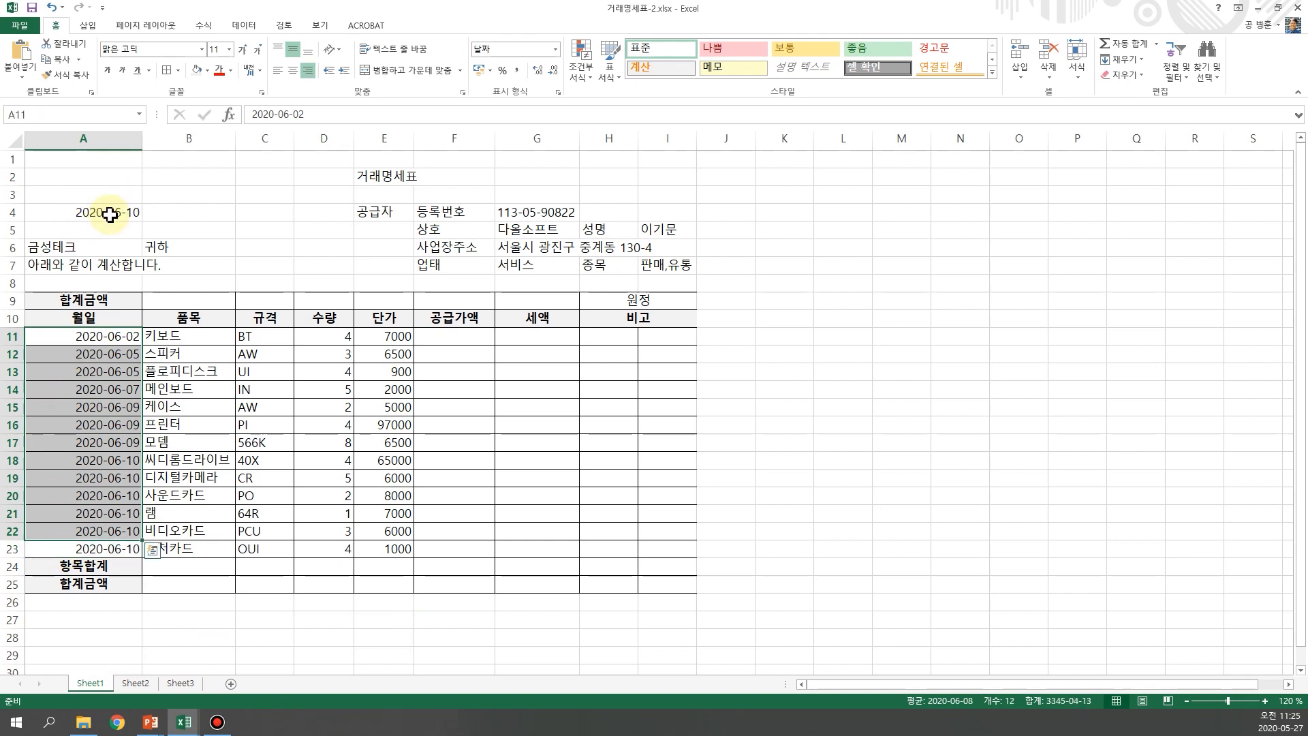
{"action": "left_click", "coordinate": [131, 218]}
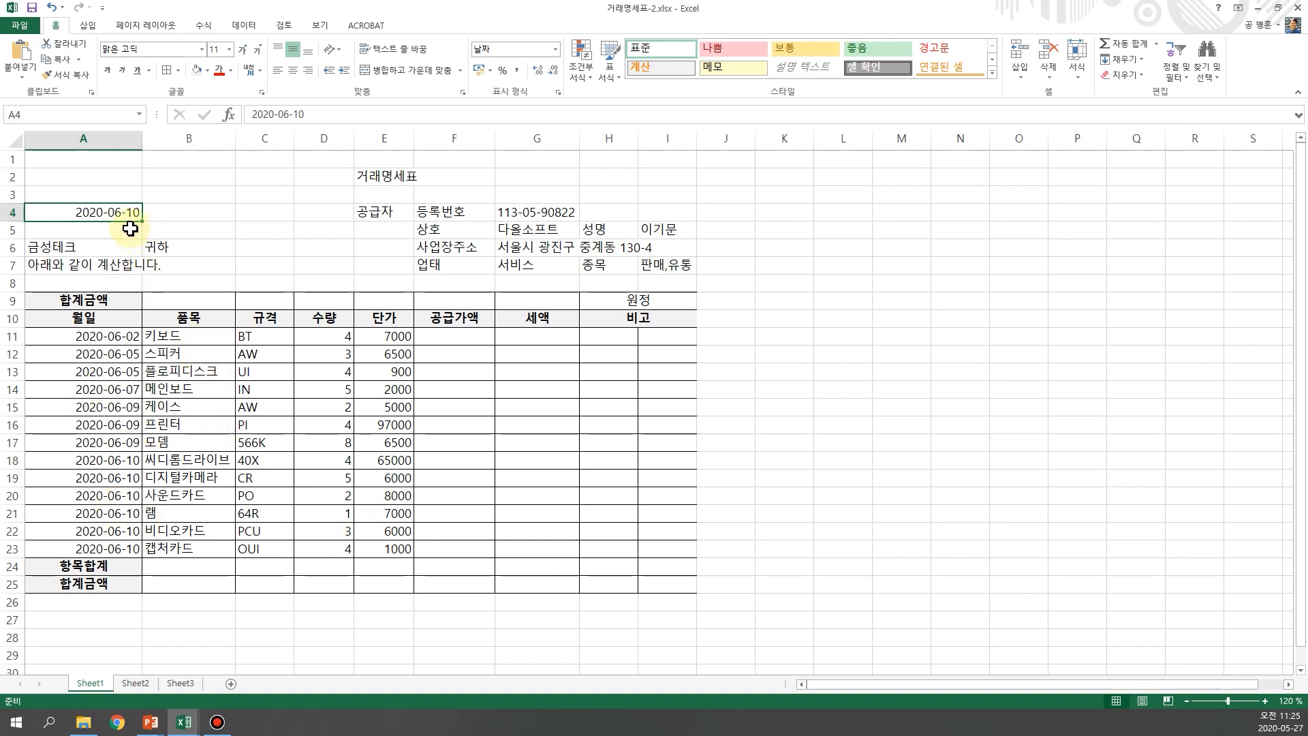
{"action": "left_click_drag", "start_coordinate": [83, 341], "coordinate": [90, 553]}
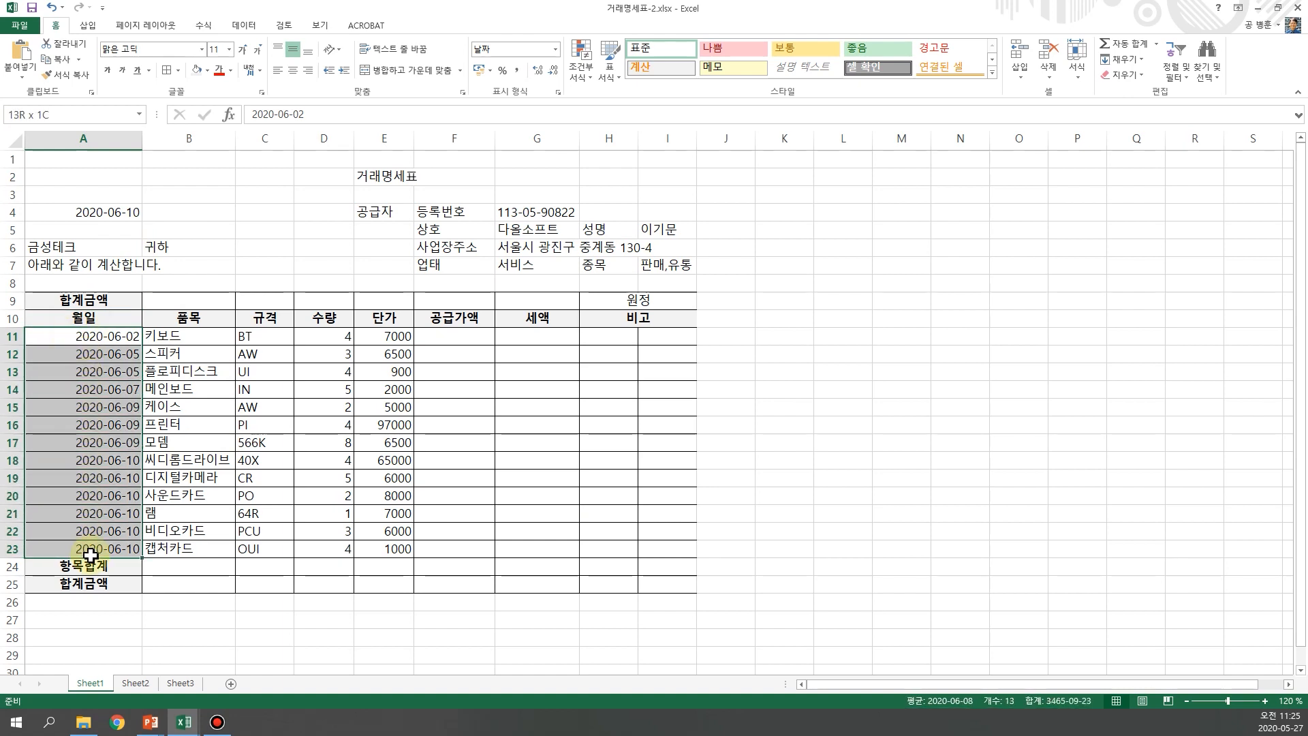
{"action": "left_click", "coordinate": [558, 93]}
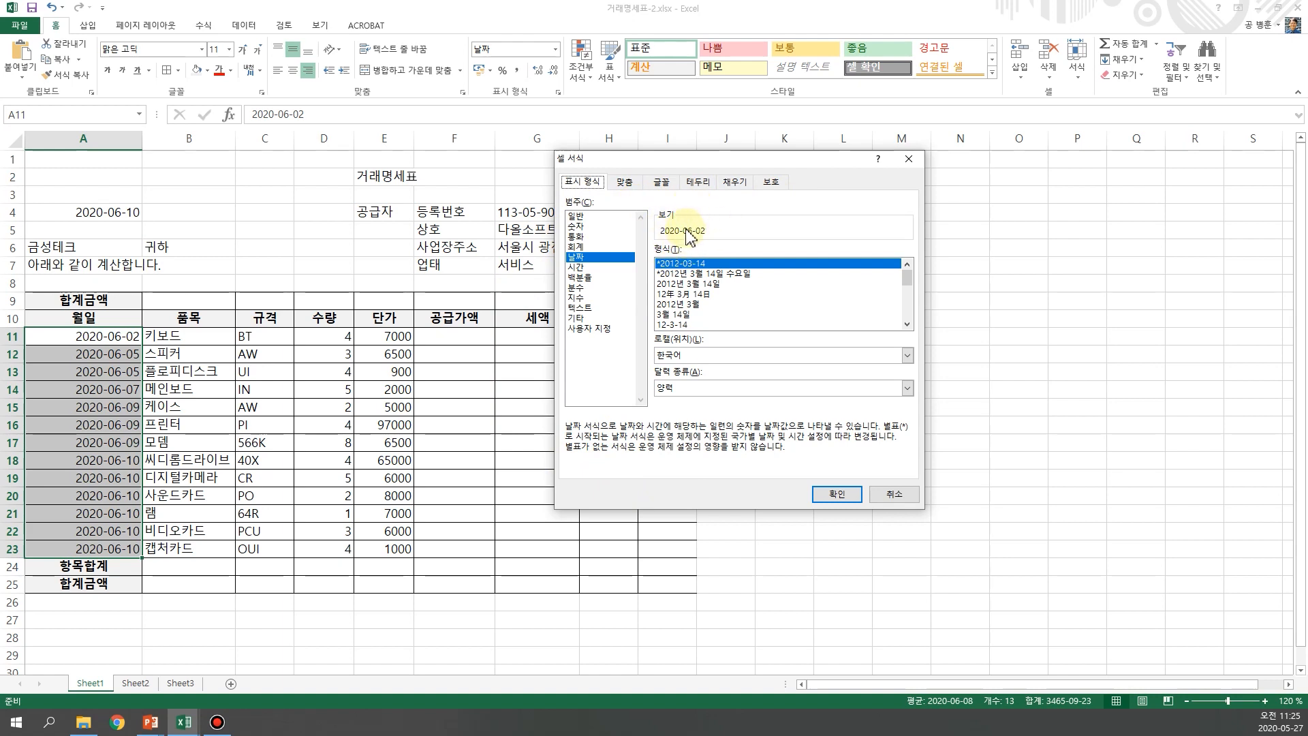
{"action": "left_click", "coordinate": [708, 284]}
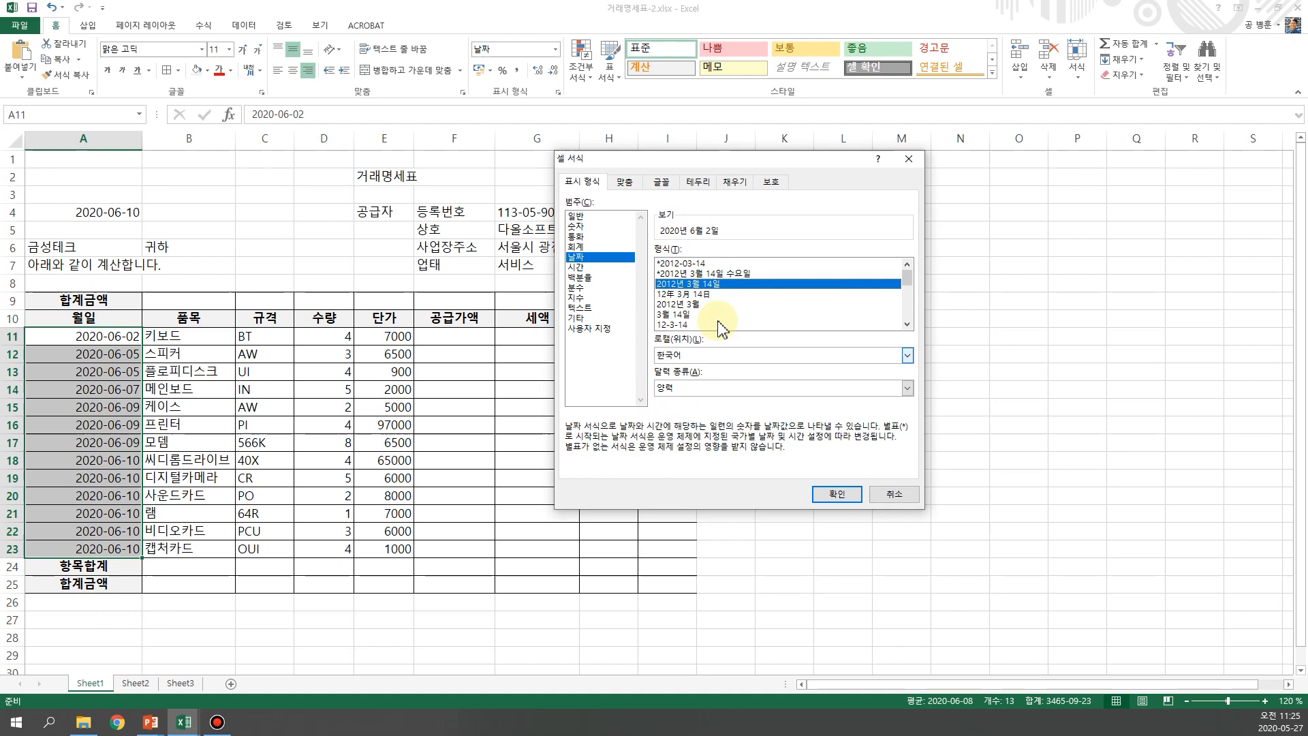
{"action": "left_click", "coordinate": [838, 495]}
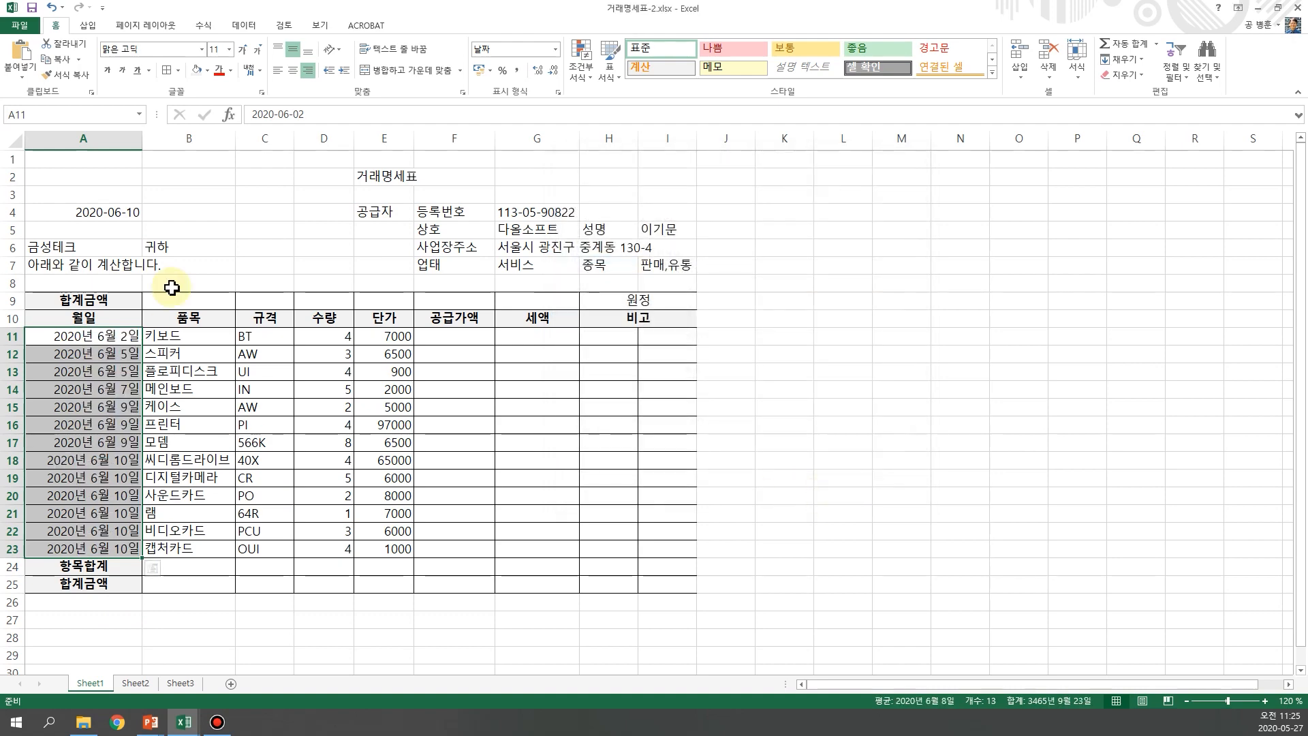
- Format the statement date in A4 with the 2012년 3월 14일 date type
{"action": "left_click", "coordinate": [90, 211]}
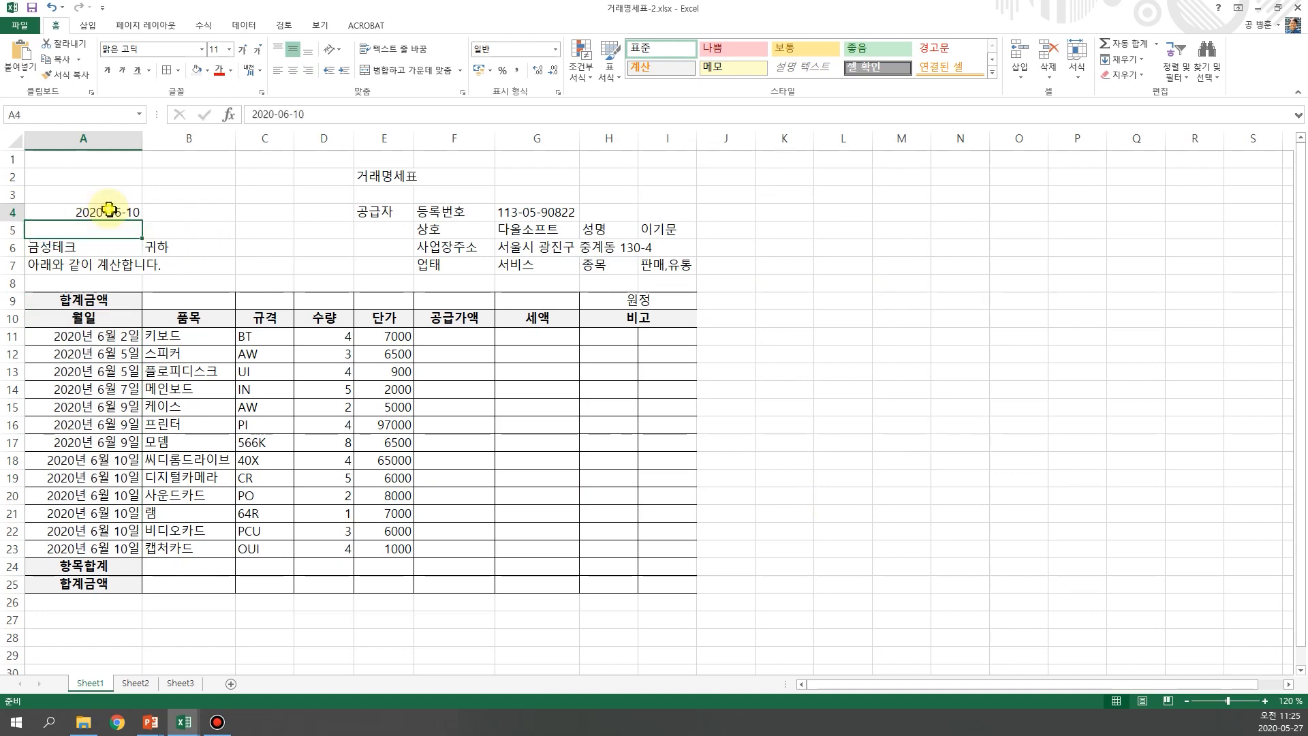
{"action": "left_click", "coordinate": [559, 93]}
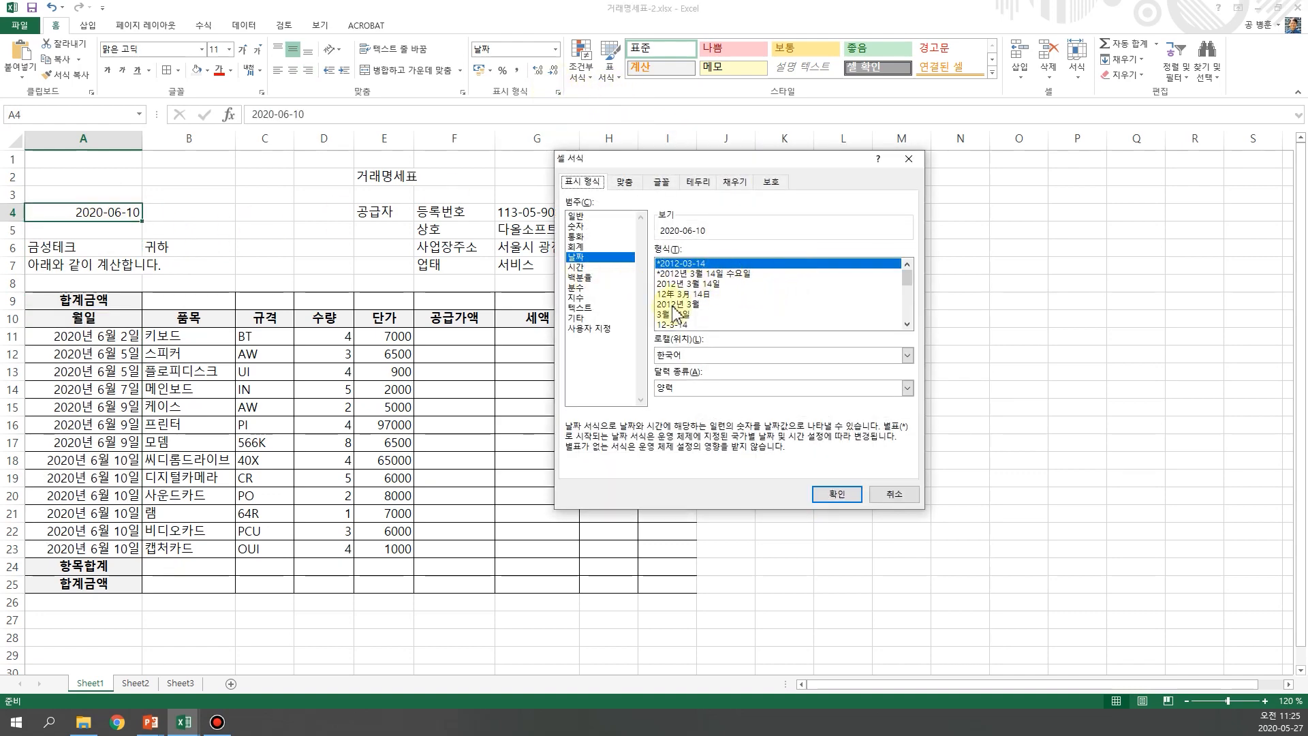
{"action": "left_click", "coordinate": [715, 283]}
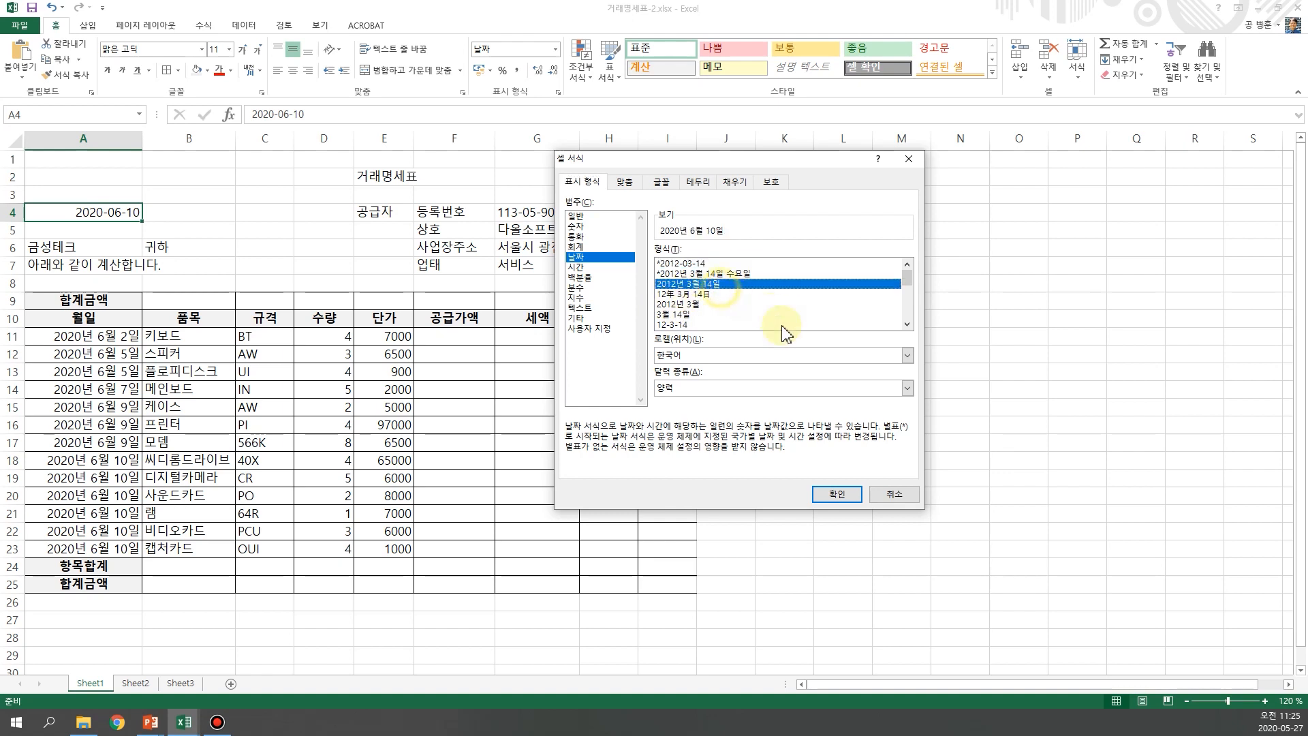
{"action": "left_click", "coordinate": [835, 495]}
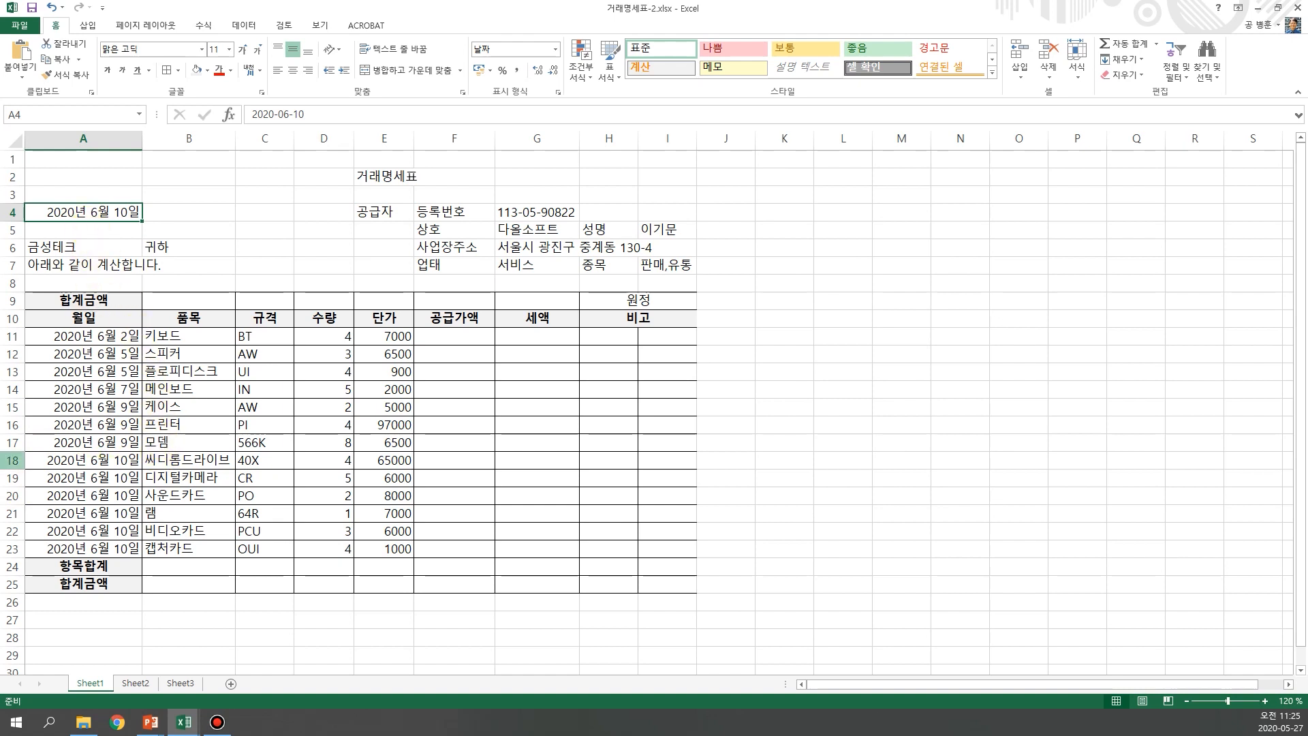
- Apply the comma style to the 단가 prices in E11:E23
{"action": "left_click", "coordinate": [334, 531]}
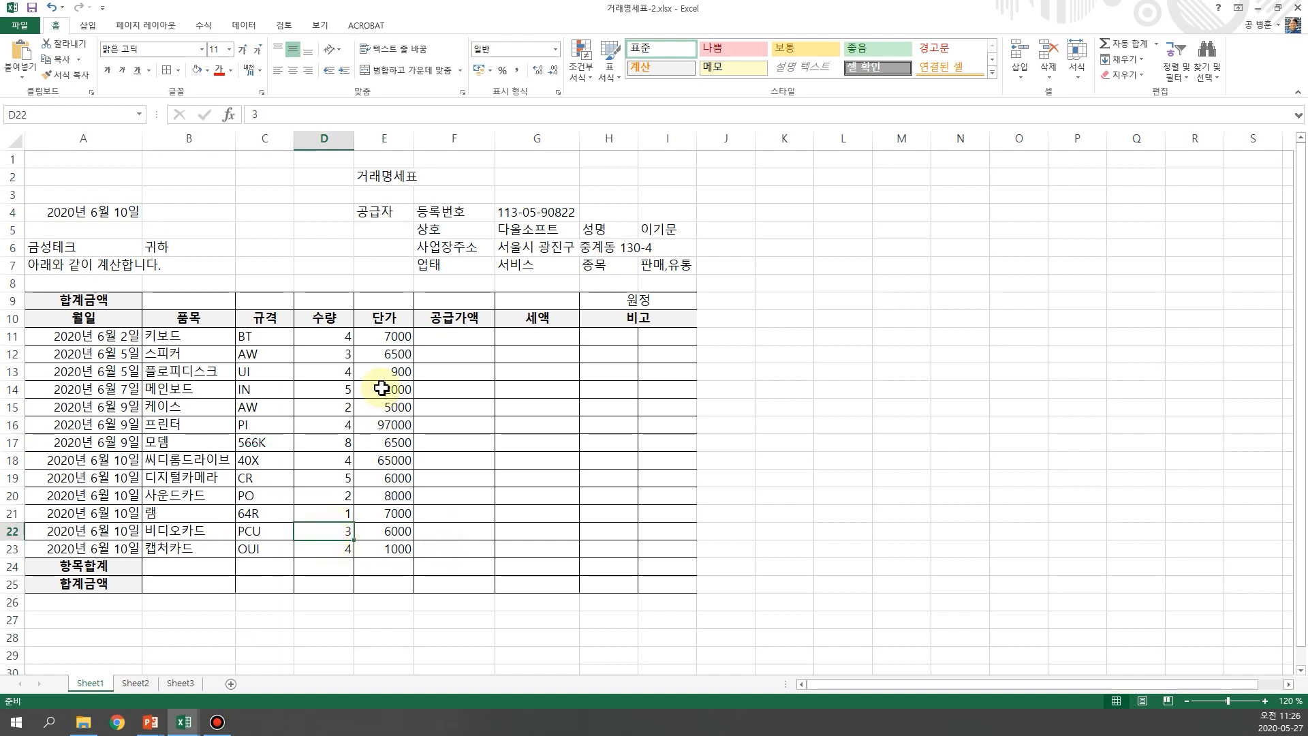
{"action": "left_click_drag", "start_coordinate": [391, 336], "coordinate": [391, 548]}
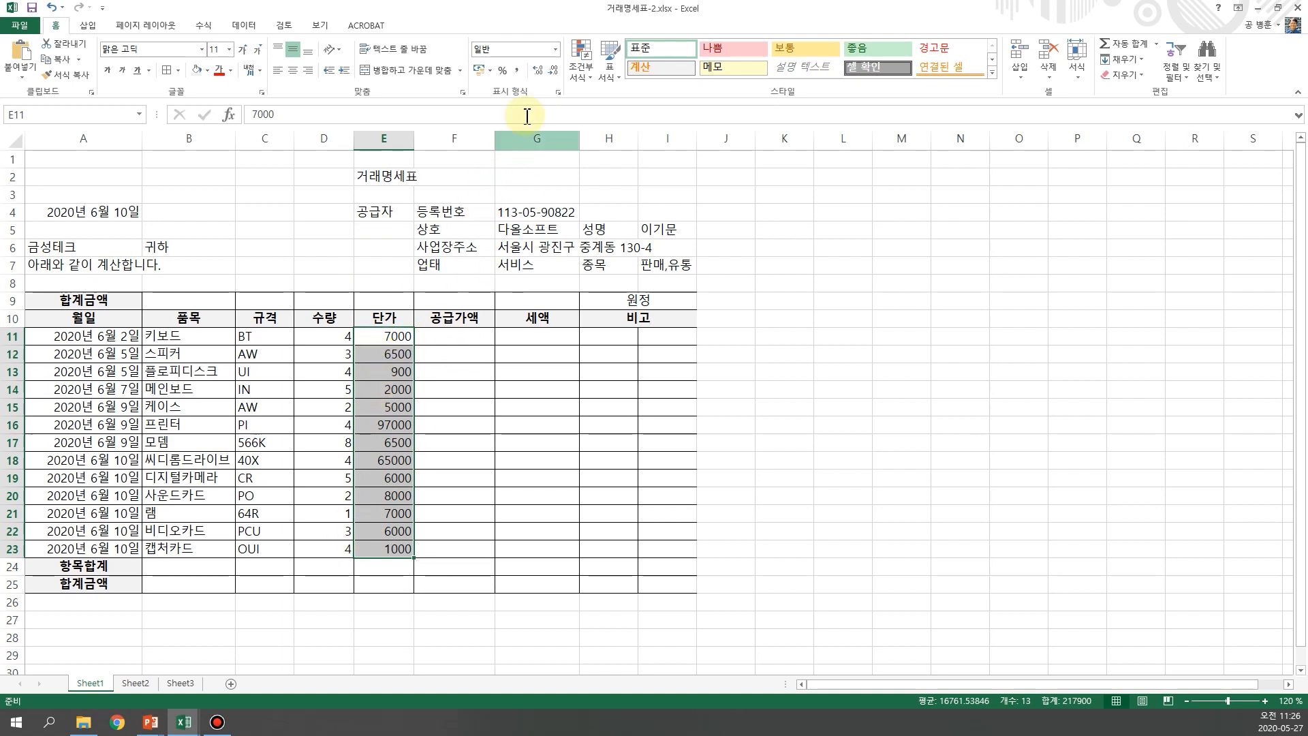
{"action": "left_click", "coordinate": [518, 71]}
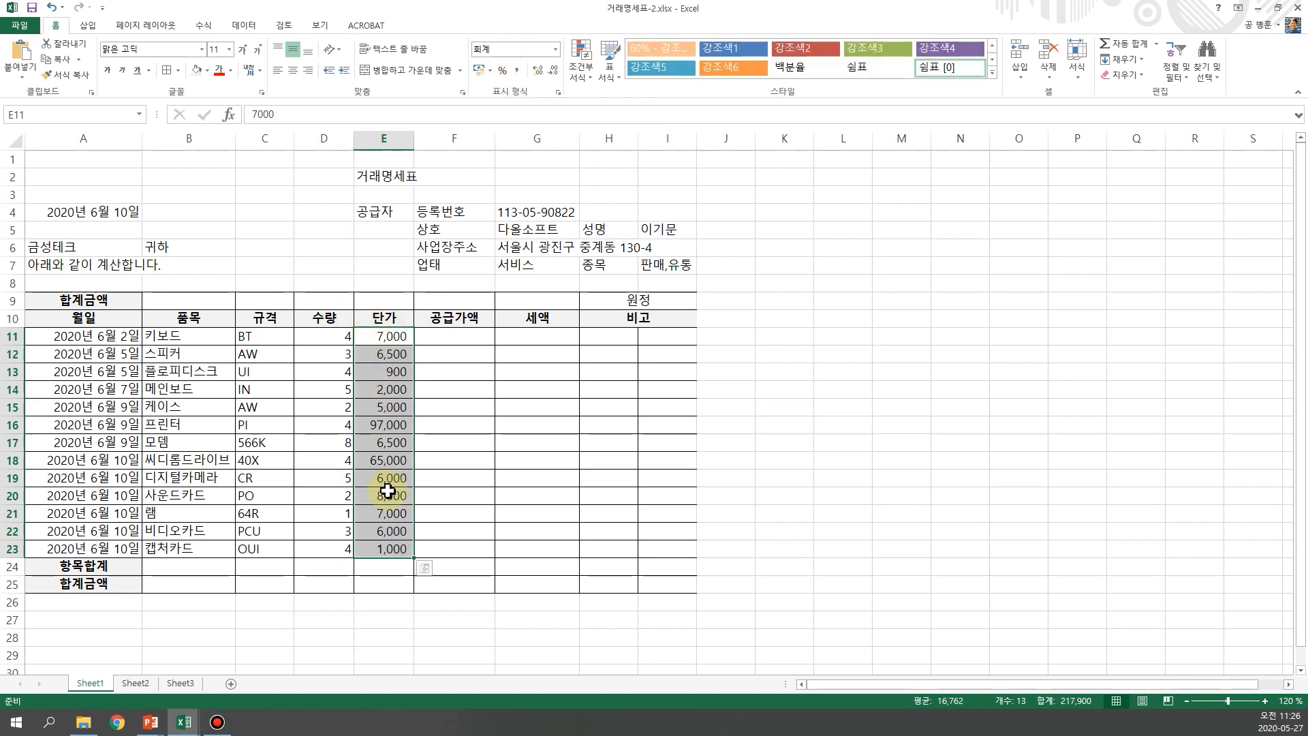
{"action": "left_click", "coordinate": [377, 583]}
{"action": "left_click_drag", "start_coordinate": [395, 335], "coordinate": [382, 549]}
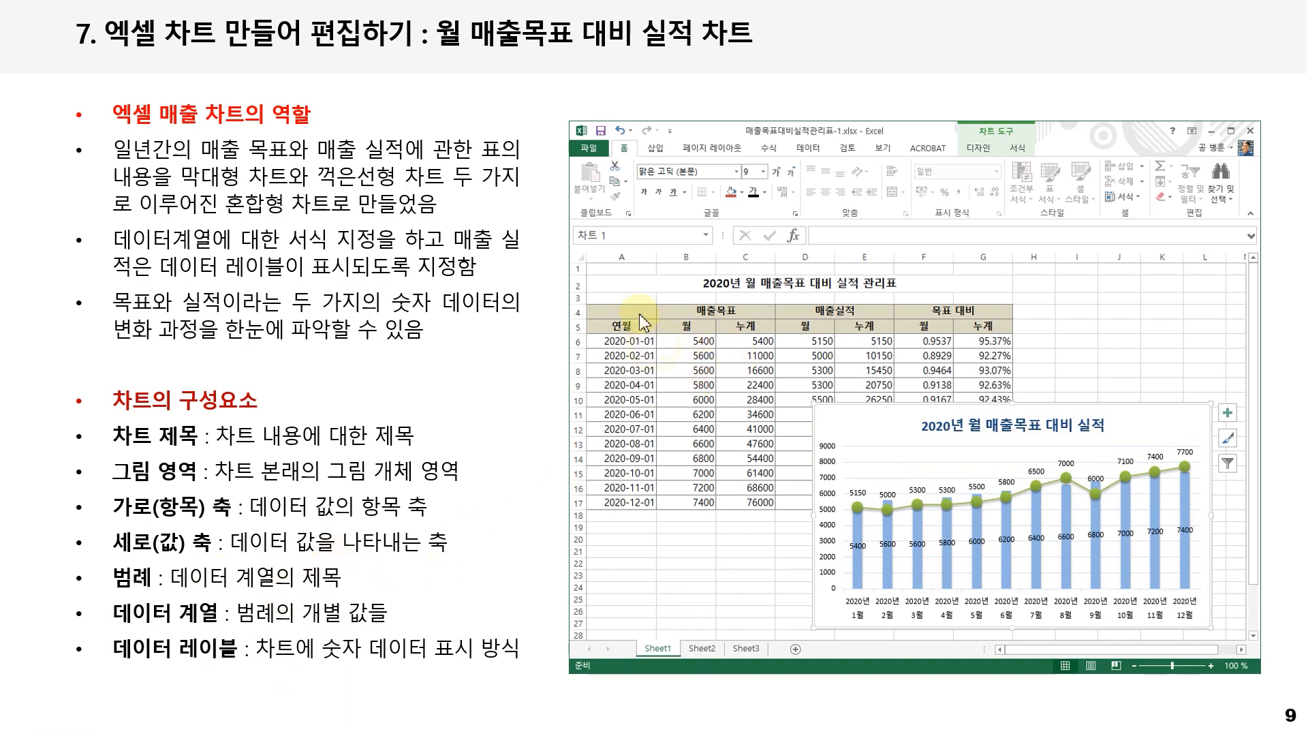
{"action": "left_click", "coordinate": [648, 421]}
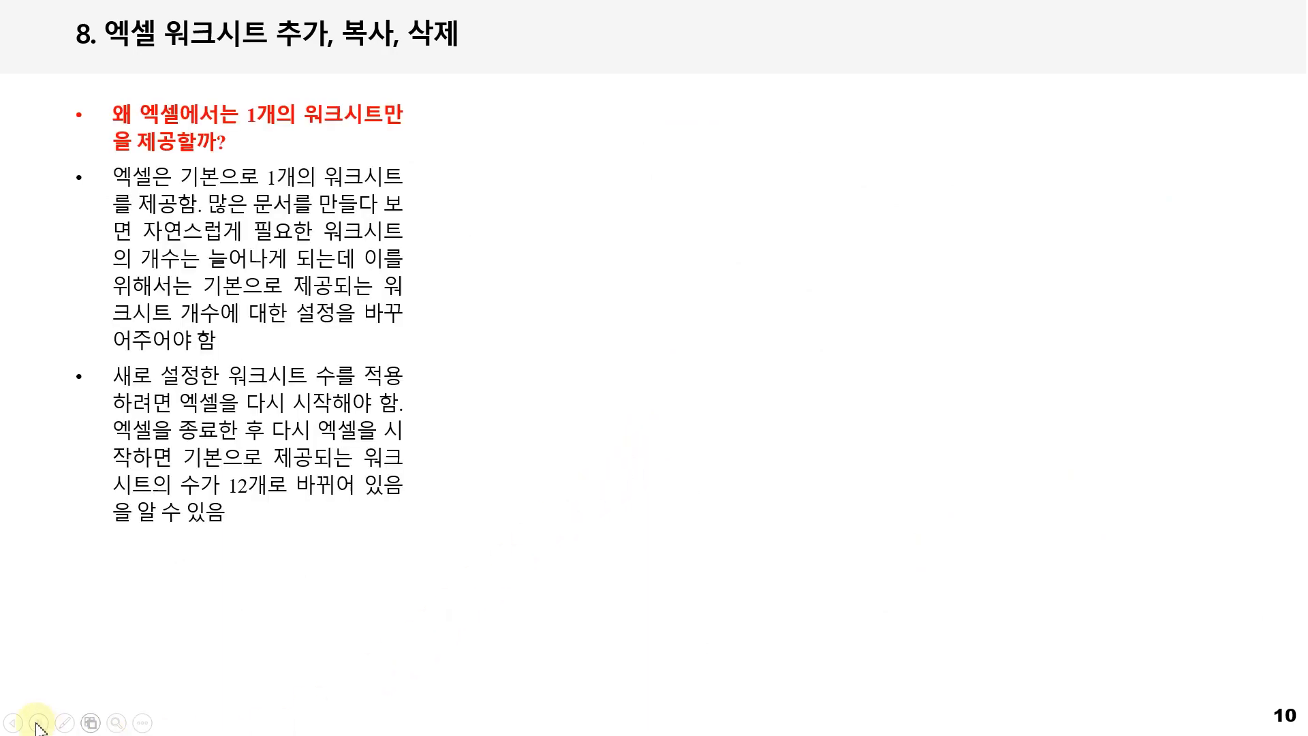
{"action": "left_click", "coordinate": [11, 725]}
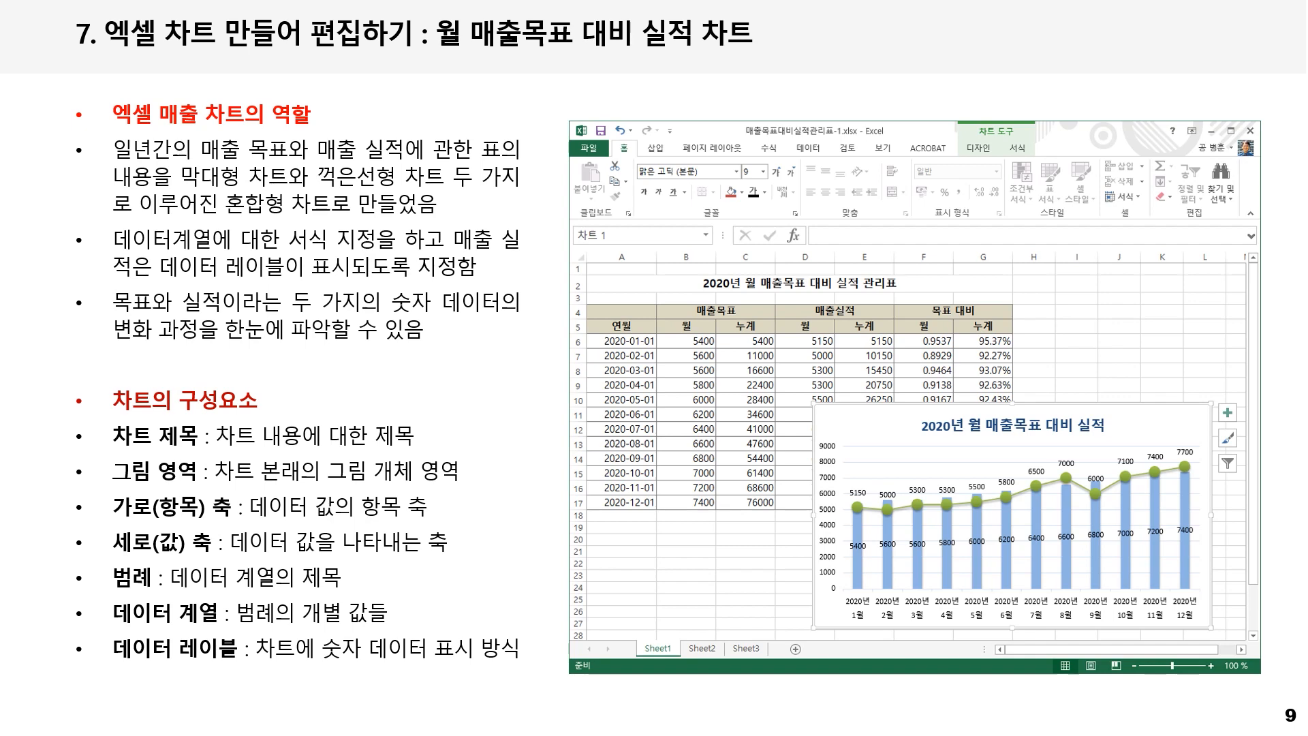
- Switch to the Excel workbook 매출목표대비실적관리표-1.xlsx and examine the 연월 dates and the monthly 매출목표 and 매출실적 columns
{"action": "key", "text": "alt+Tab"}
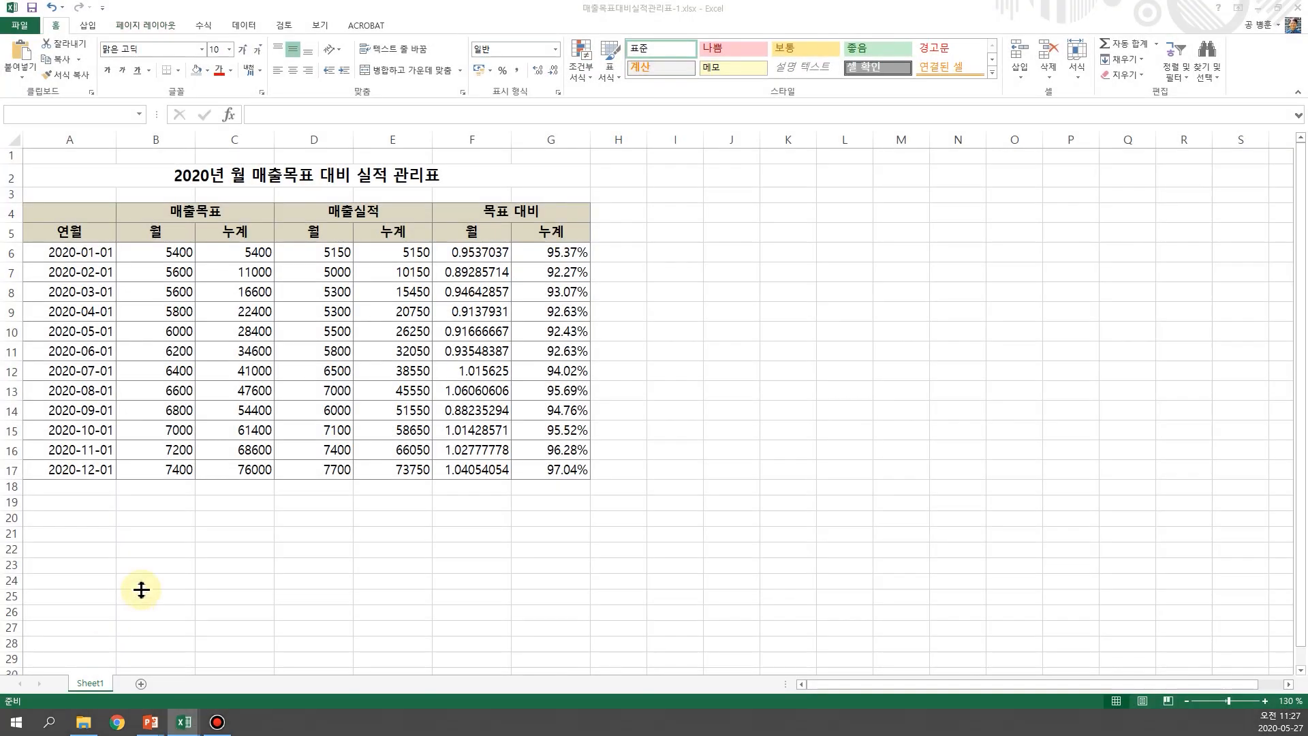
{"action": "left_click", "coordinate": [374, 564]}
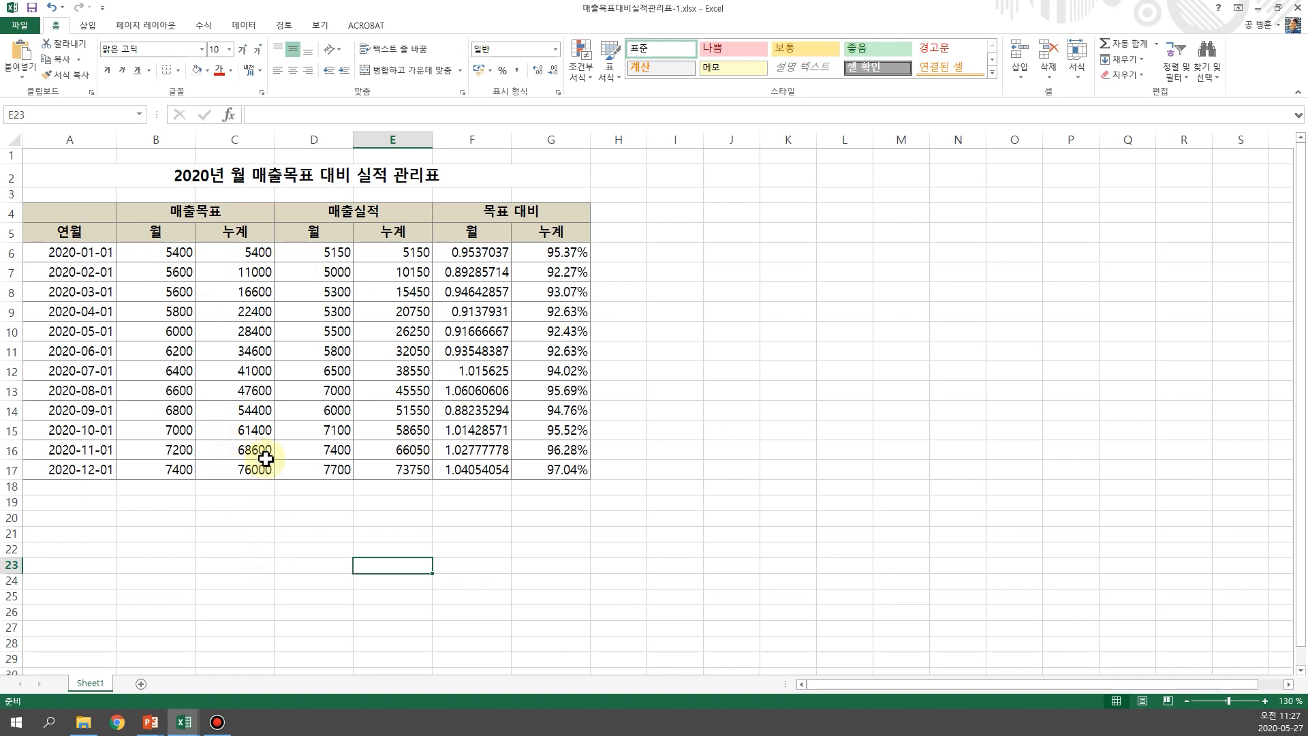
{"action": "left_click", "coordinate": [267, 580]}
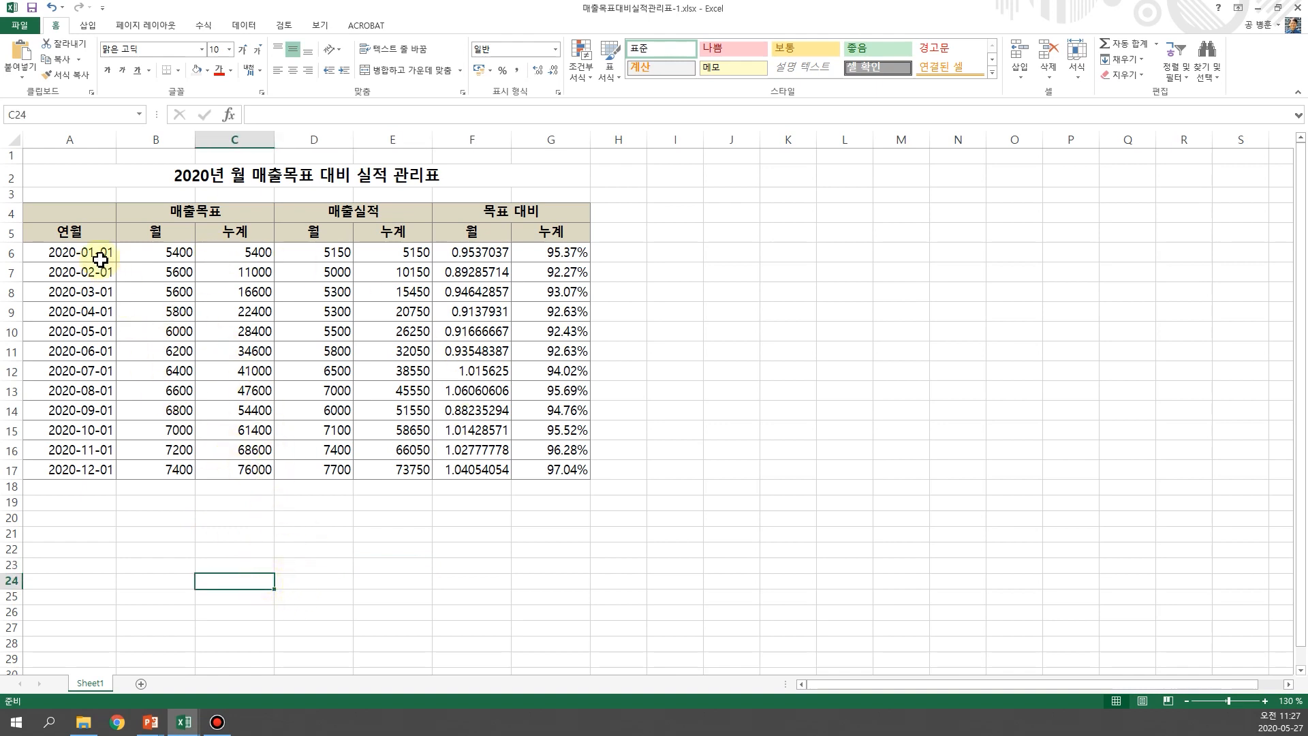
{"action": "left_click_drag", "start_coordinate": [83, 257], "coordinate": [93, 369]}
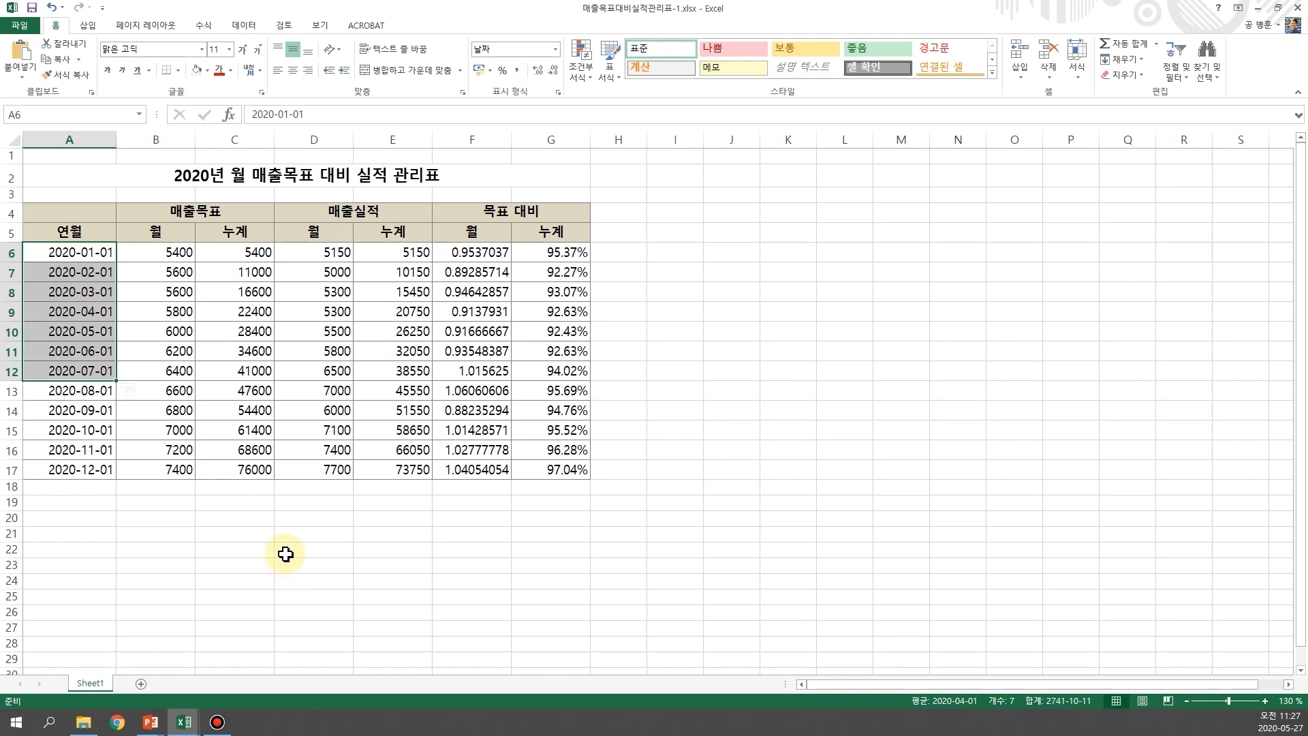
{"action": "left_click", "coordinate": [285, 554]}
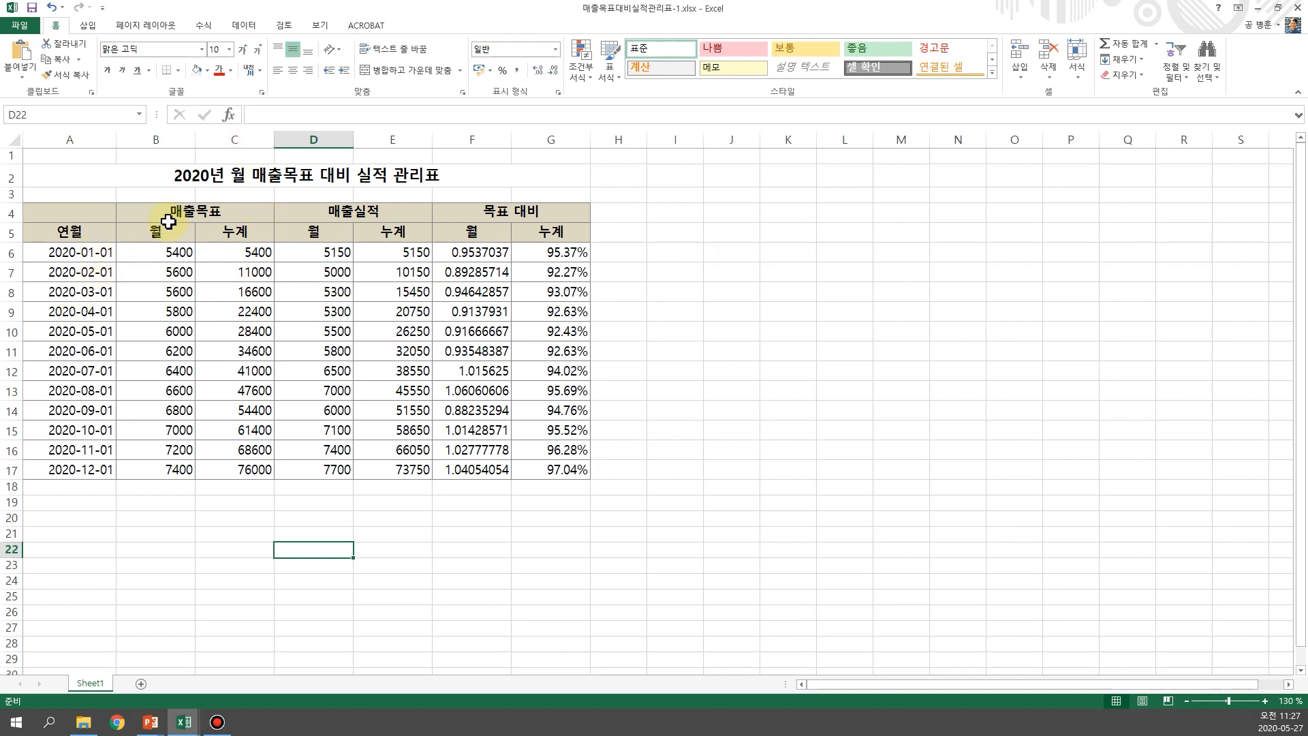
{"action": "left_click_drag", "start_coordinate": [163, 331], "coordinate": [163, 433]}
{"action": "left_click_drag", "start_coordinate": [330, 252], "coordinate": [326, 455]}
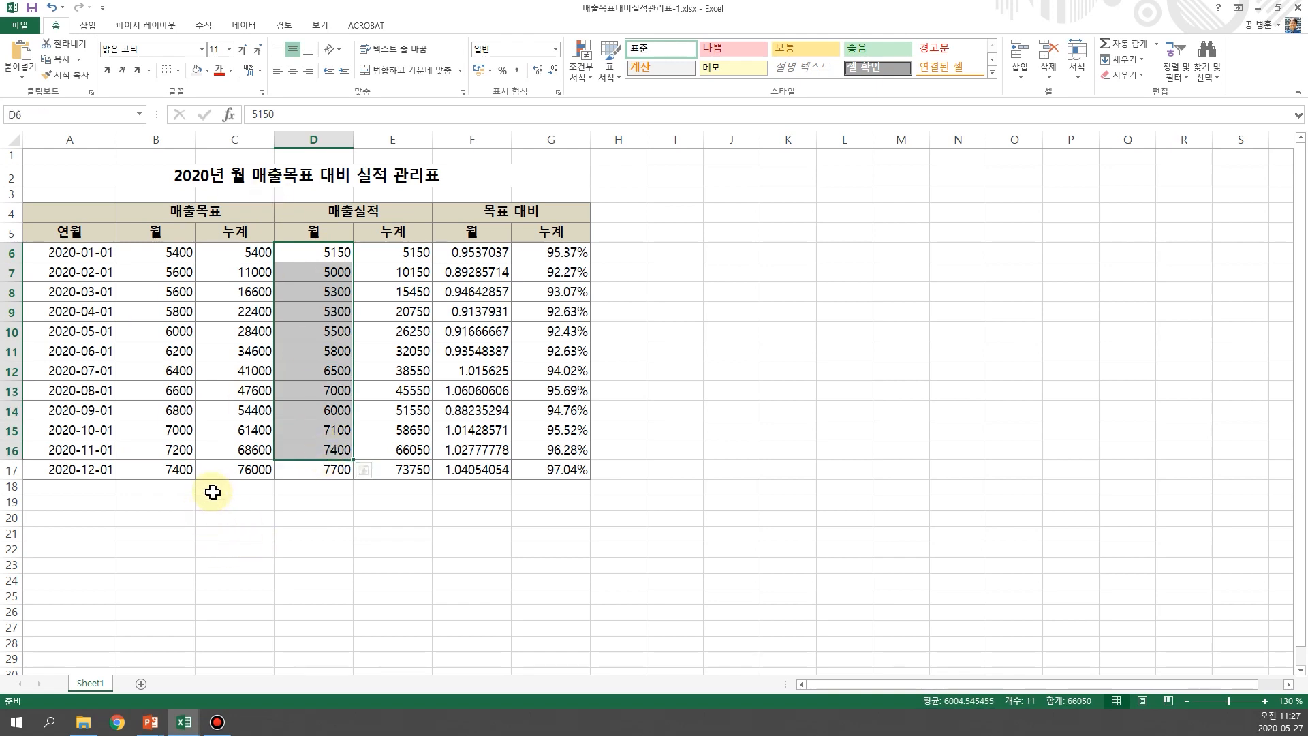
- Insert a 2-D clustered column chart from A6:B17 and D6:D17 and enlarge it
{"action": "left_click_drag", "start_coordinate": [59, 251], "coordinate": [143, 478]}
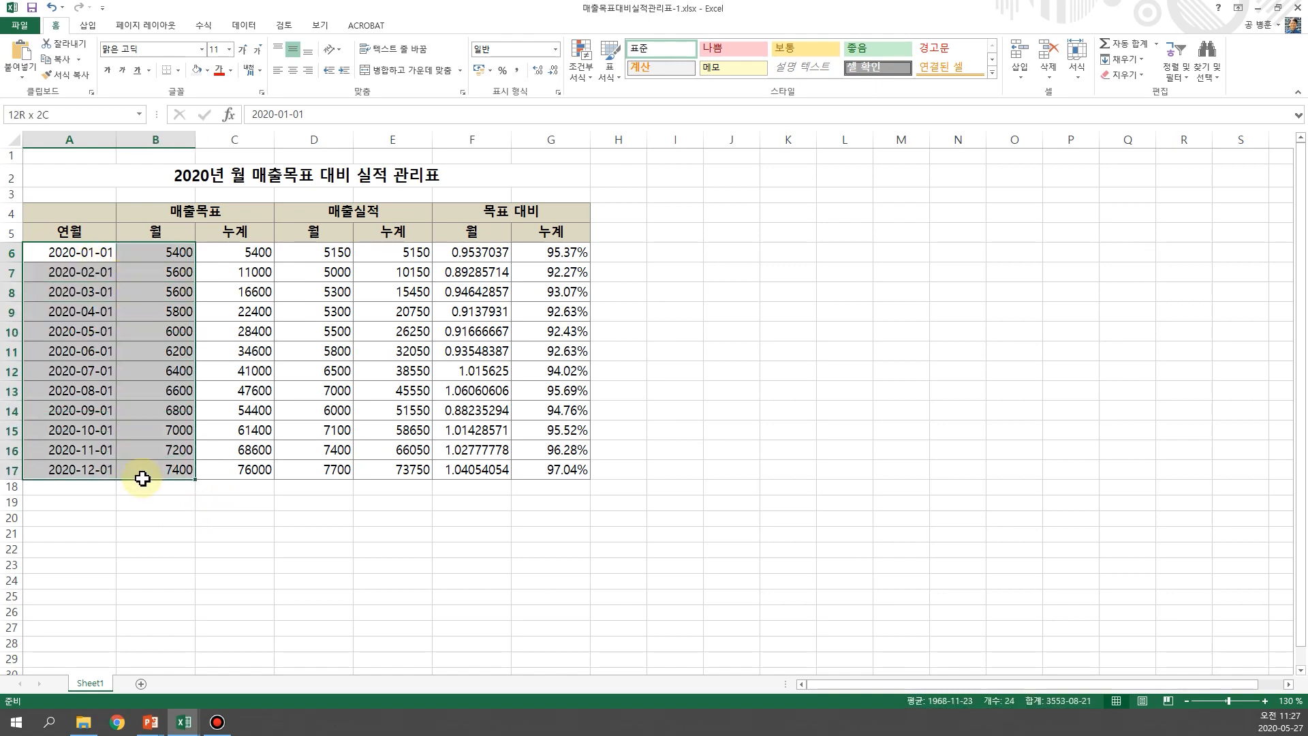
{"action": "left_click_drag", "start_coordinate": [142, 478], "coordinate": [143, 478]}
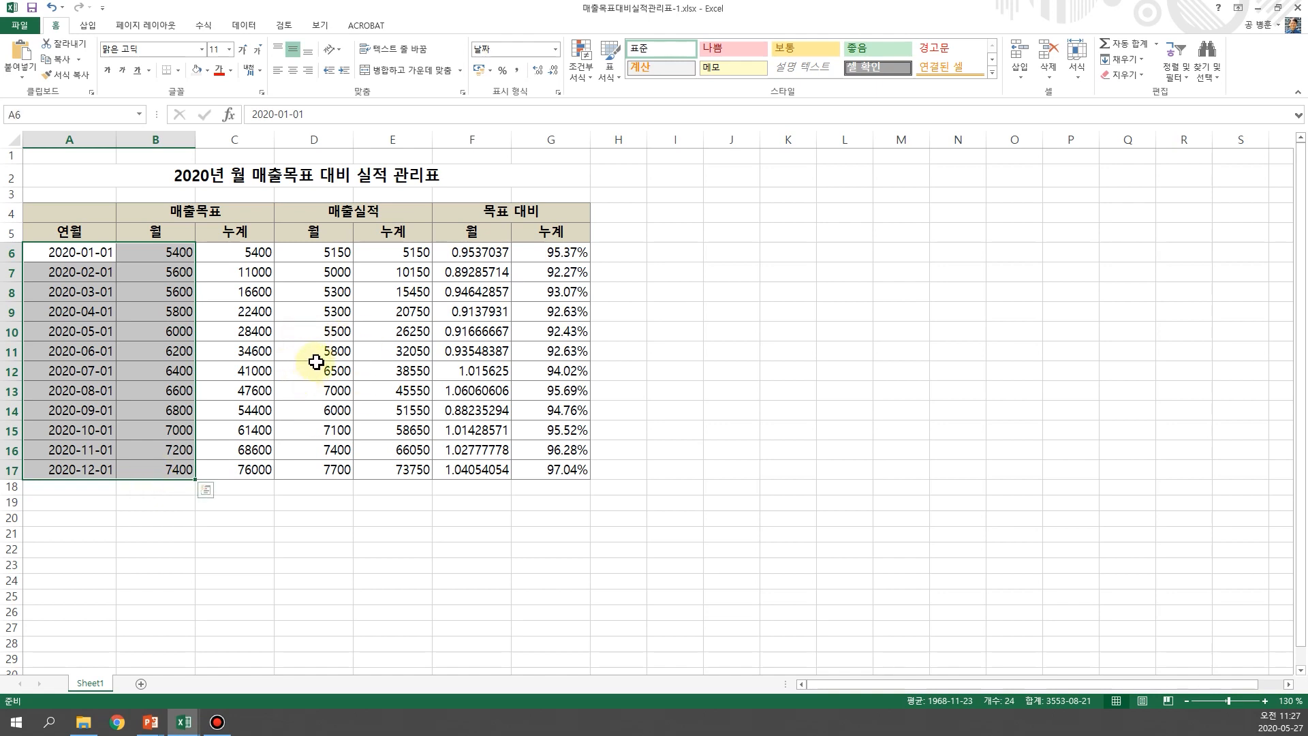
{"action": "left_click_drag", "start_coordinate": [327, 254], "coordinate": [331, 468]}
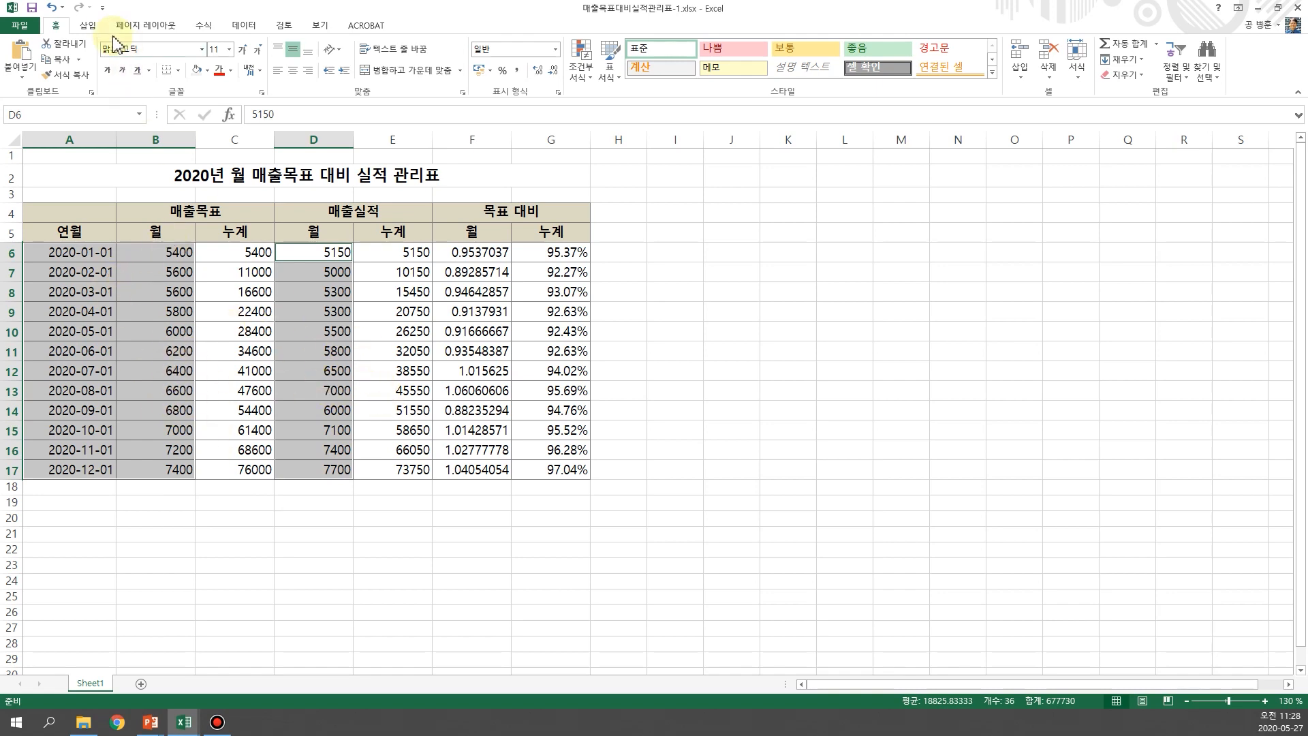
{"action": "left_click", "coordinate": [88, 26]}
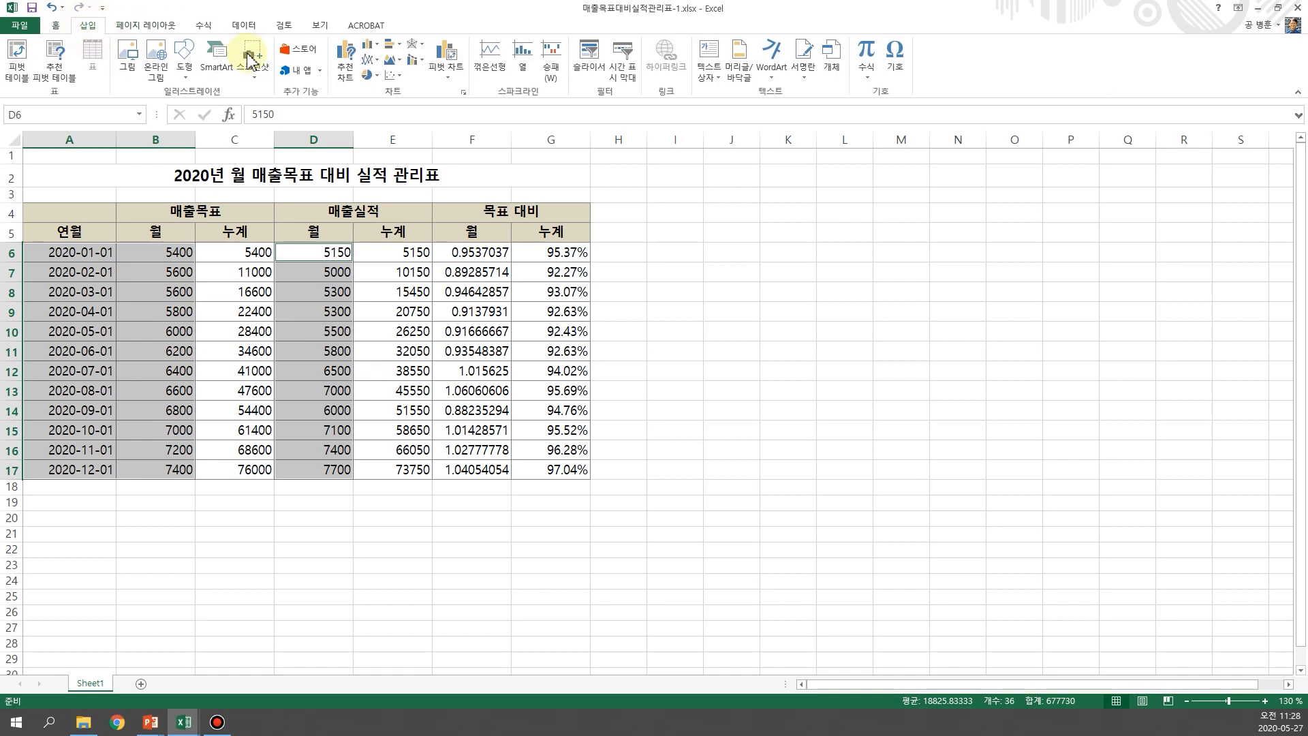
{"action": "left_click", "coordinate": [368, 51]}
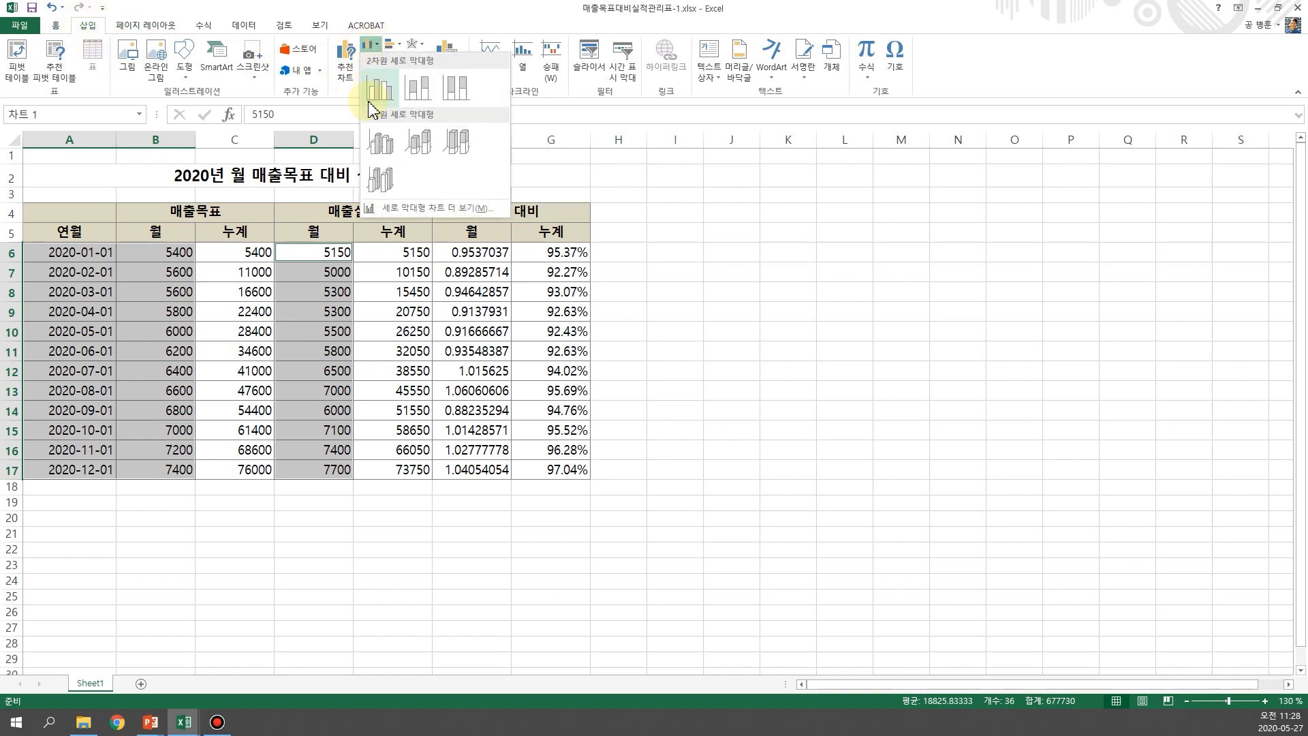
{"action": "left_click", "coordinate": [376, 91]}
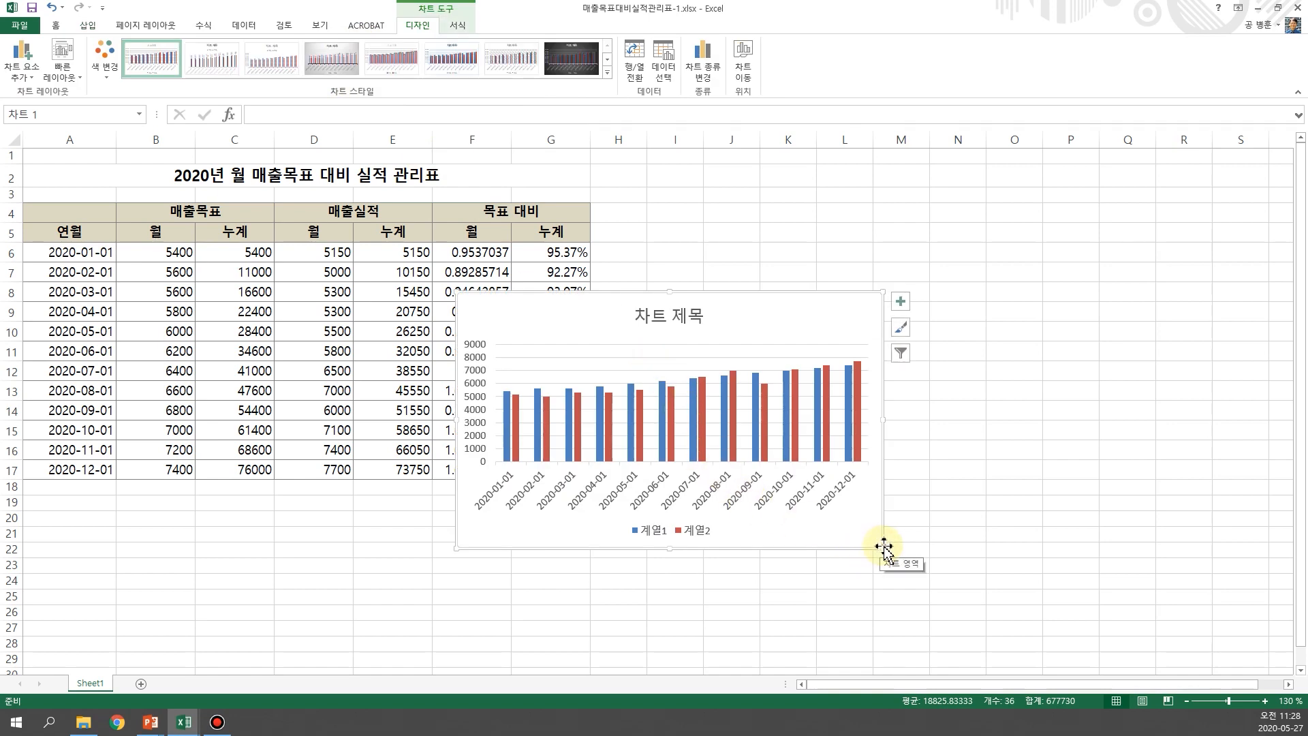
{"action": "left_click_drag", "start_coordinate": [883, 547], "coordinate": [975, 564]}
- Copy the text 2020년 월 매출목표 대비 실적 from the table title in A2
{"action": "double_click", "coordinate": [229, 178]}
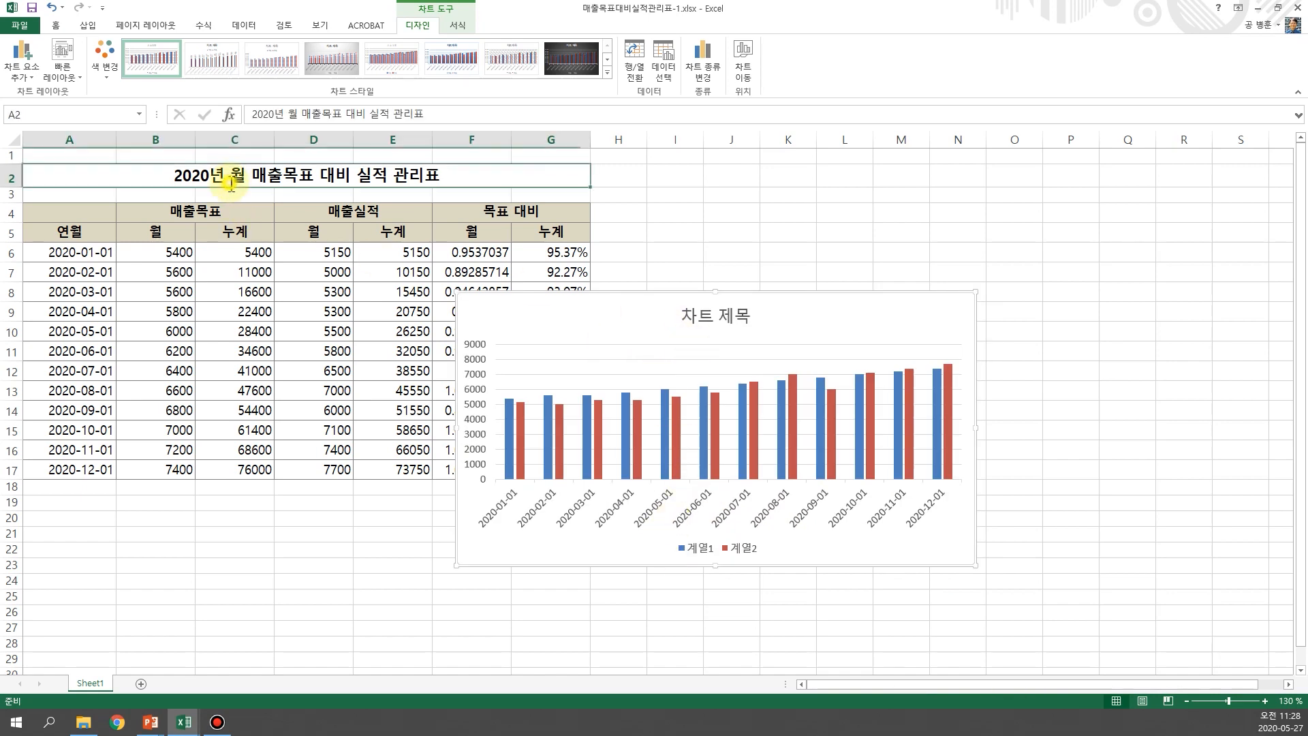
{"action": "left_click_drag", "start_coordinate": [174, 176], "coordinate": [427, 177]}
{"action": "left_click_drag", "start_coordinate": [141, 183], "coordinate": [388, 174]}
{"action": "key", "text": "ctrl+c"}
- Replace the chart title with the copied text and add 차트, making it 2020년 월 매출목표 대비 실적 차트
{"action": "double_click", "coordinate": [689, 319]}
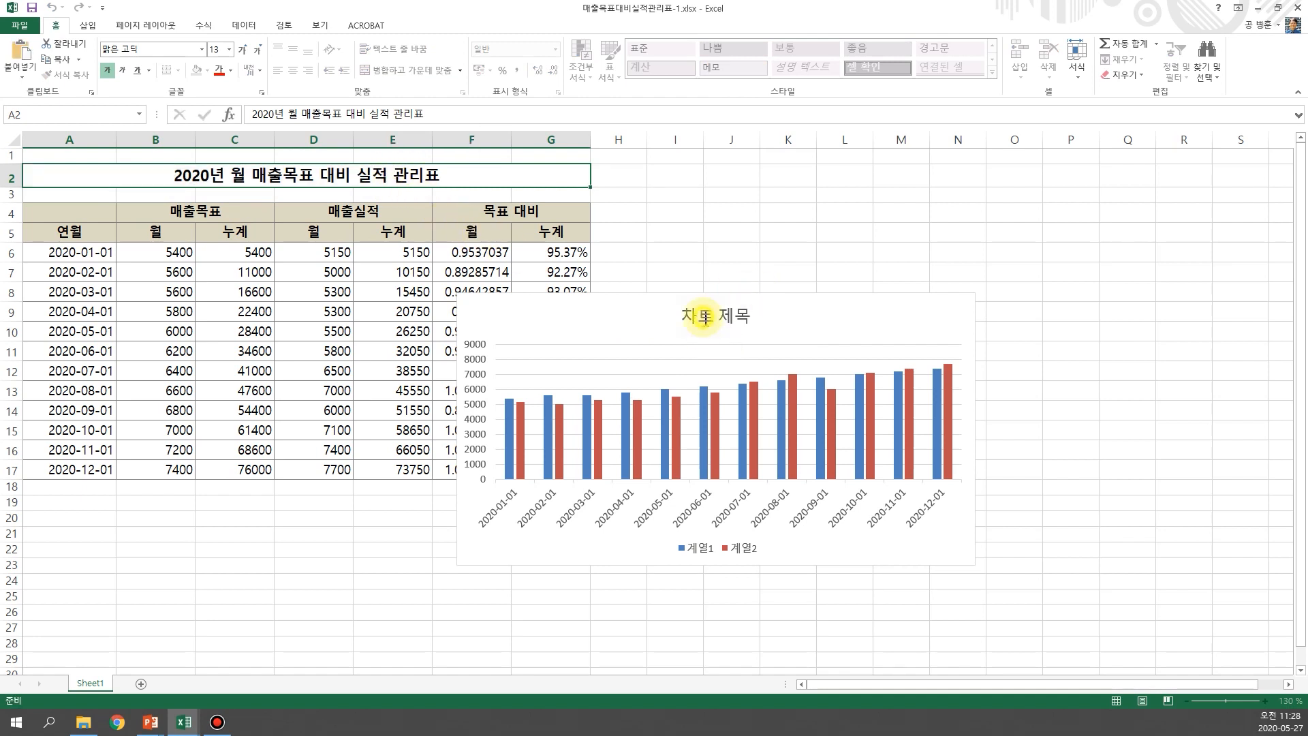
{"action": "left_click", "coordinate": [690, 318]}
{"action": "left_click_drag", "start_coordinate": [683, 318], "coordinate": [753, 318]}
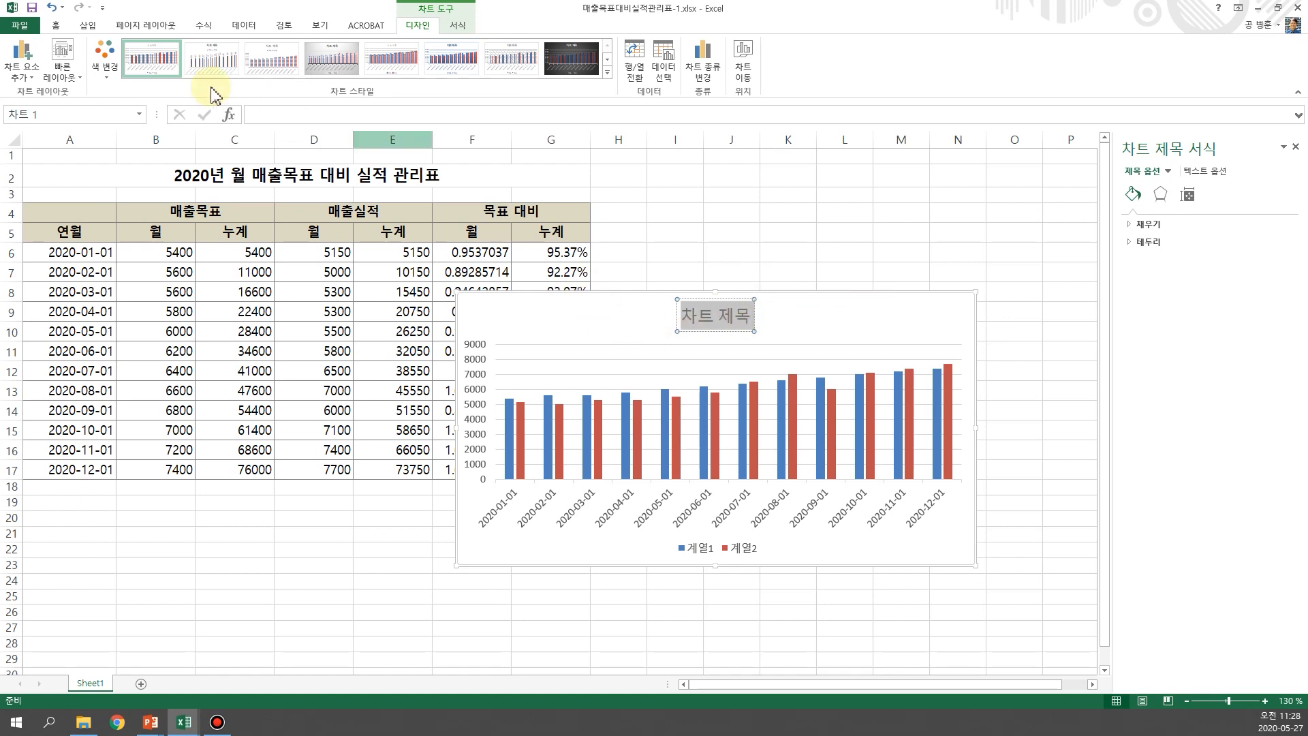
{"action": "left_click", "coordinate": [60, 27]}
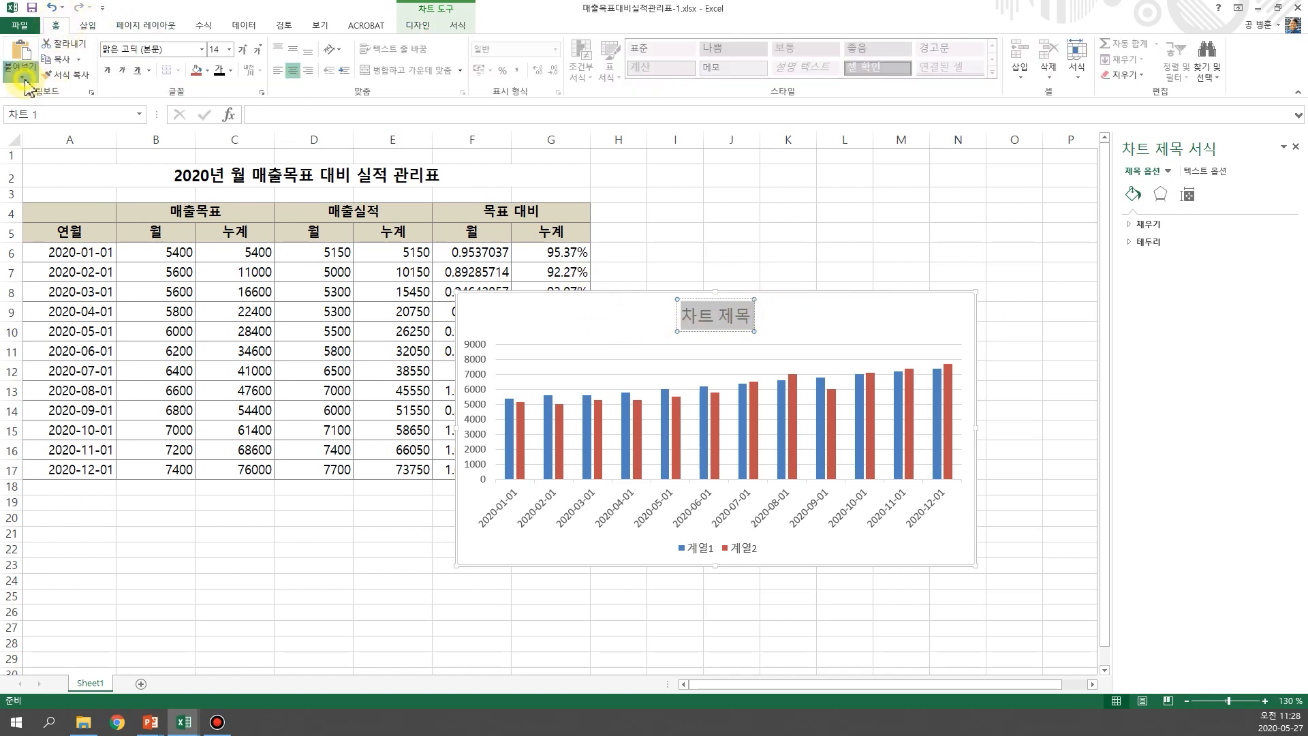
{"action": "left_click", "coordinate": [21, 76]}
{"action": "left_click", "coordinate": [15, 122]}
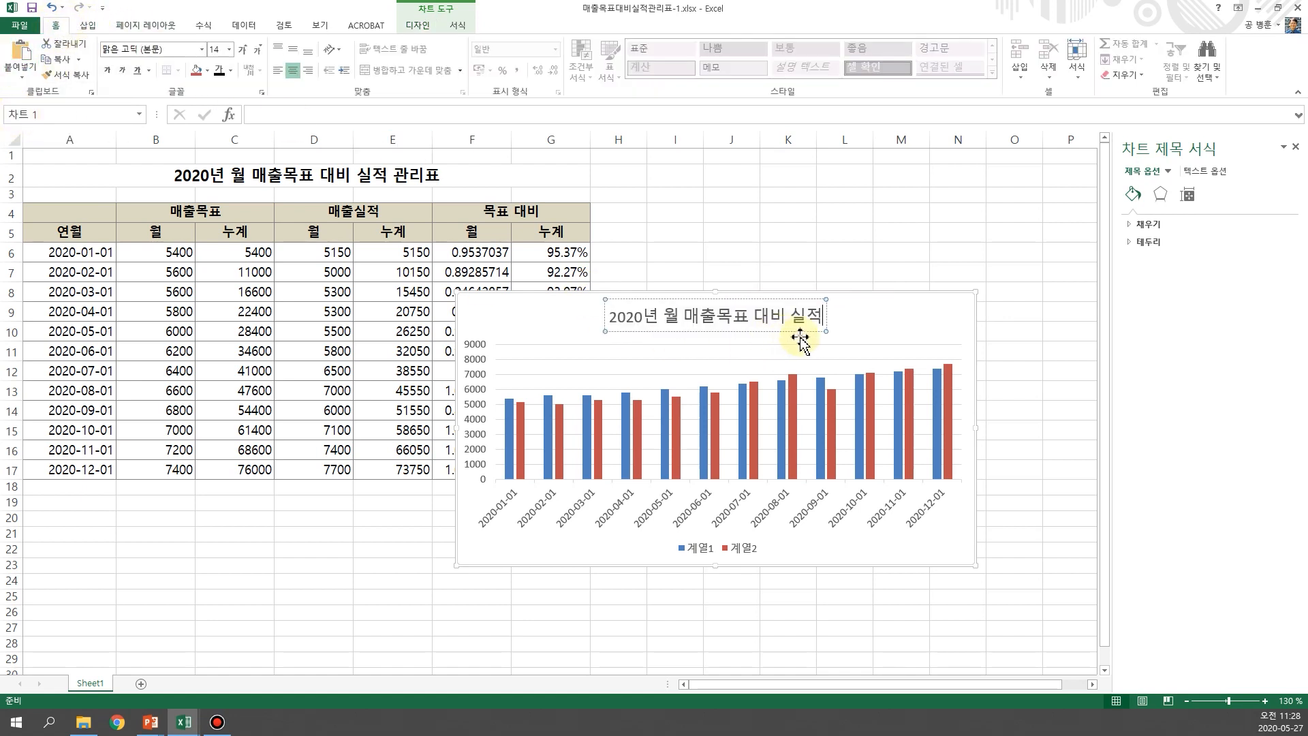
{"action": "type", "text": "차"}
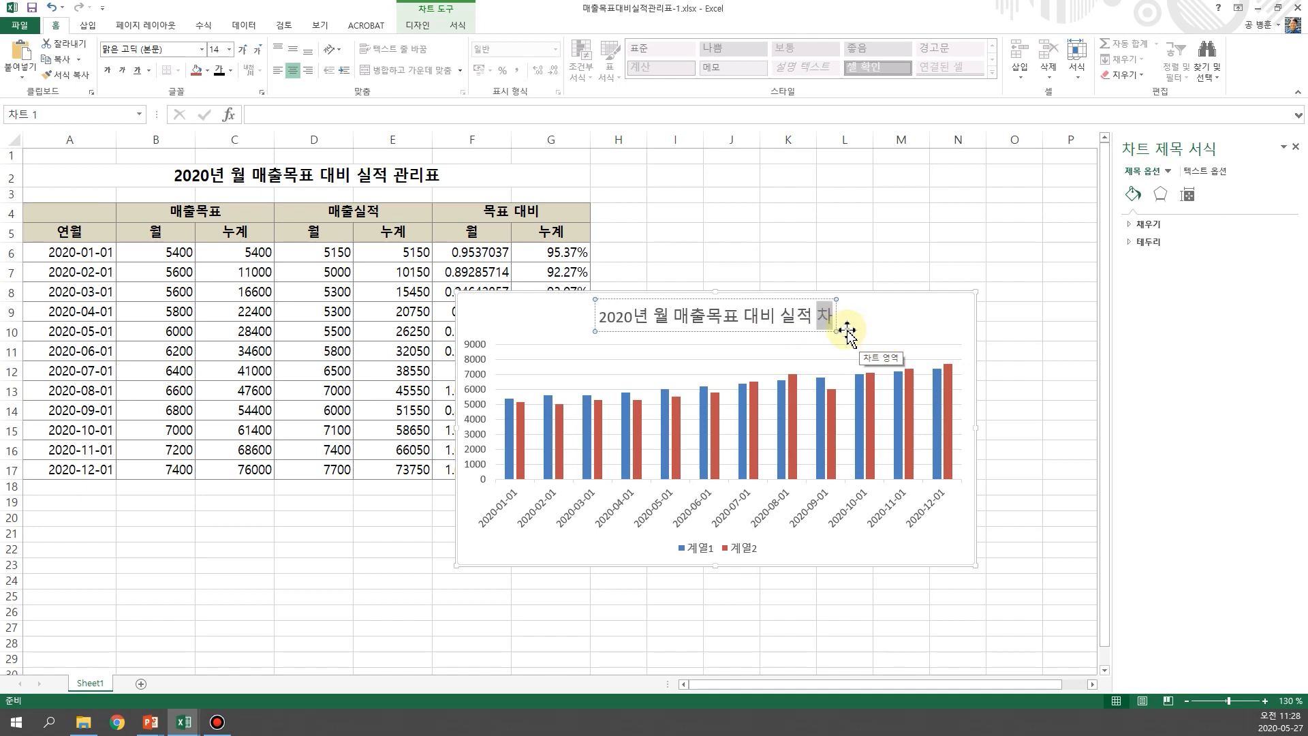
{"action": "type", "text": "트"}
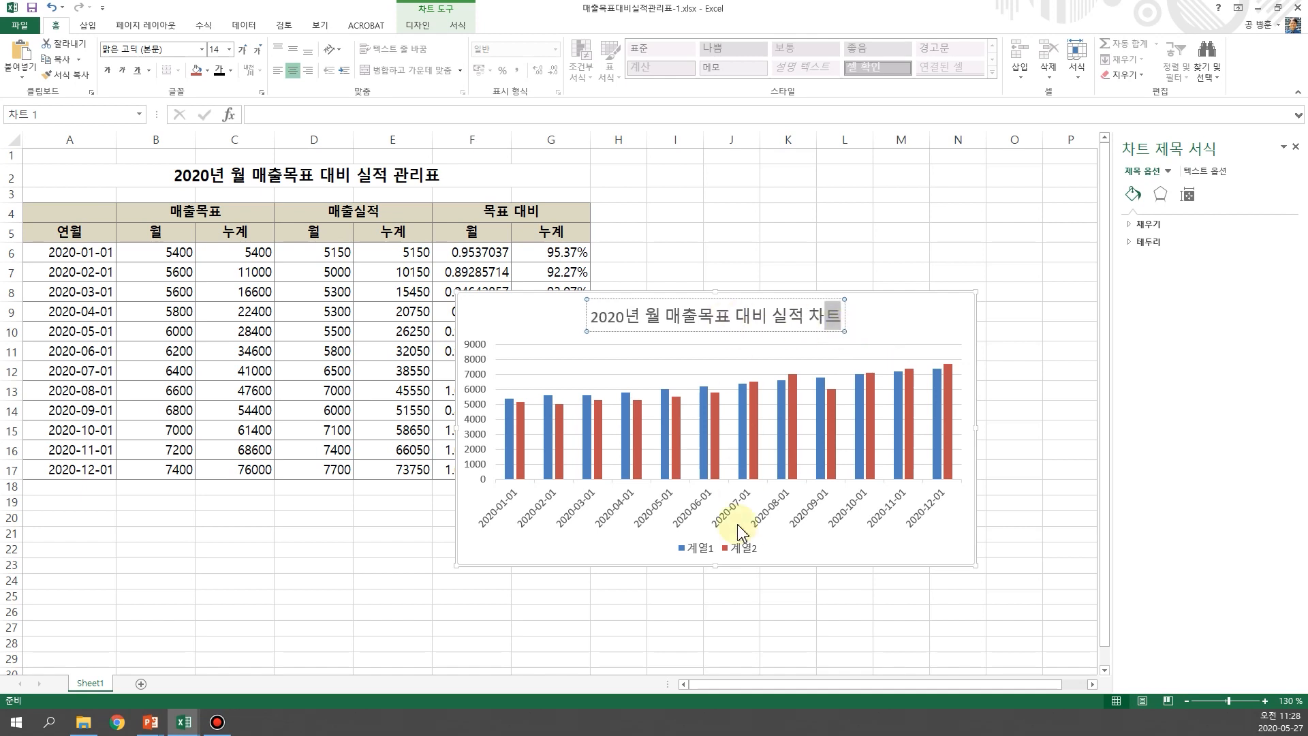
{"action": "left_click", "coordinate": [792, 568]}
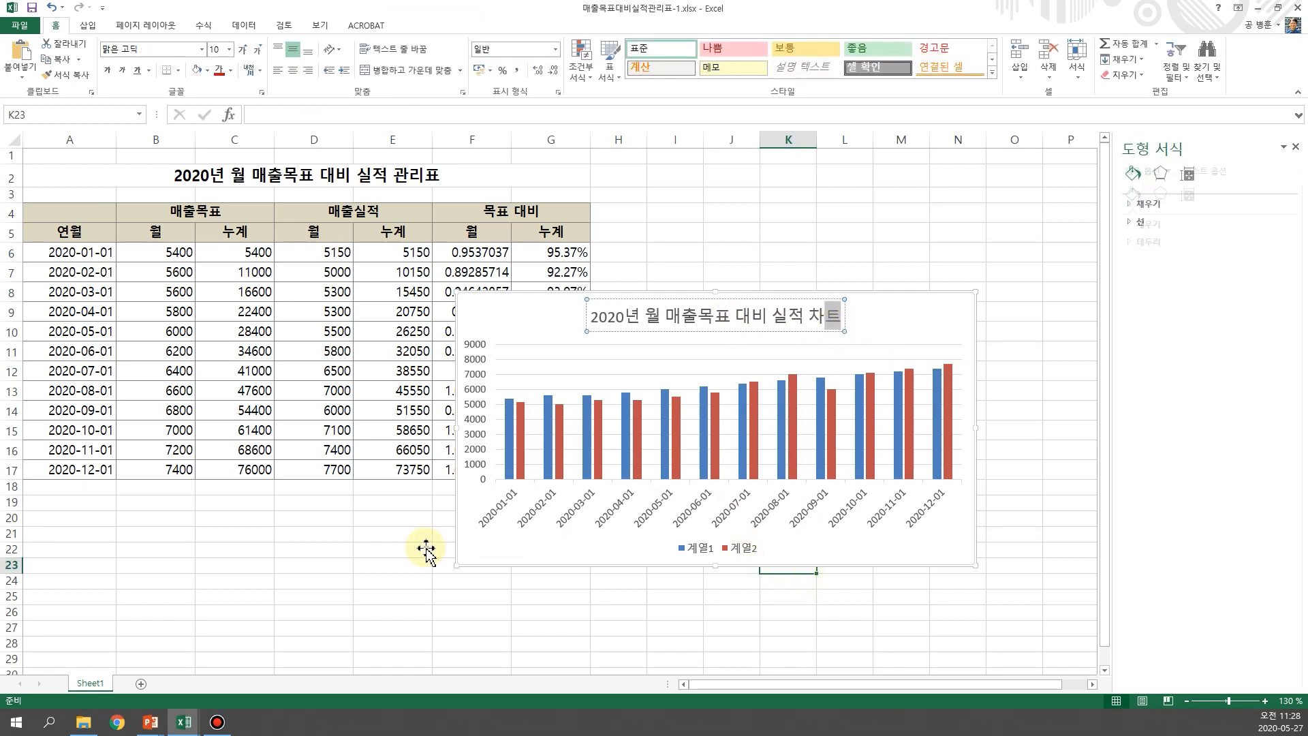
- Open the formatting settings of the chart's horizontal date axis and examine its text box and axis options
{"action": "left_click", "coordinate": [505, 515]}
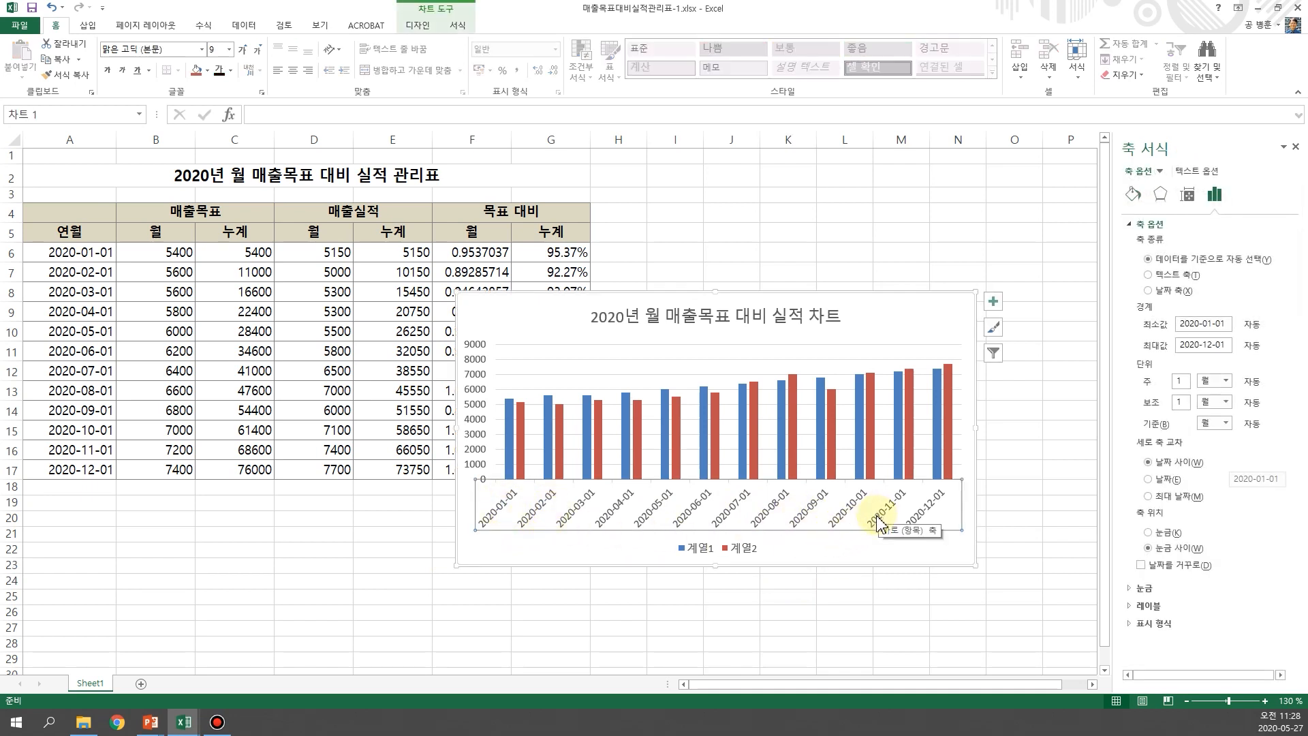
{"action": "left_click", "coordinate": [1188, 171]}
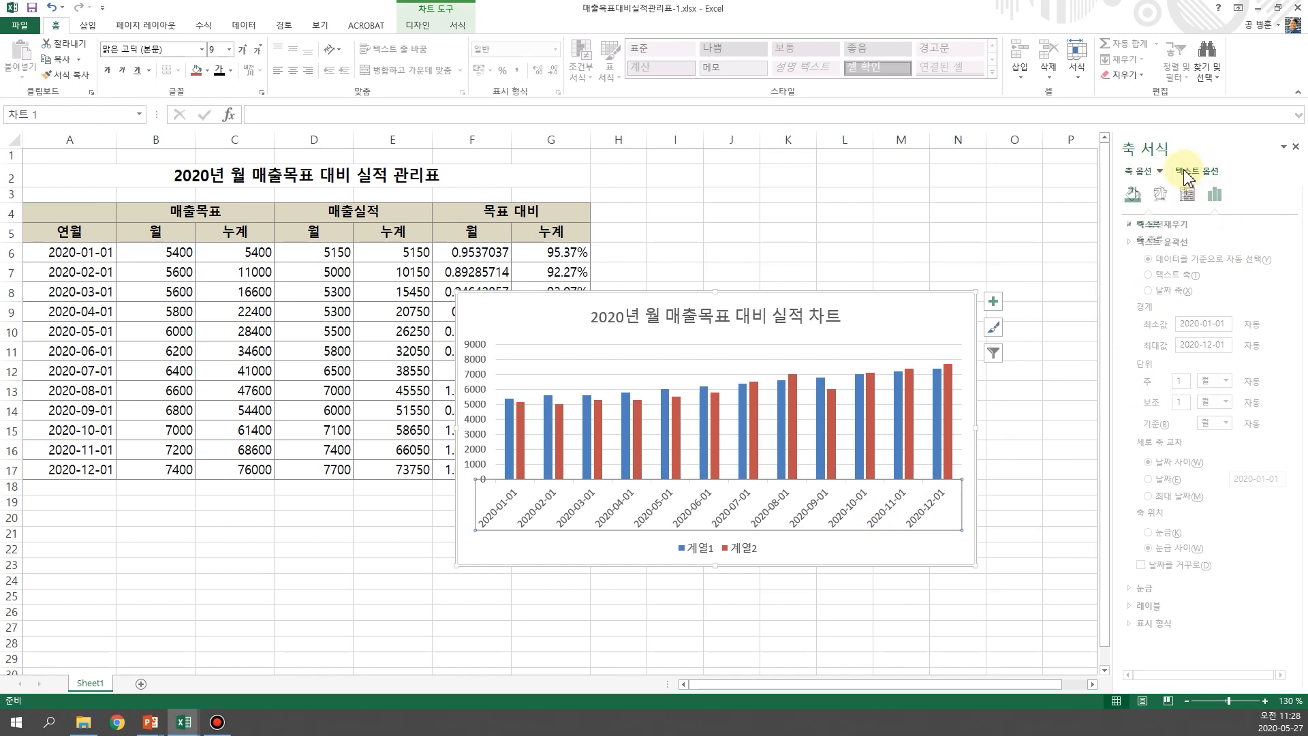
{"action": "left_click", "coordinate": [1186, 195]}
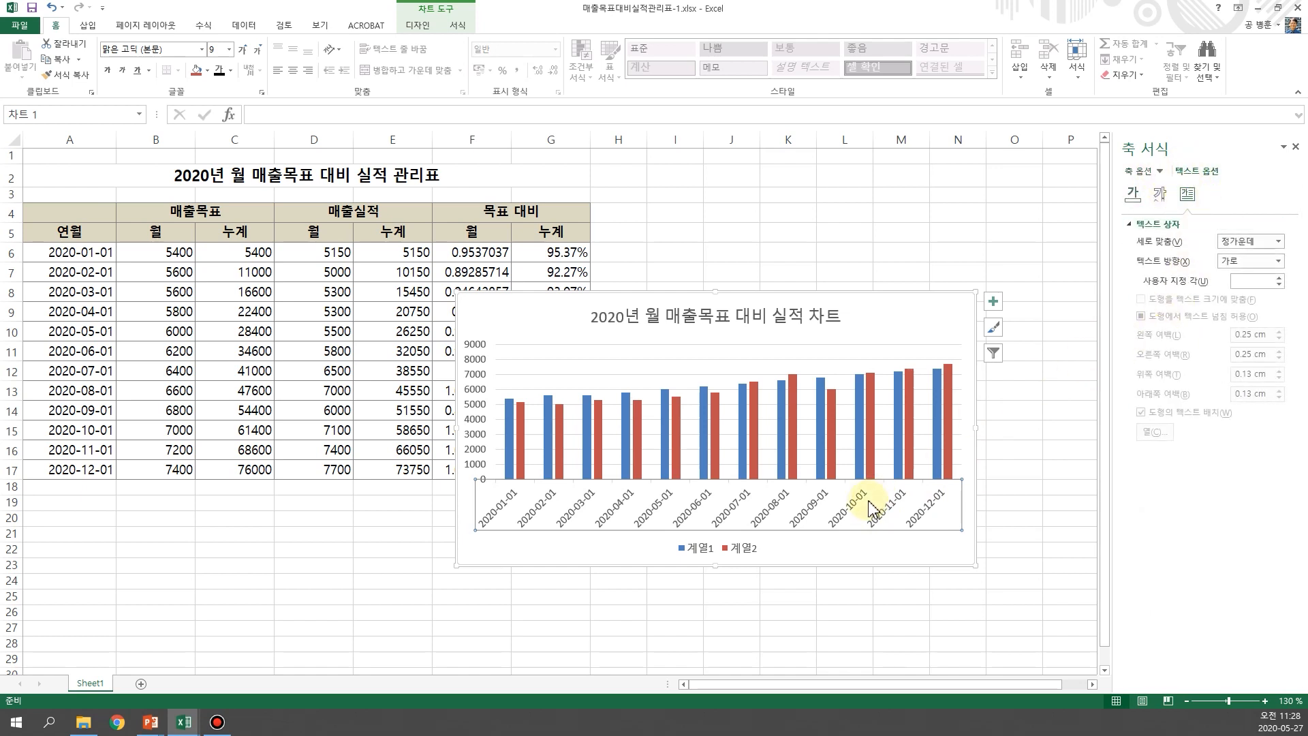
{"action": "left_click", "coordinate": [1160, 172]}
{"action": "left_click", "coordinate": [1160, 171]}
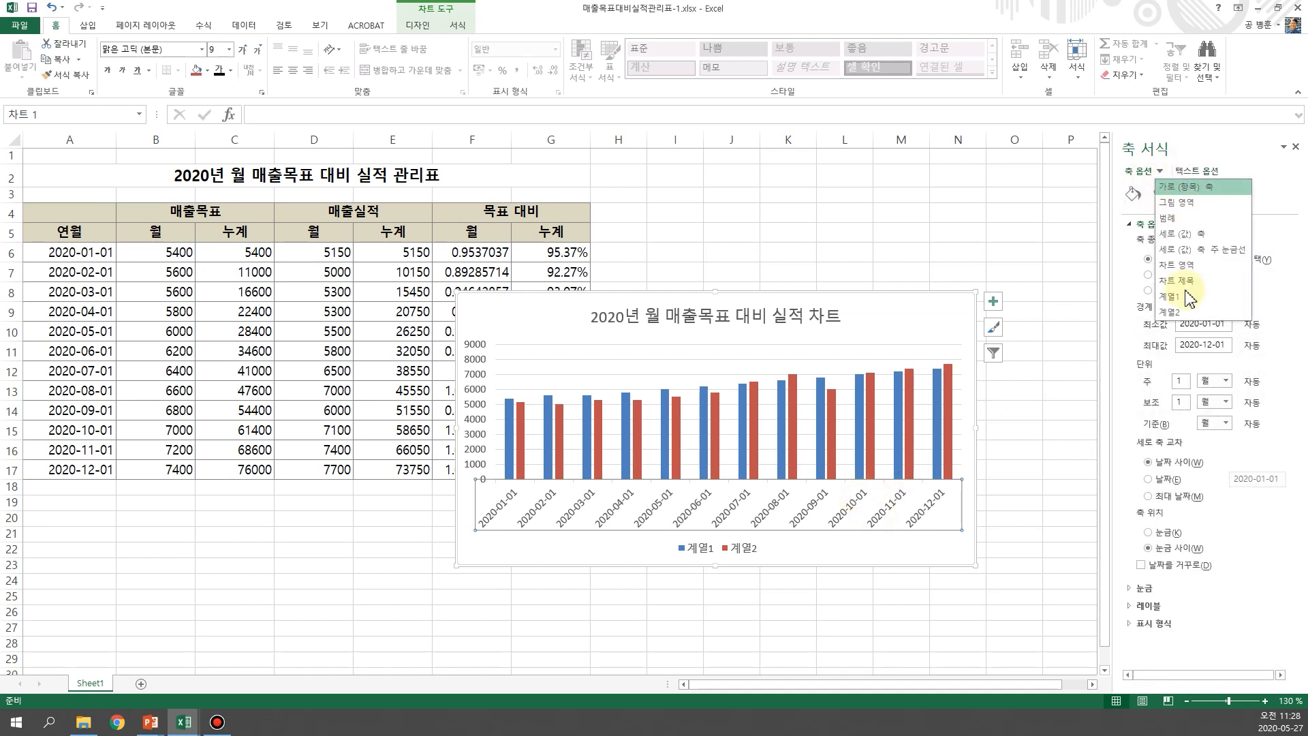
{"action": "left_click", "coordinate": [1137, 281]}
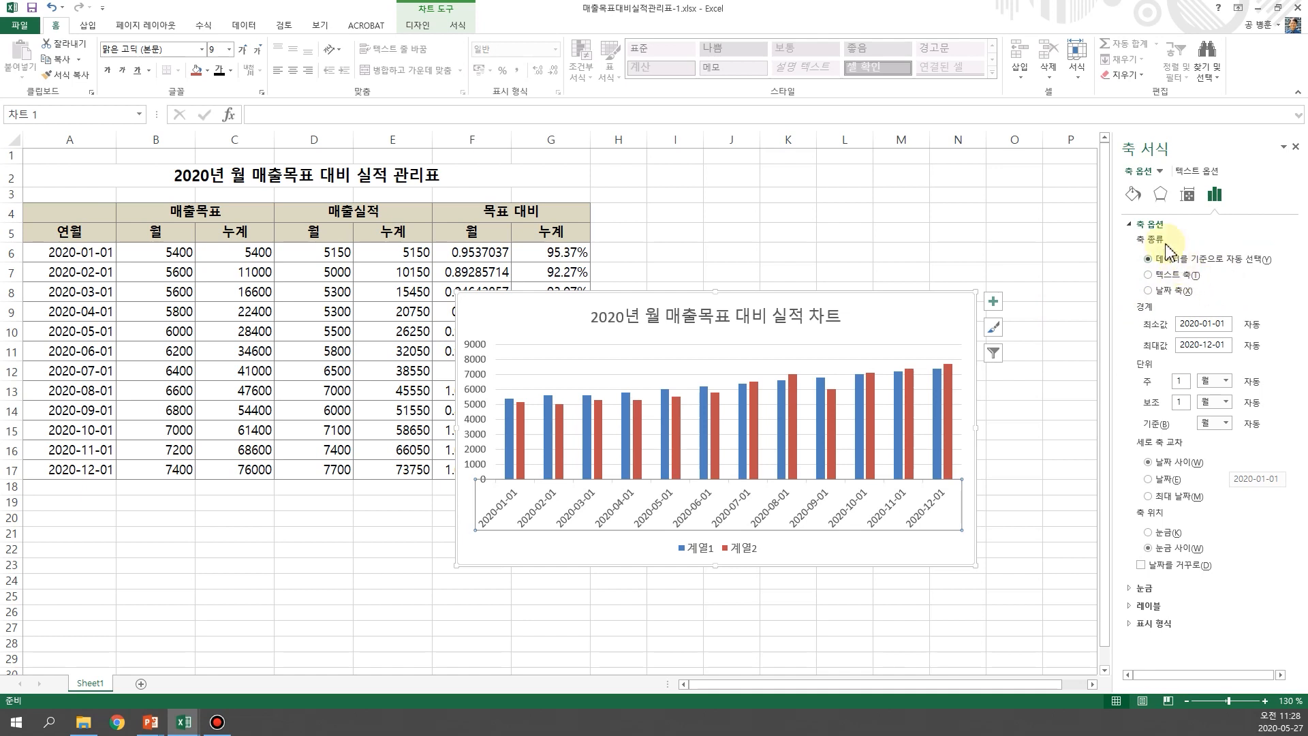
{"action": "left_click", "coordinate": [1136, 225]}
{"action": "left_click", "coordinate": [1136, 225]}
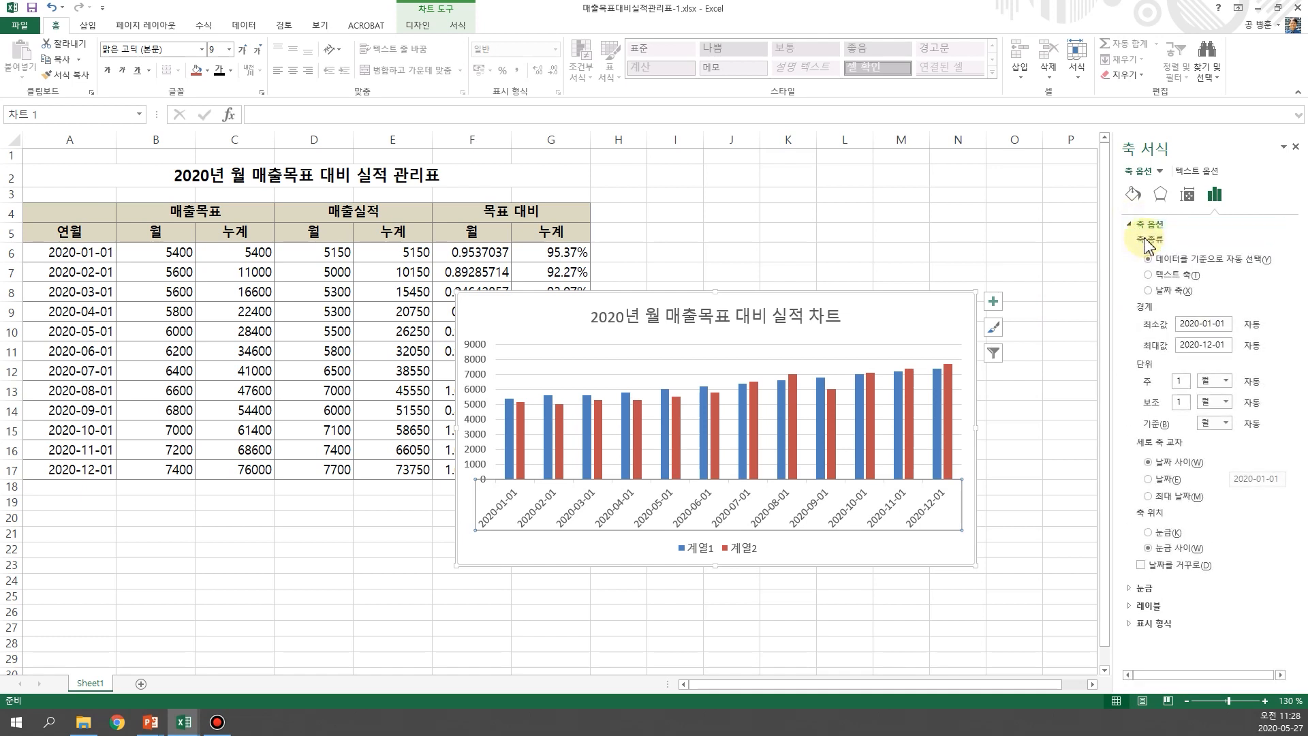
- Set the number format of the horizontal axis labels to the 2001년 3월 date type
{"action": "left_click", "coordinate": [1149, 605]}
{"action": "left_click", "coordinate": [1160, 646]}
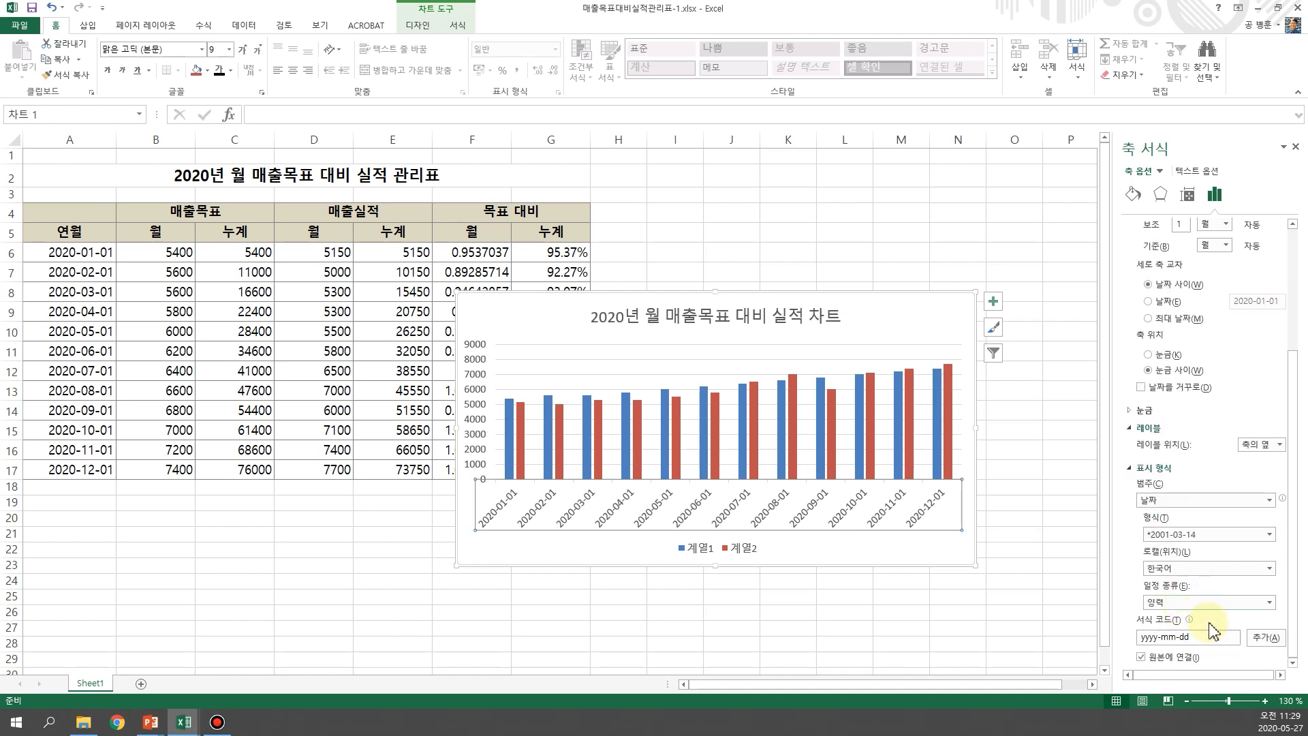
{"action": "left_click", "coordinate": [1270, 535]}
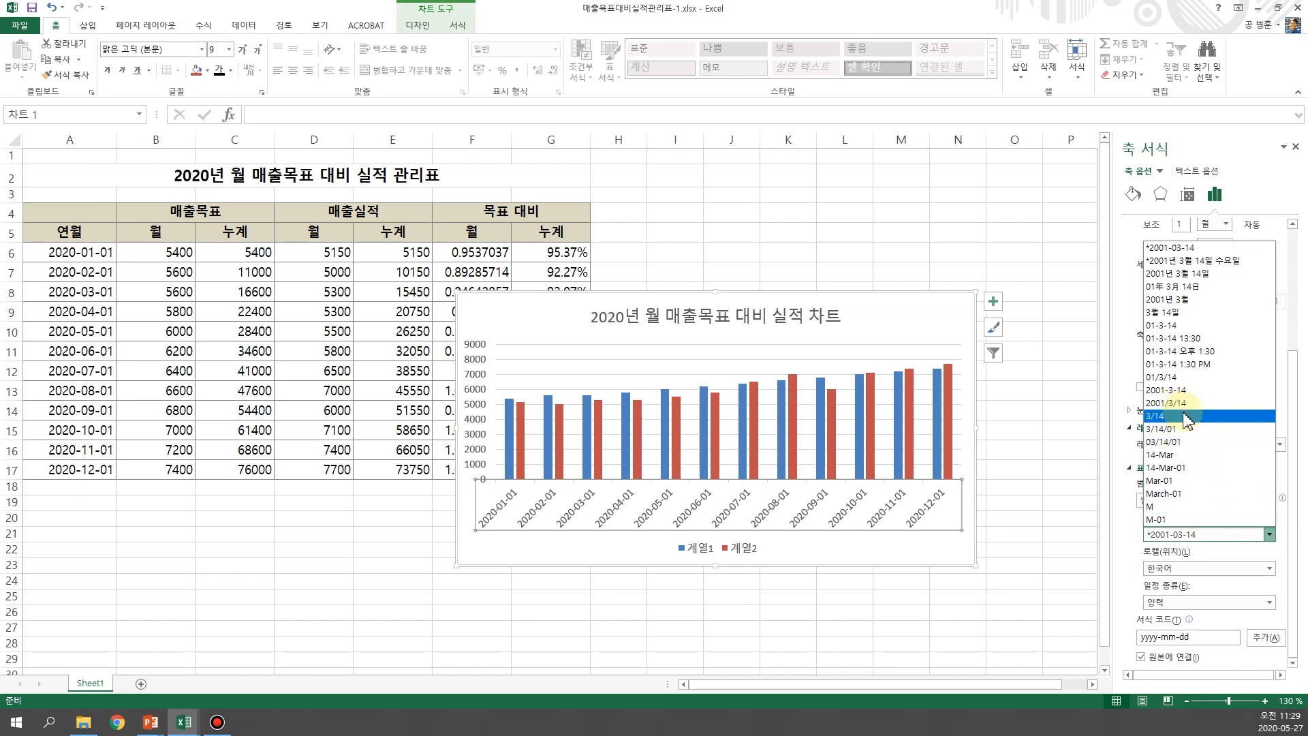
{"action": "left_click", "coordinate": [1178, 299]}
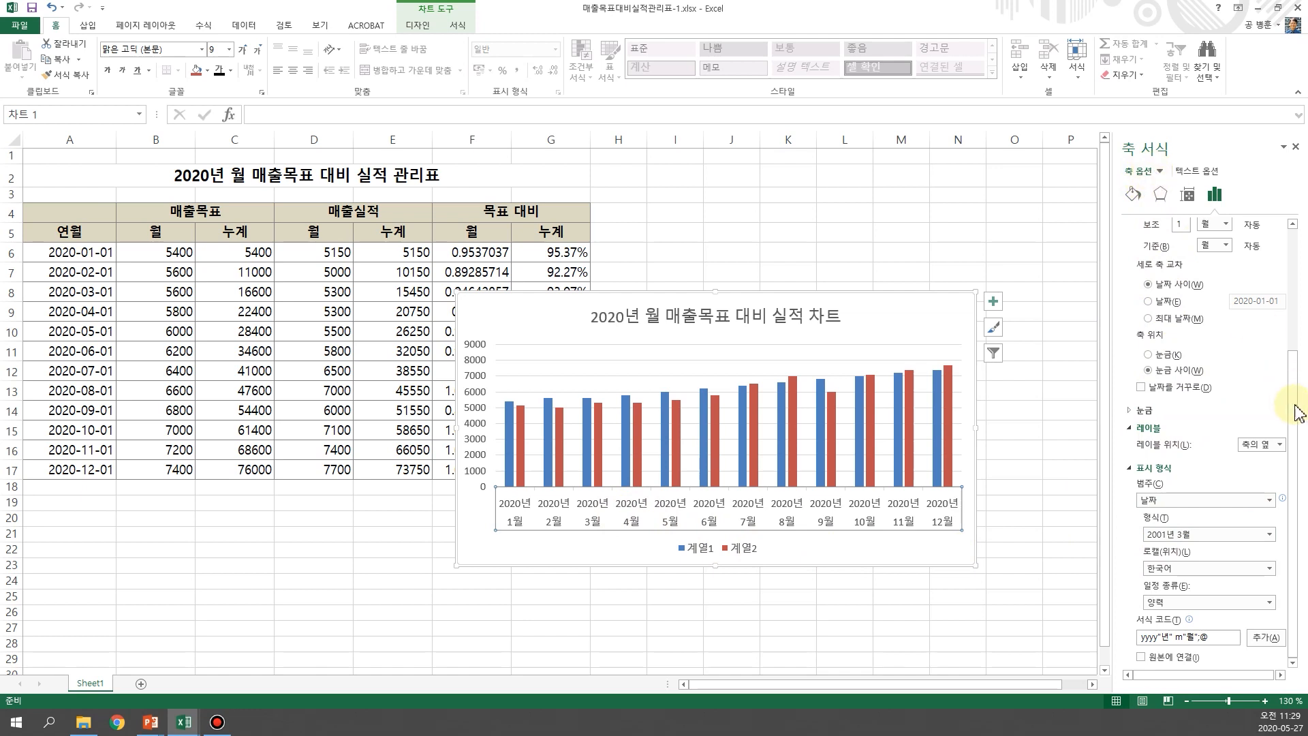
{"action": "left_click_drag", "start_coordinate": [1293, 368], "coordinate": [1294, 216]}
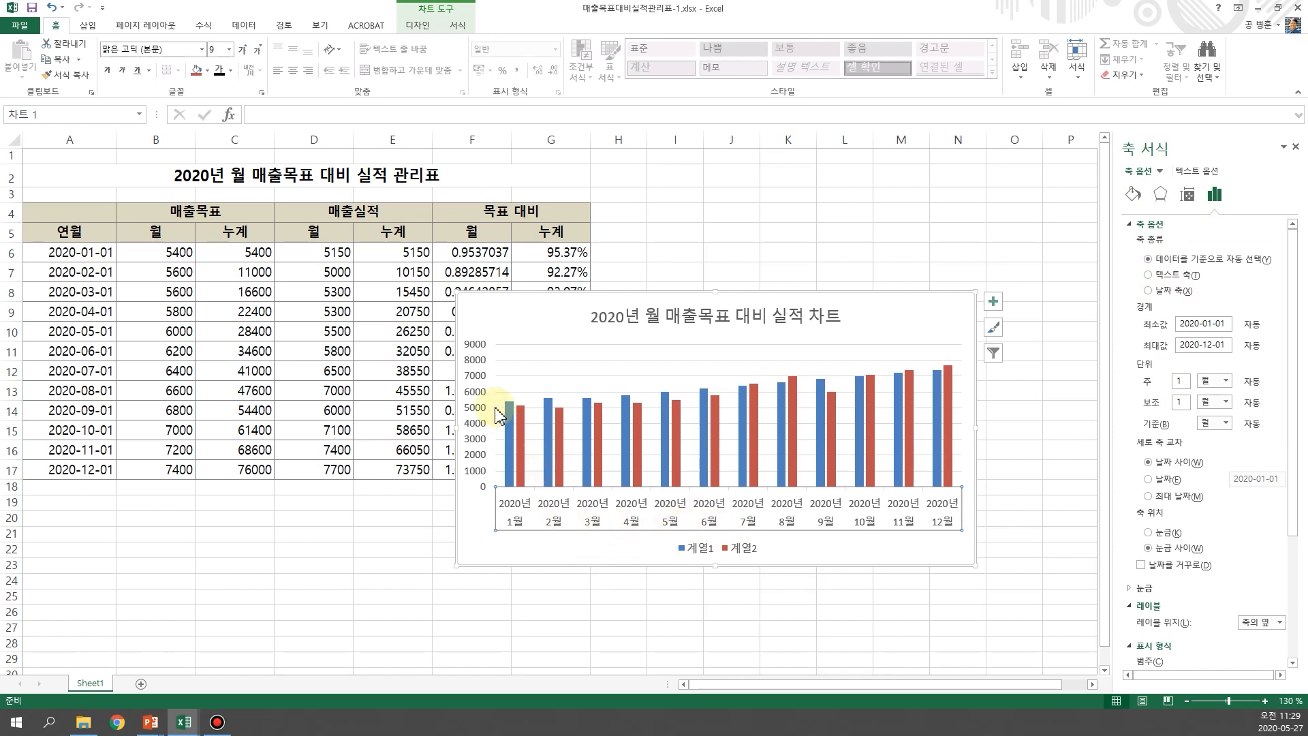
- Change the chart type of the 매출실적 series 계열2 to a line with markers (표식이 있는 꺾은선형)
{"action": "left_click", "coordinate": [523, 452]}
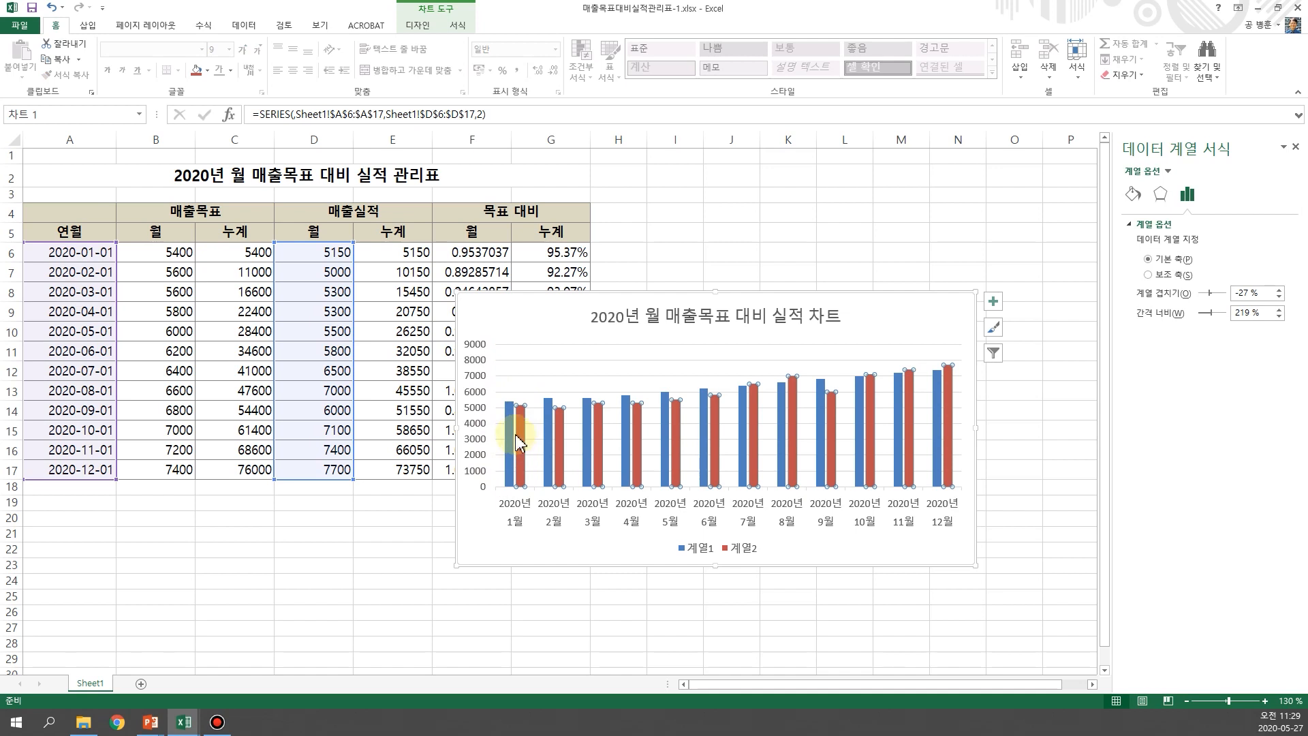
{"action": "left_click", "coordinate": [510, 443]}
{"action": "left_click", "coordinate": [519, 445]}
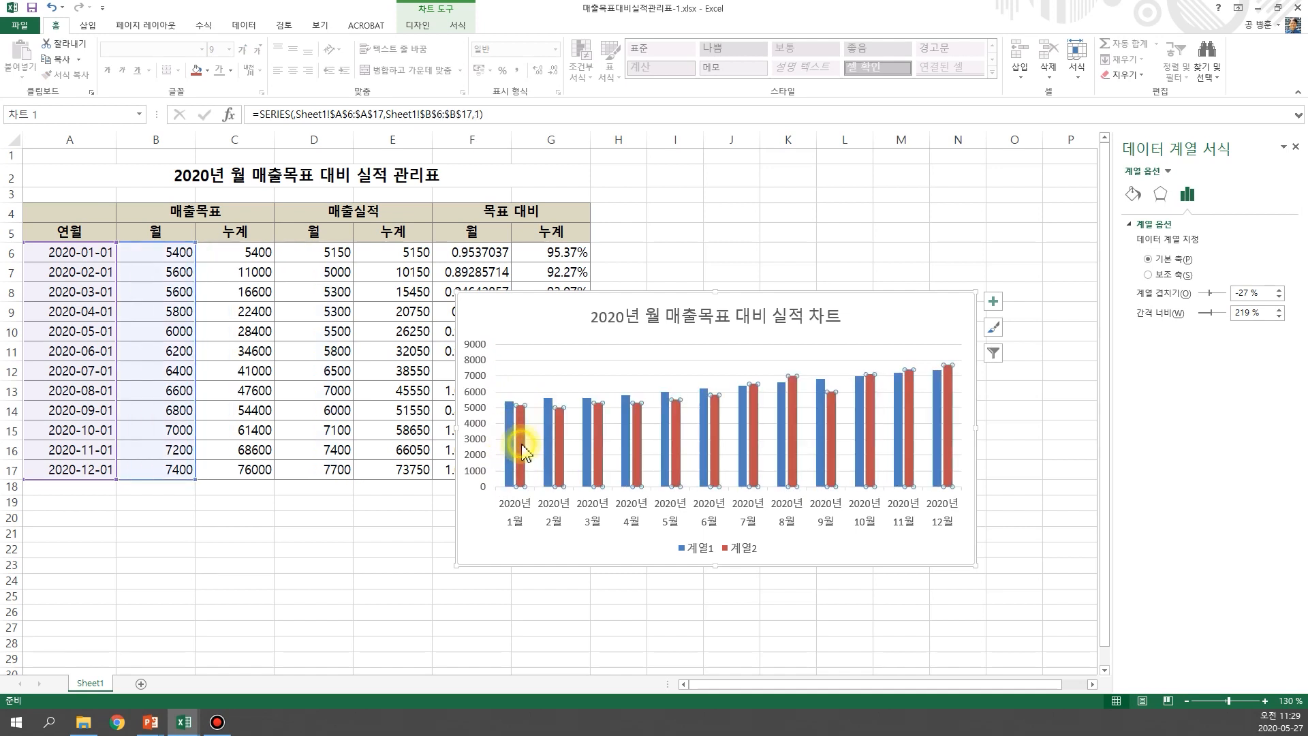
{"action": "right_click", "coordinate": [523, 451]}
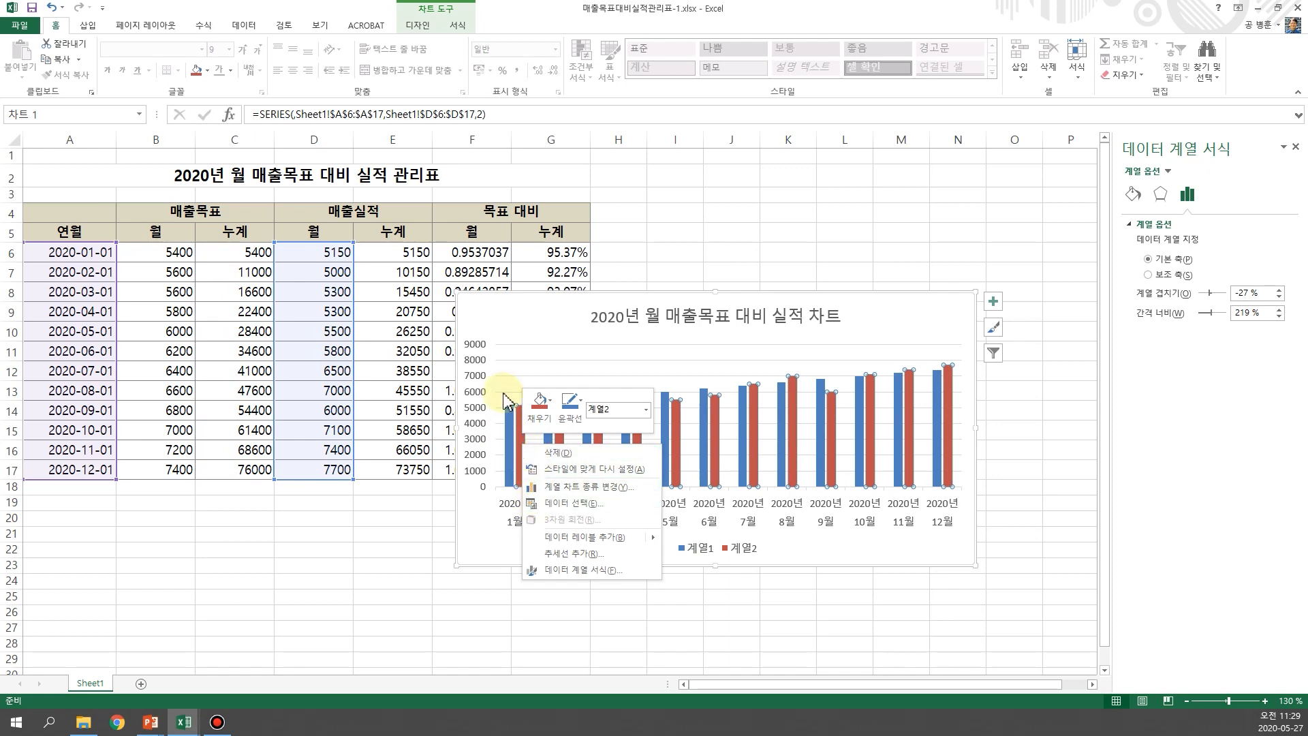
{"action": "left_click", "coordinate": [609, 496]}
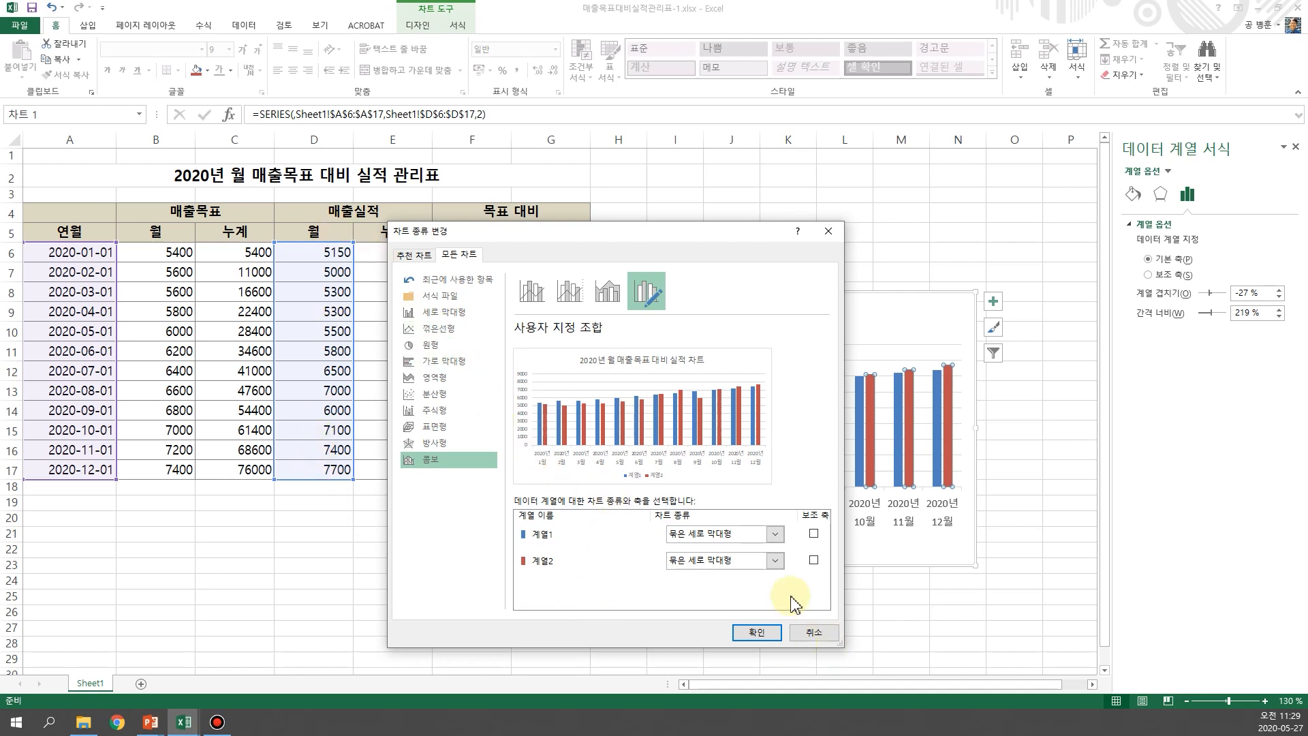
{"action": "left_click", "coordinate": [775, 560]}
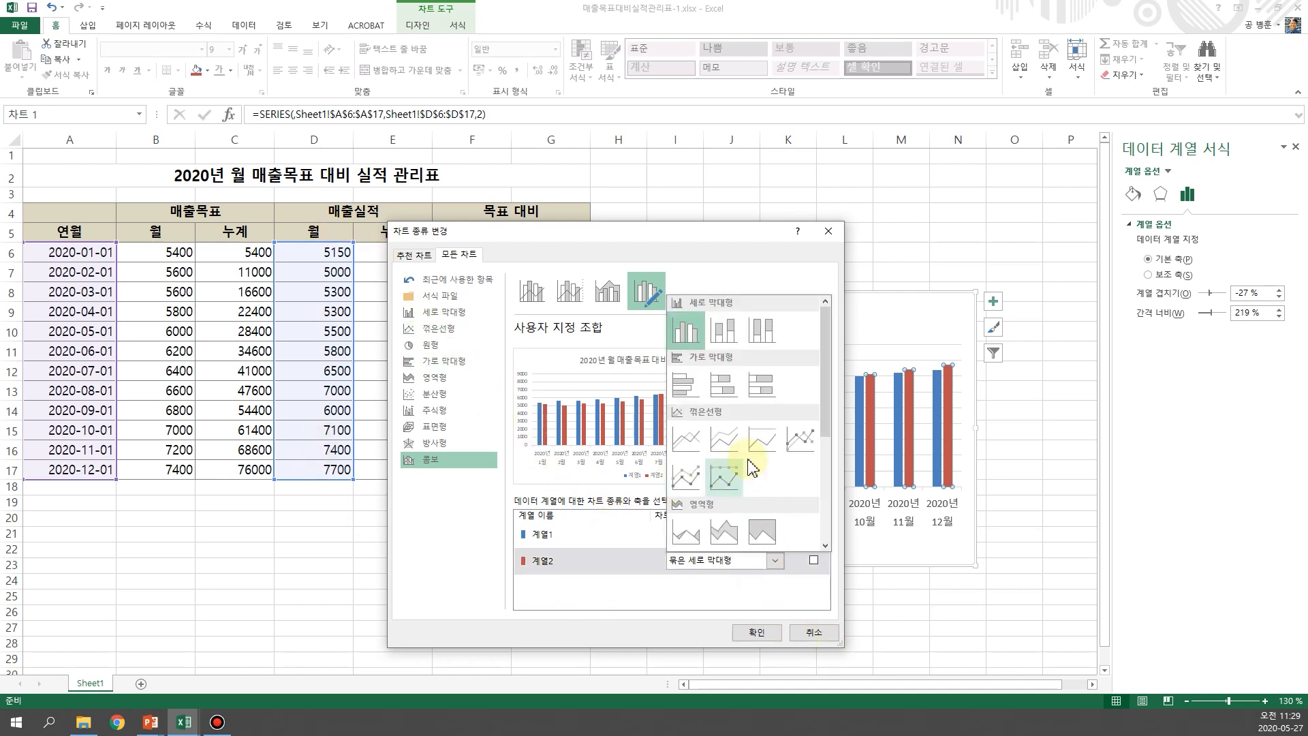
{"action": "left_click", "coordinate": [797, 436]}
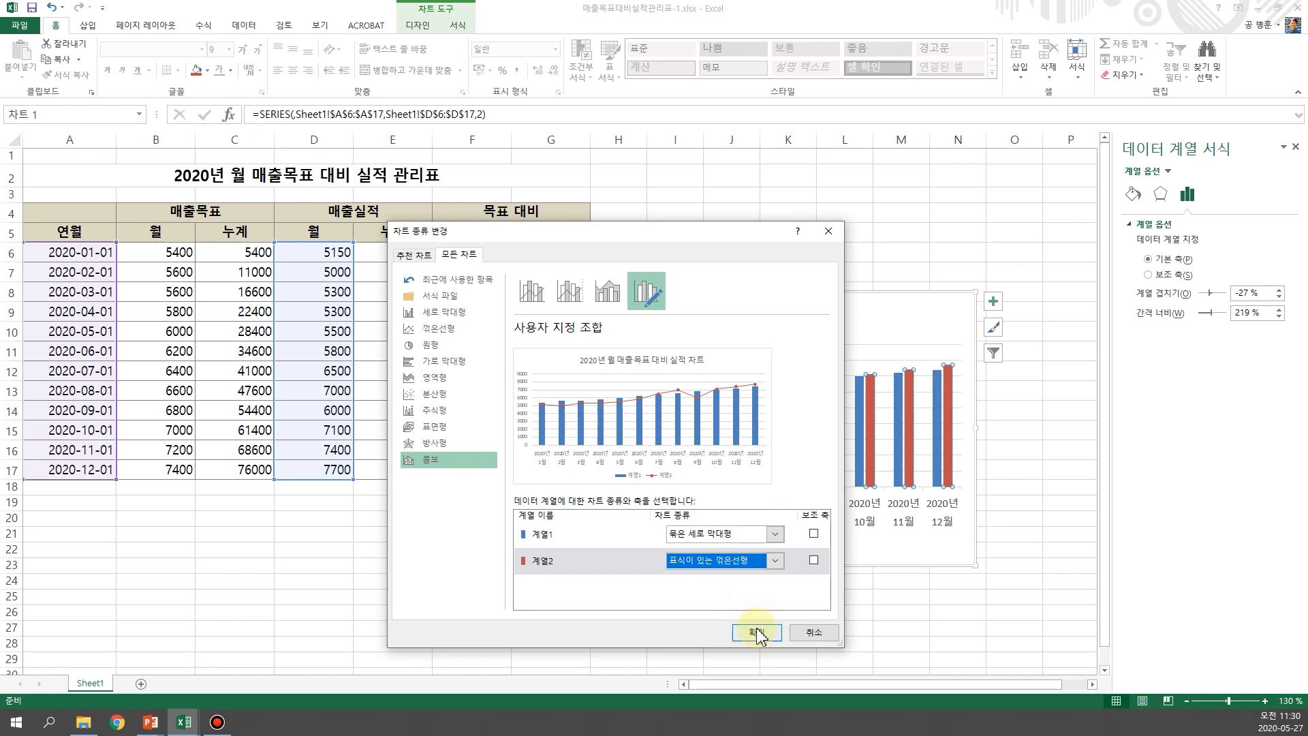
{"action": "left_click", "coordinate": [756, 633]}
{"action": "left_click", "coordinate": [696, 397]}
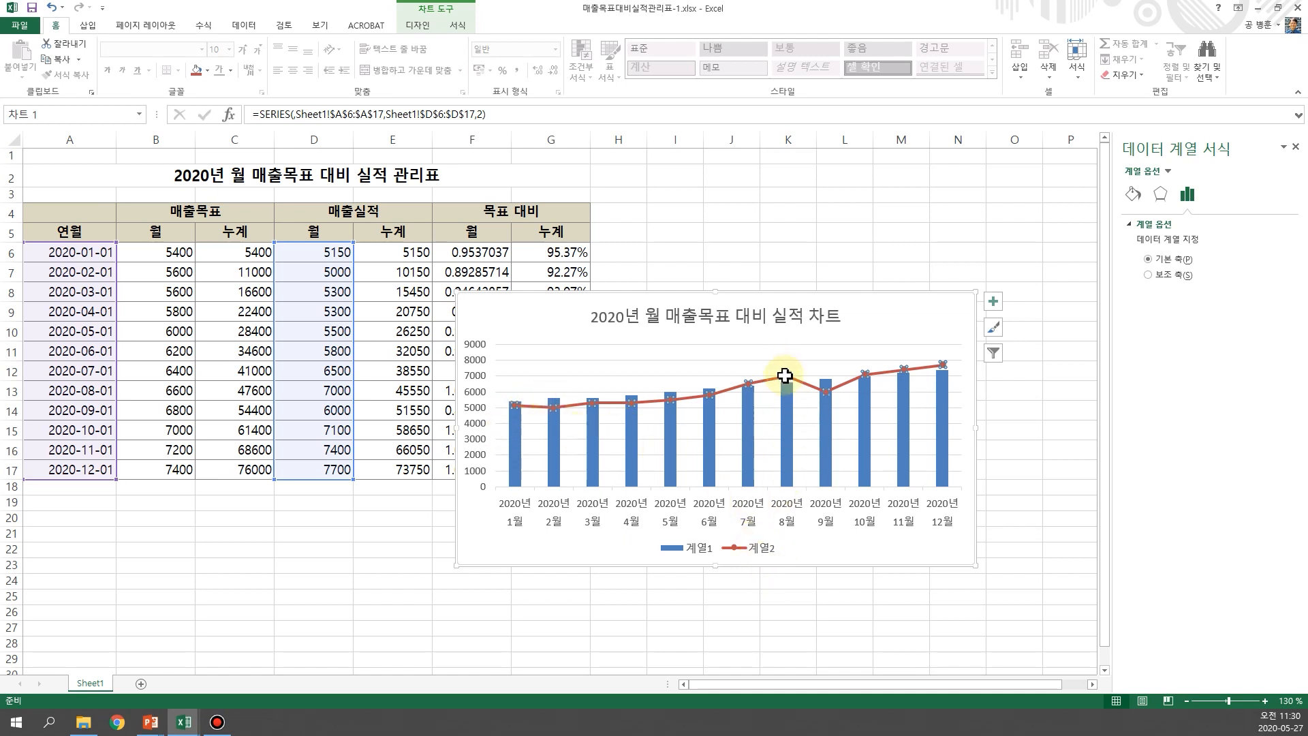
{"action": "left_click", "coordinate": [305, 538]}
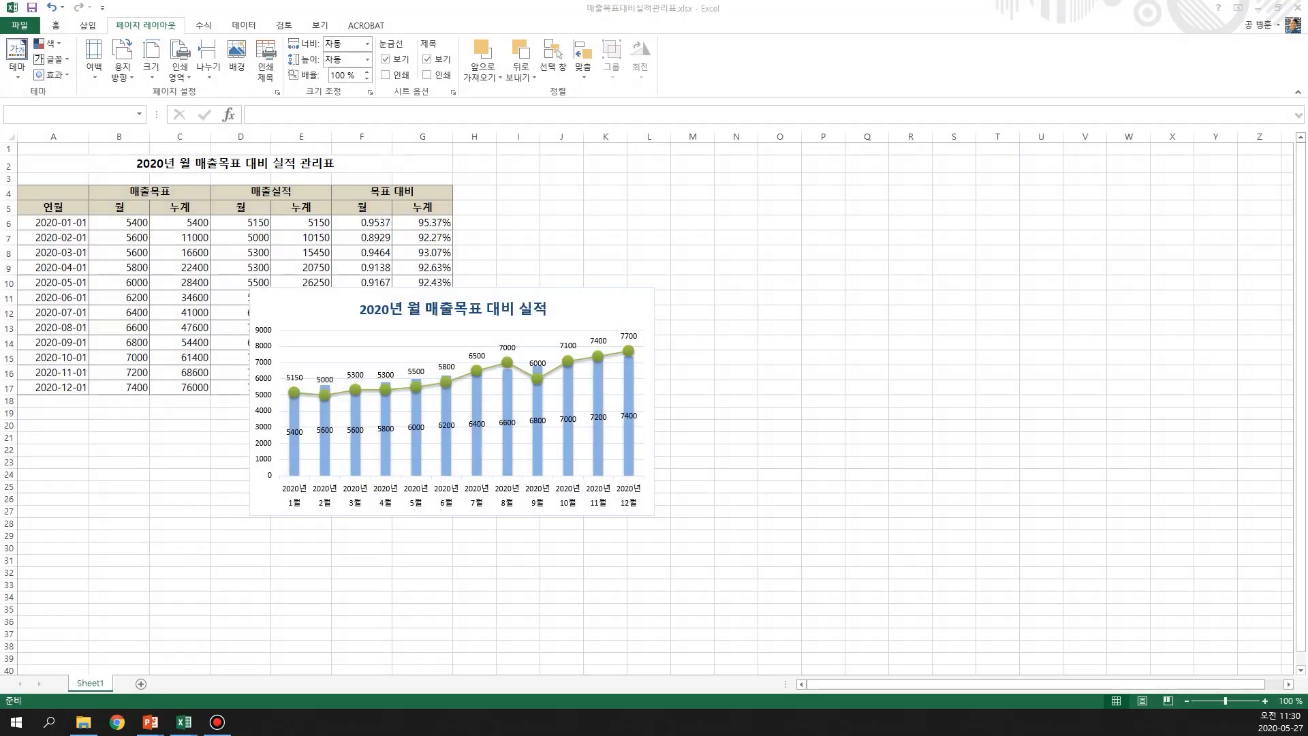
- Open the Excel options and examine the general settings for the interface and new workbooks
{"action": "left_click", "coordinate": [229, 511]}
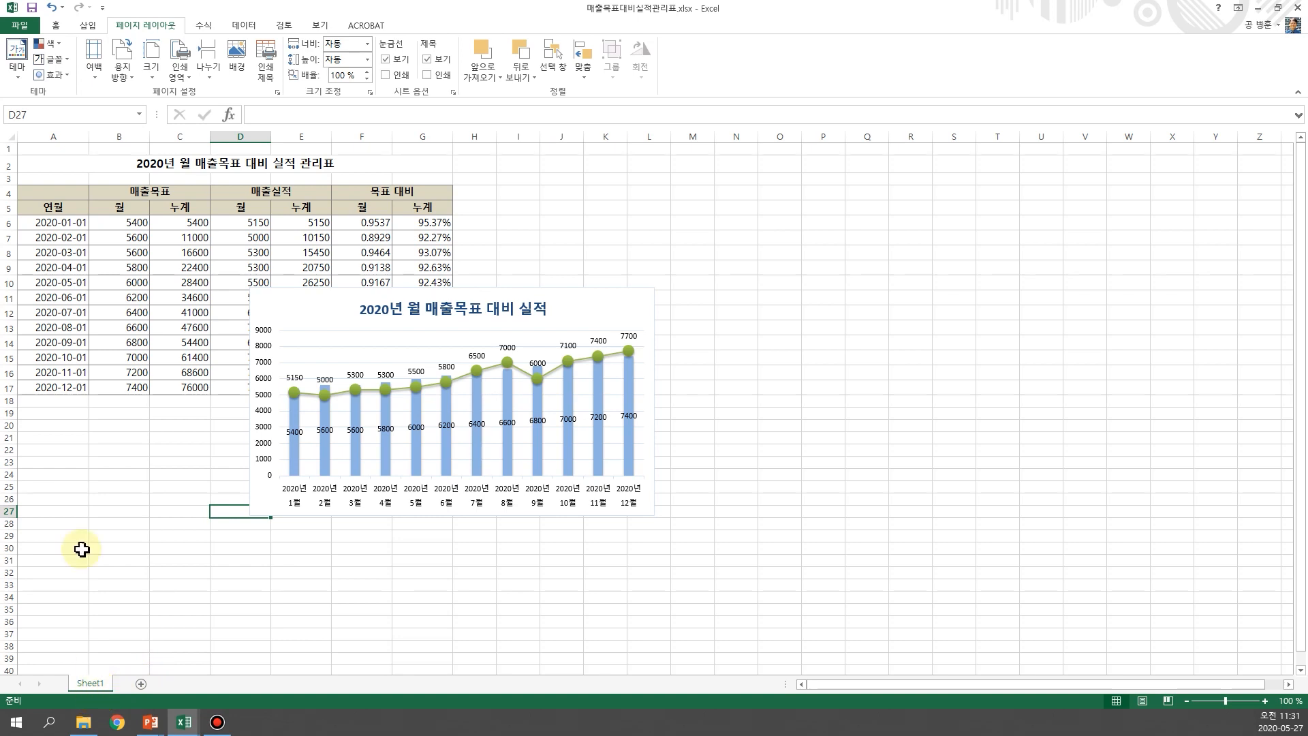
{"action": "left_click", "coordinate": [19, 26]}
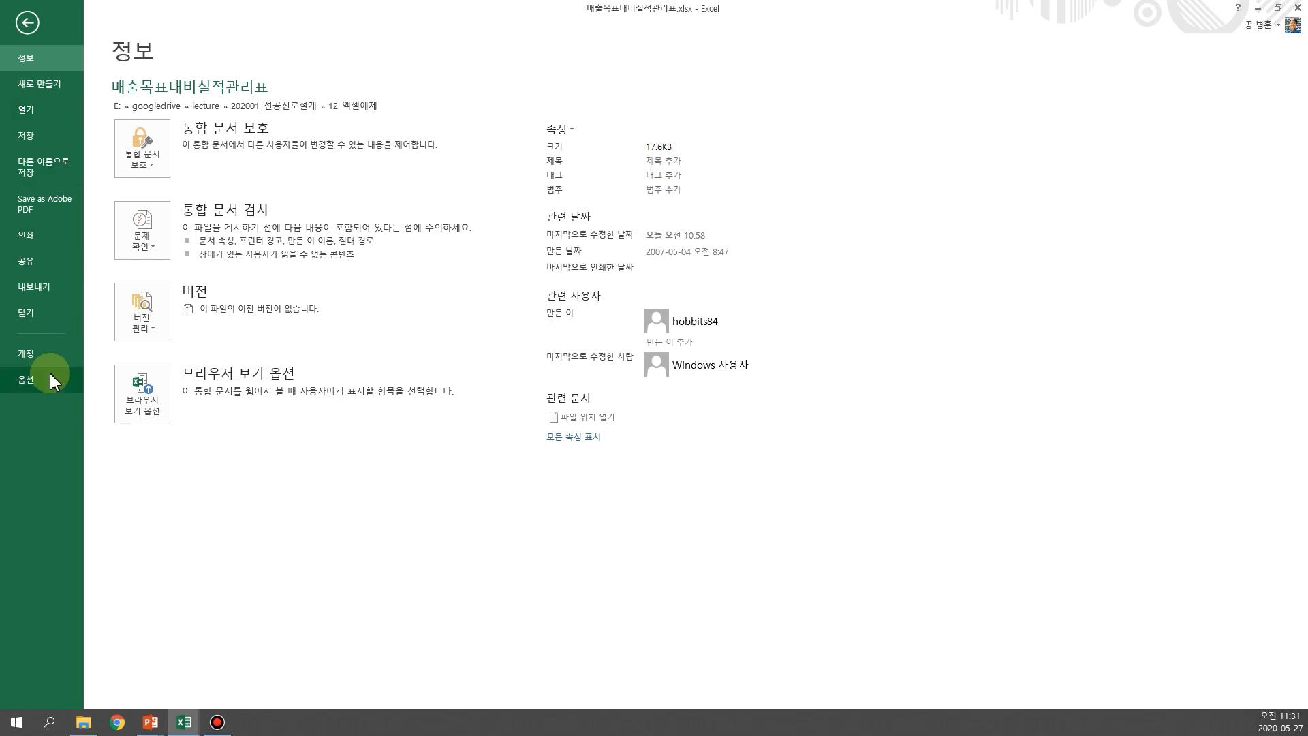
{"action": "left_click", "coordinate": [27, 380]}
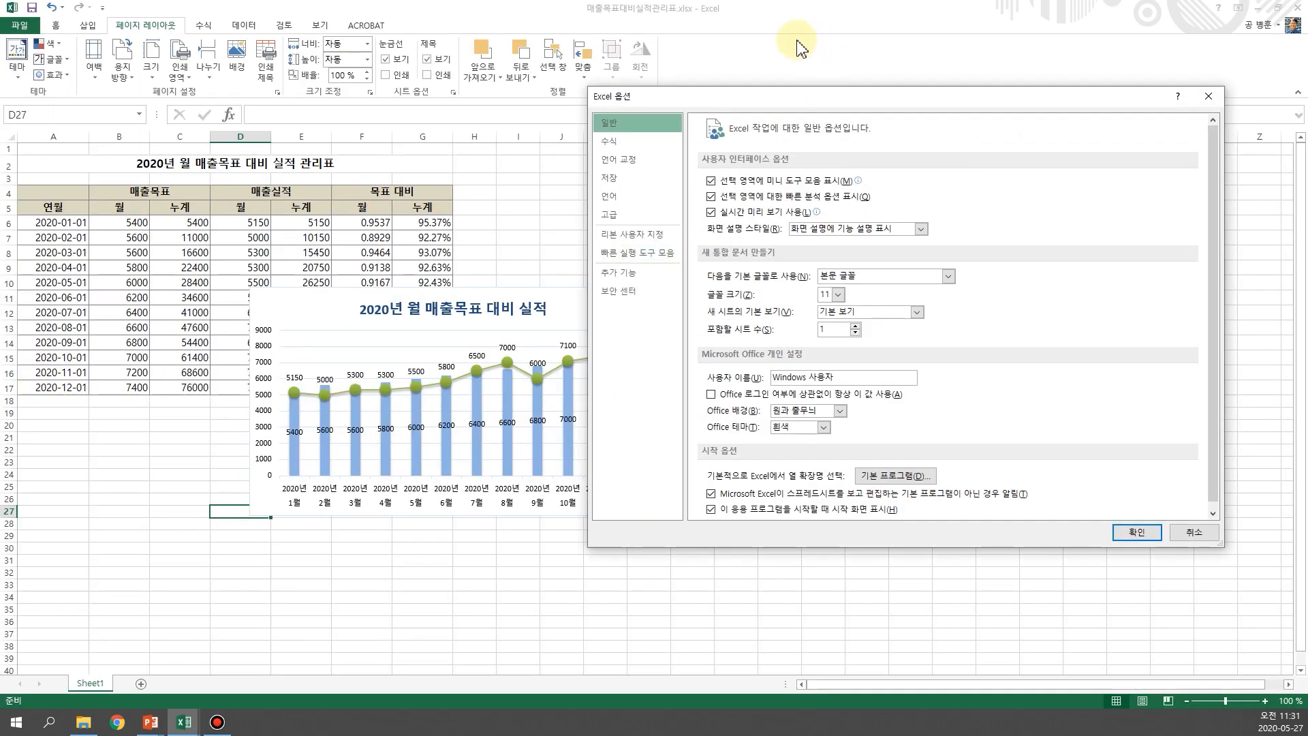
{"action": "left_click_drag", "start_coordinate": [783, 106], "coordinate": [542, 109]}
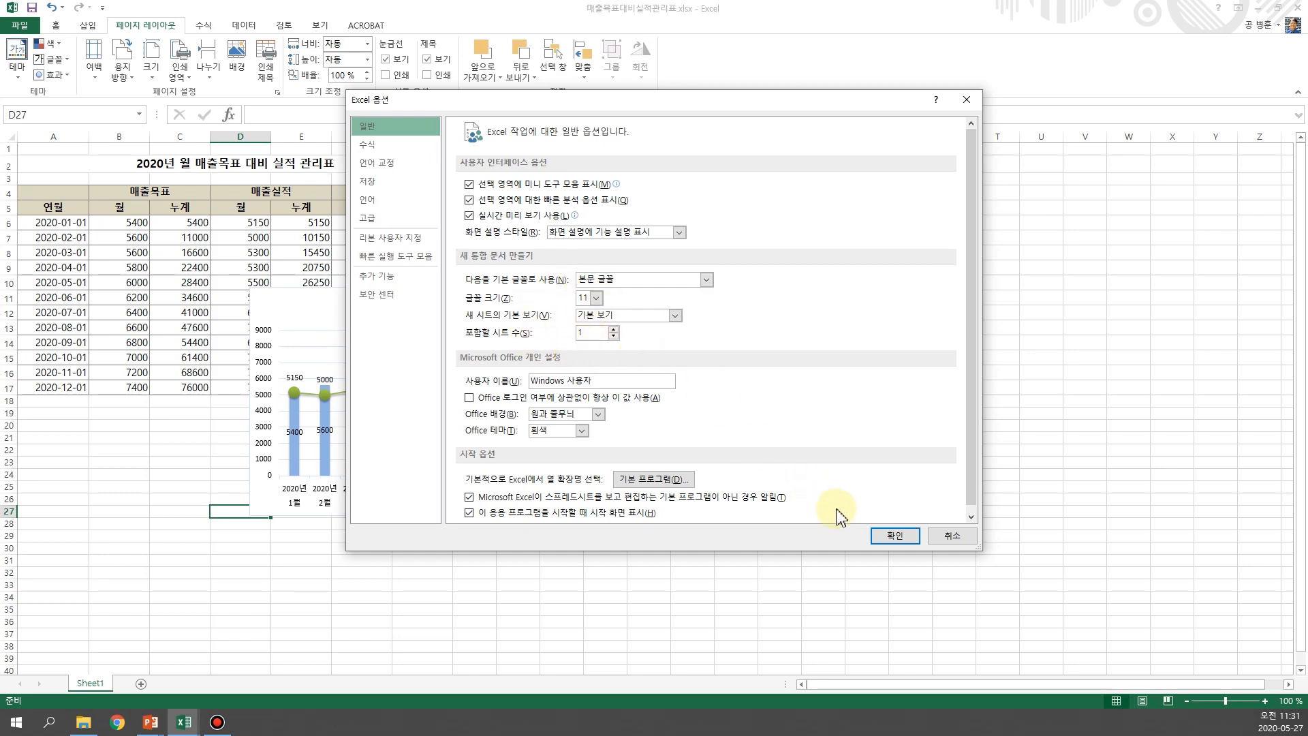
{"action": "left_click", "coordinate": [887, 535]}
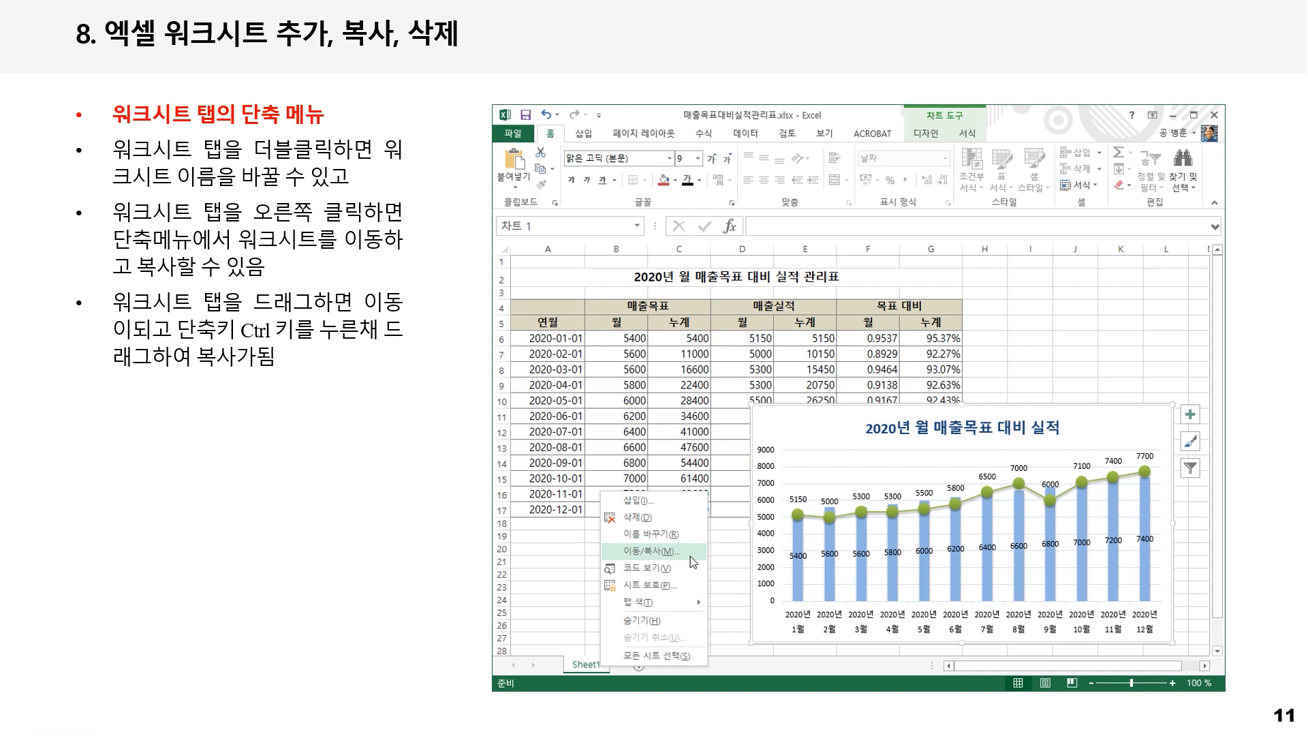
- Switch to the Excel workbook 매출목표대비실적관리표.xlsx and open the Sheet1 name for editing, keeping the name as it is
{"action": "key", "text": "alt+Tab"}
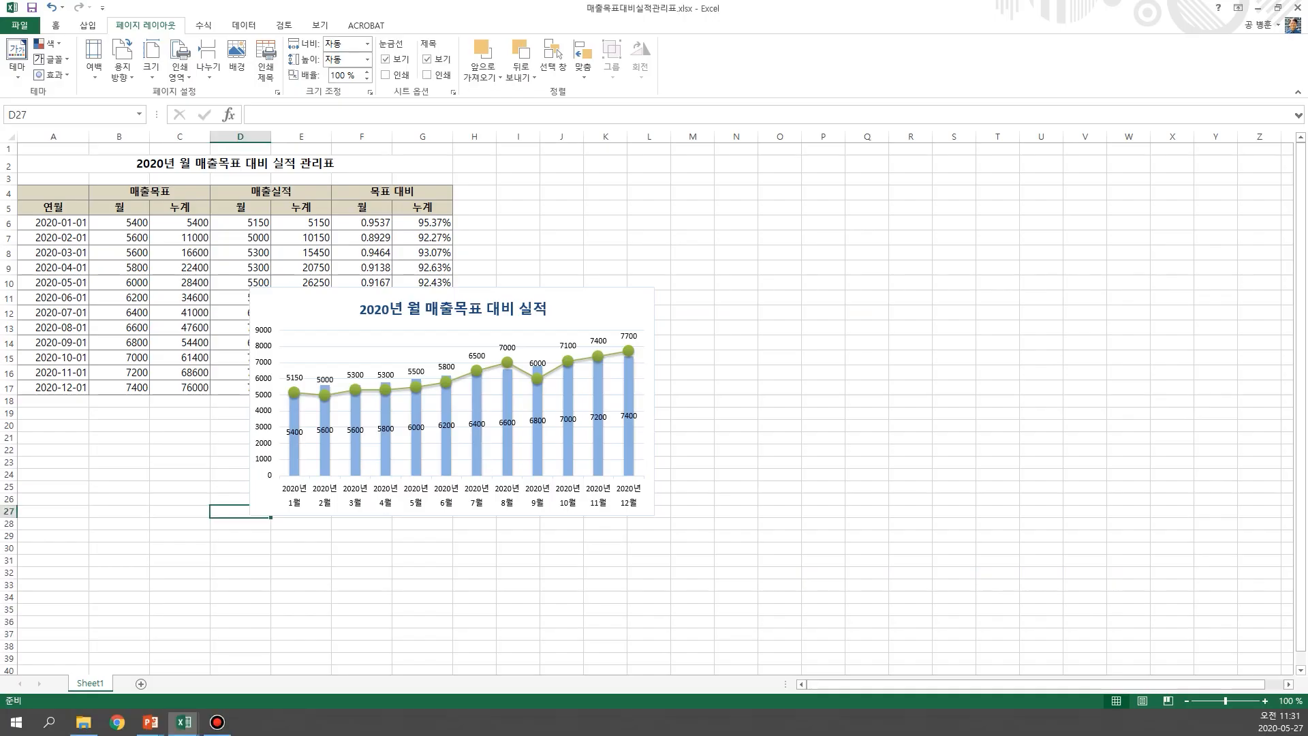
{"action": "left_click", "coordinate": [1265, 701]}
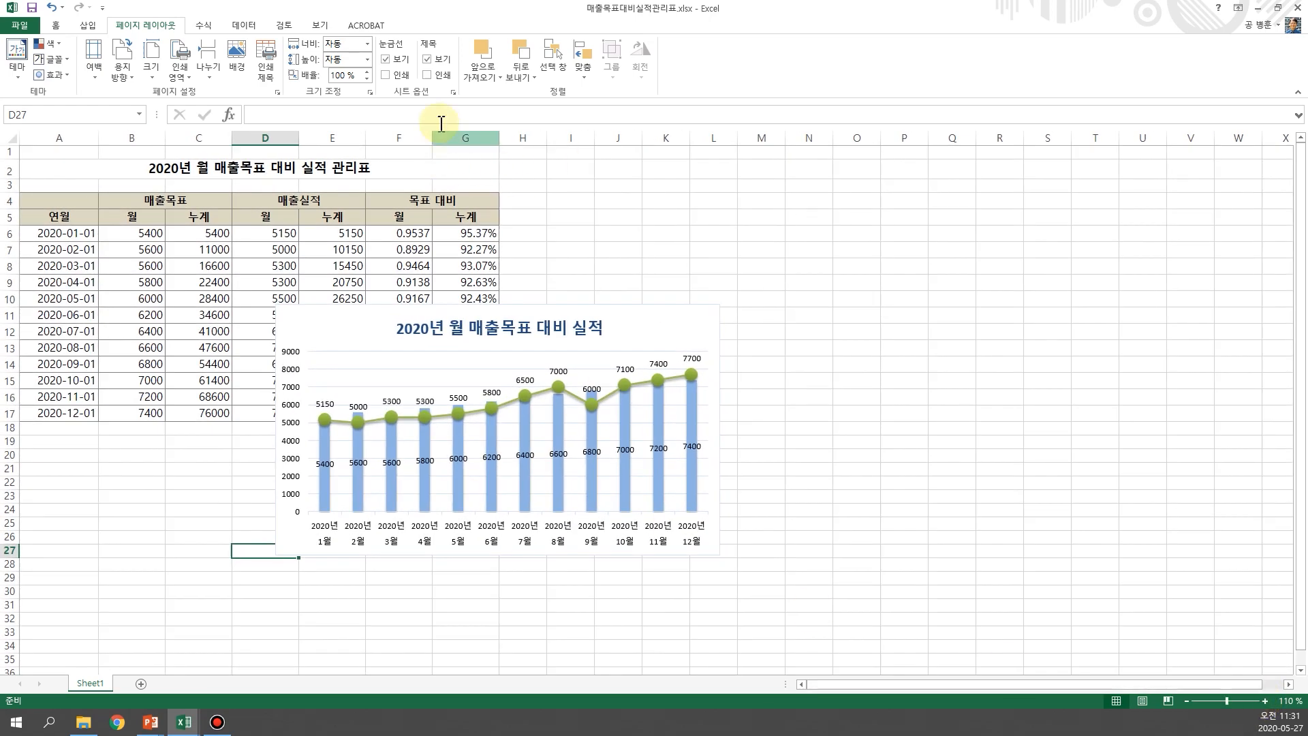
{"action": "double_click", "coordinate": [91, 684]}
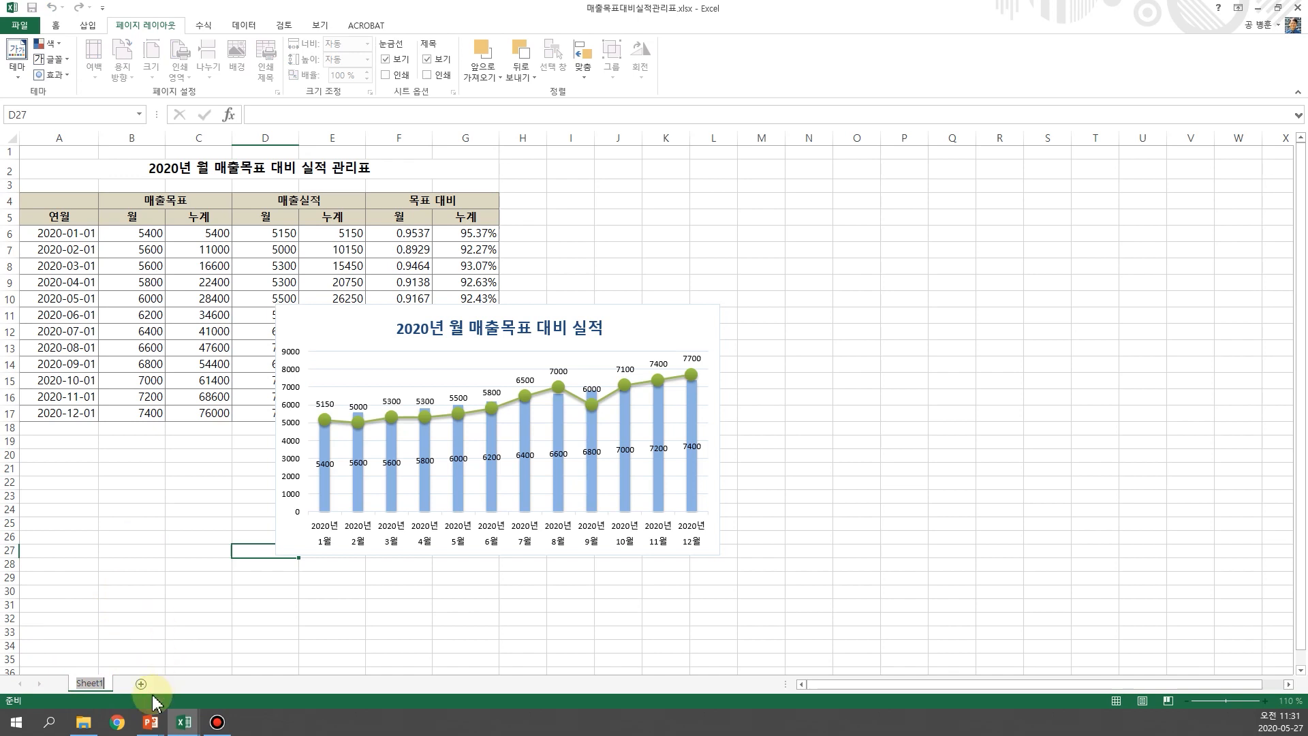
{"action": "key", "text": "Return"}
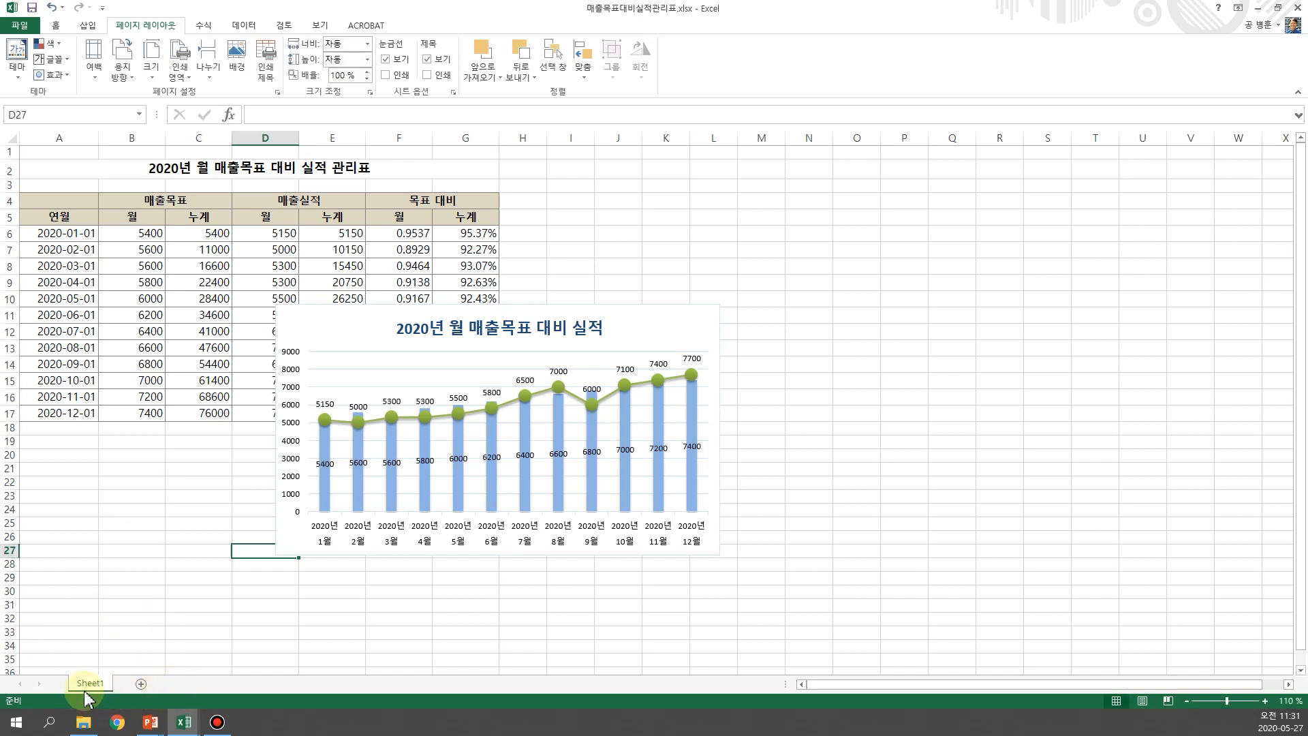
- Try copying Sheet1 with 복사본 만들기 and (끝으로 이동), and look through the destination workbooks before dismissing the move/copy settings
{"action": "right_click", "coordinate": [87, 685]}
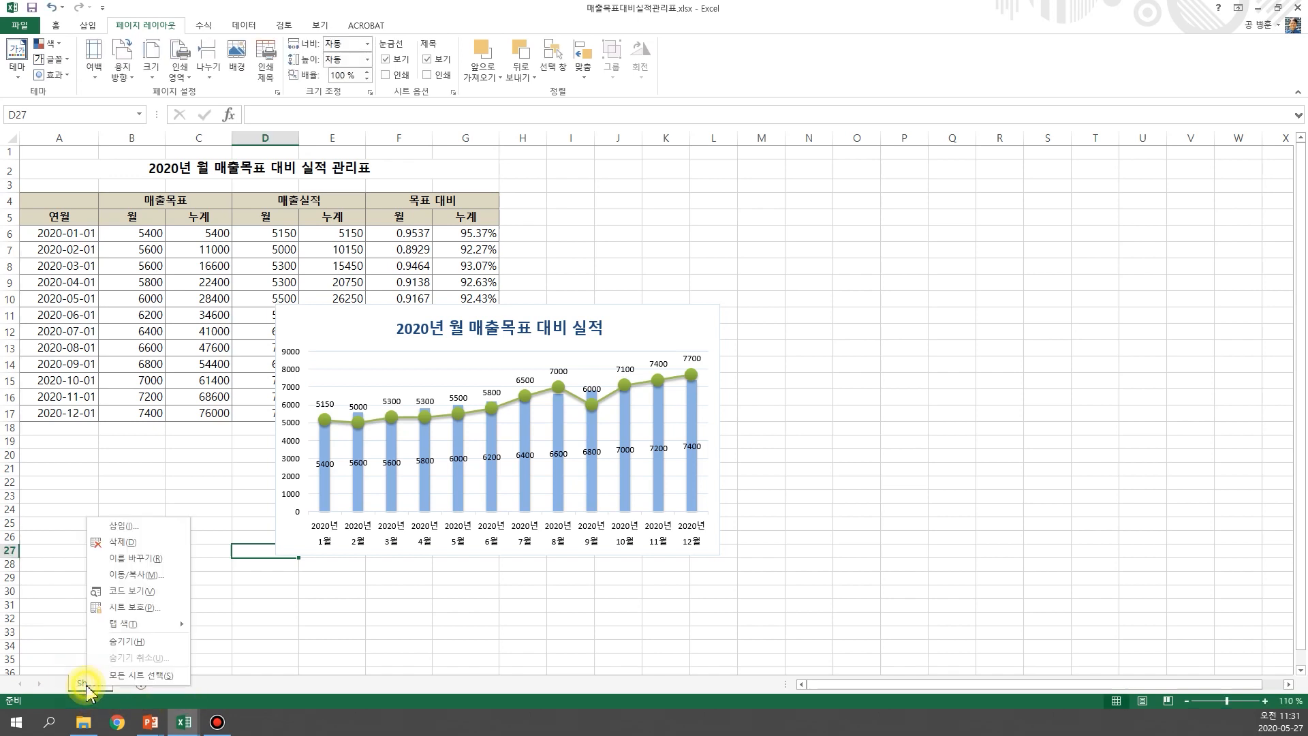
{"action": "left_click", "coordinate": [142, 575]}
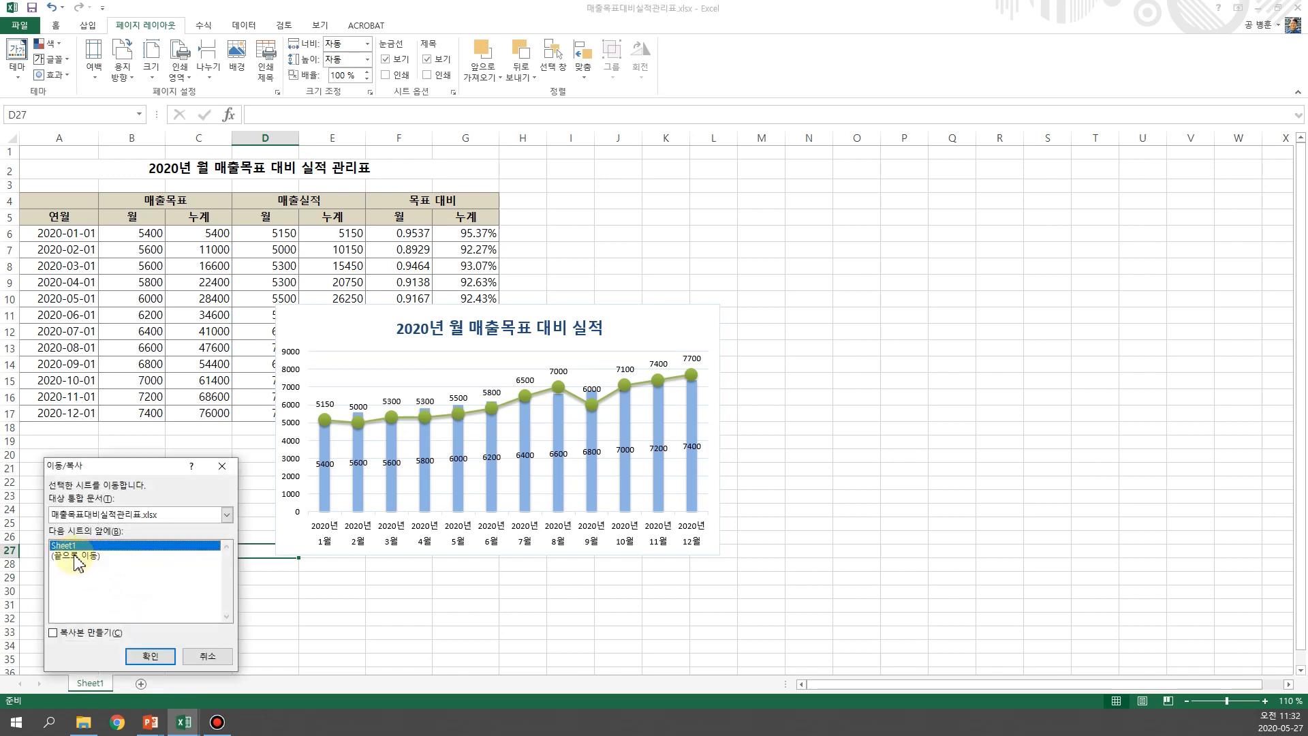
{"action": "left_click", "coordinate": [66, 635]}
{"action": "left_click", "coordinate": [86, 556]}
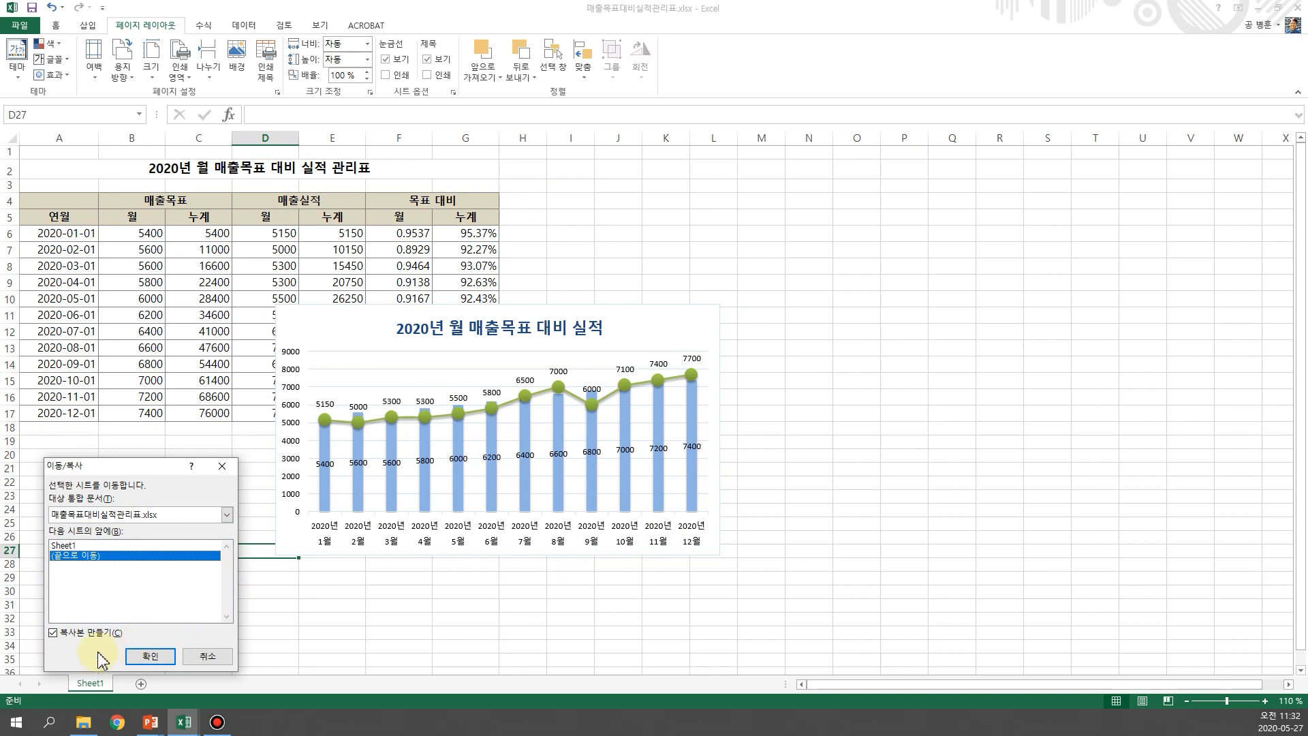
{"action": "left_click", "coordinate": [227, 515]}
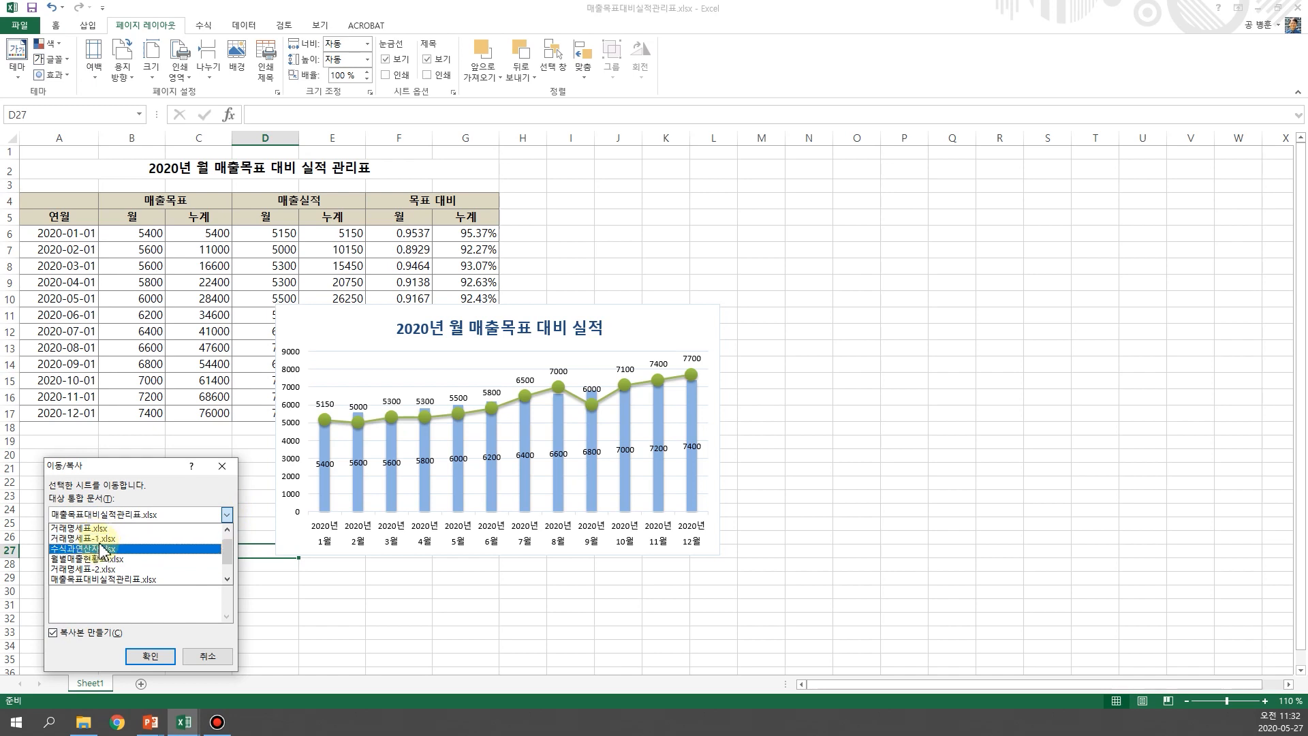
{"action": "left_click", "coordinate": [223, 468]}
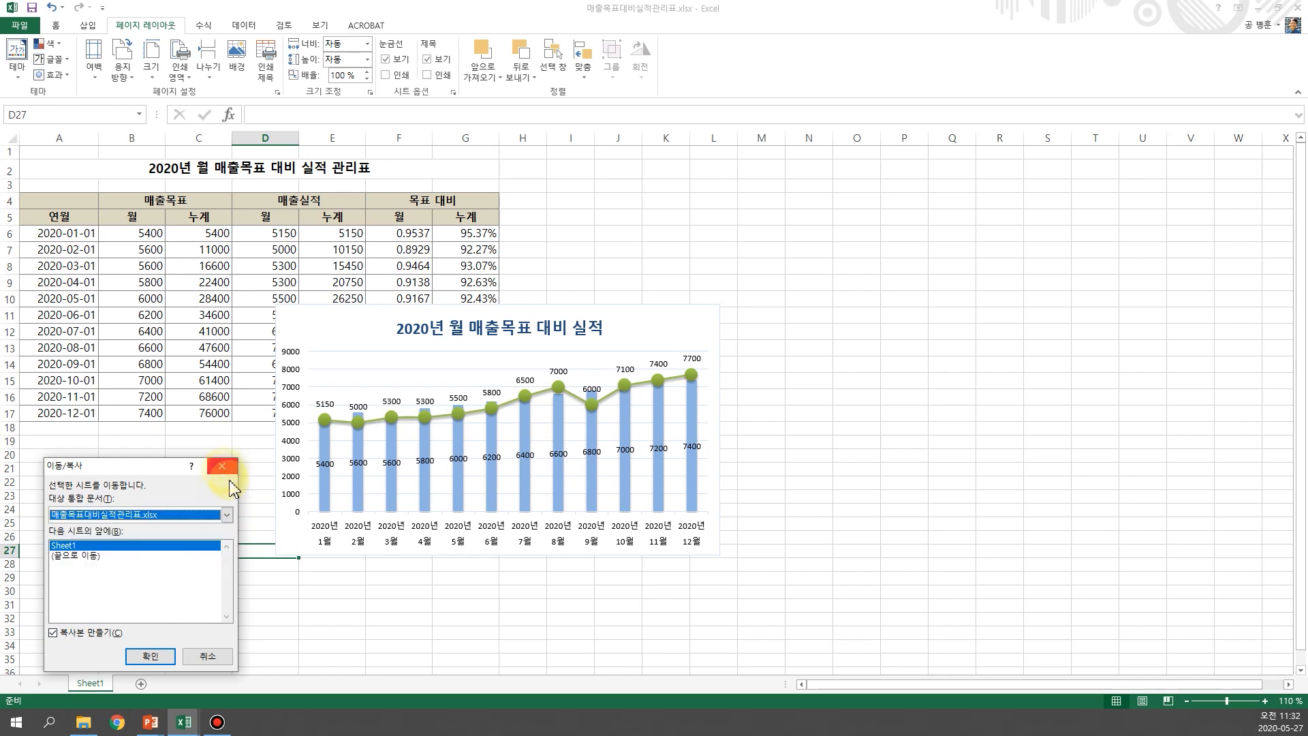
{"action": "left_click", "coordinate": [222, 467]}
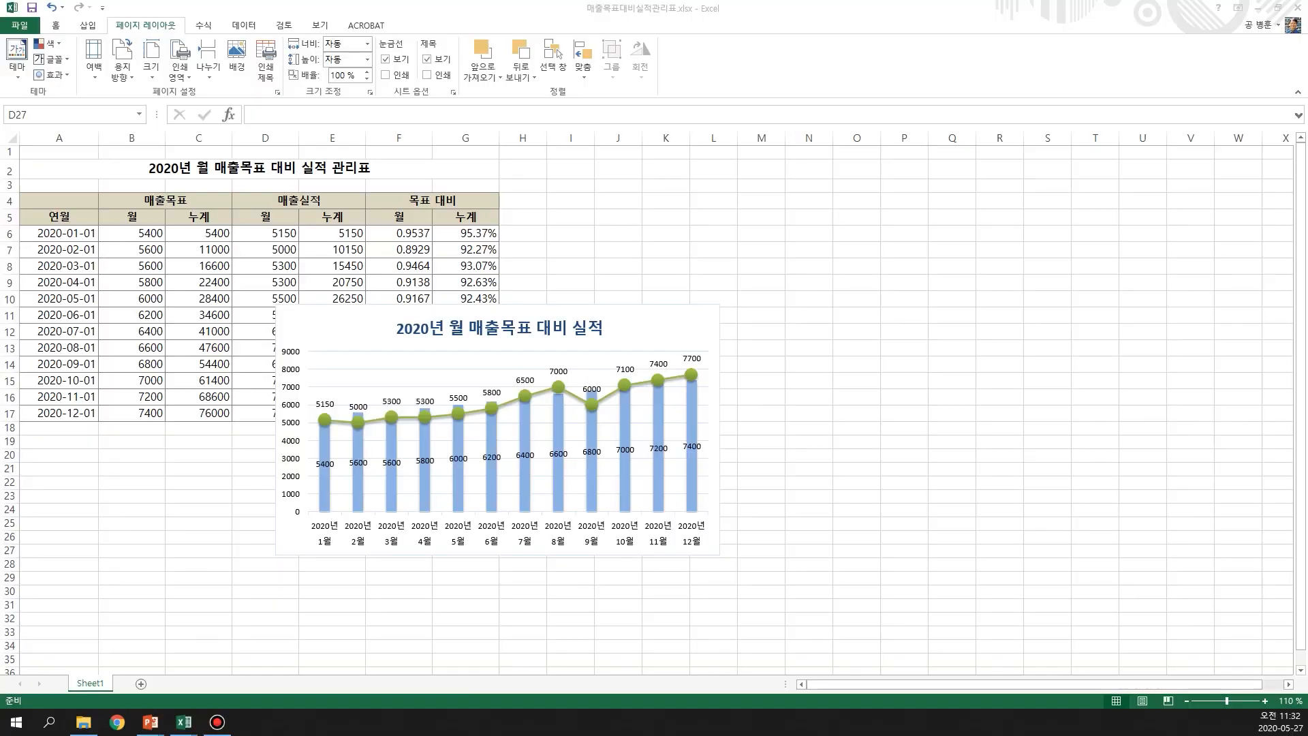
- Move the 2020년 월 매출목표 대비 실적 chart directly below the data table, starting at about row 19
{"action": "left_click", "coordinate": [131, 495]}
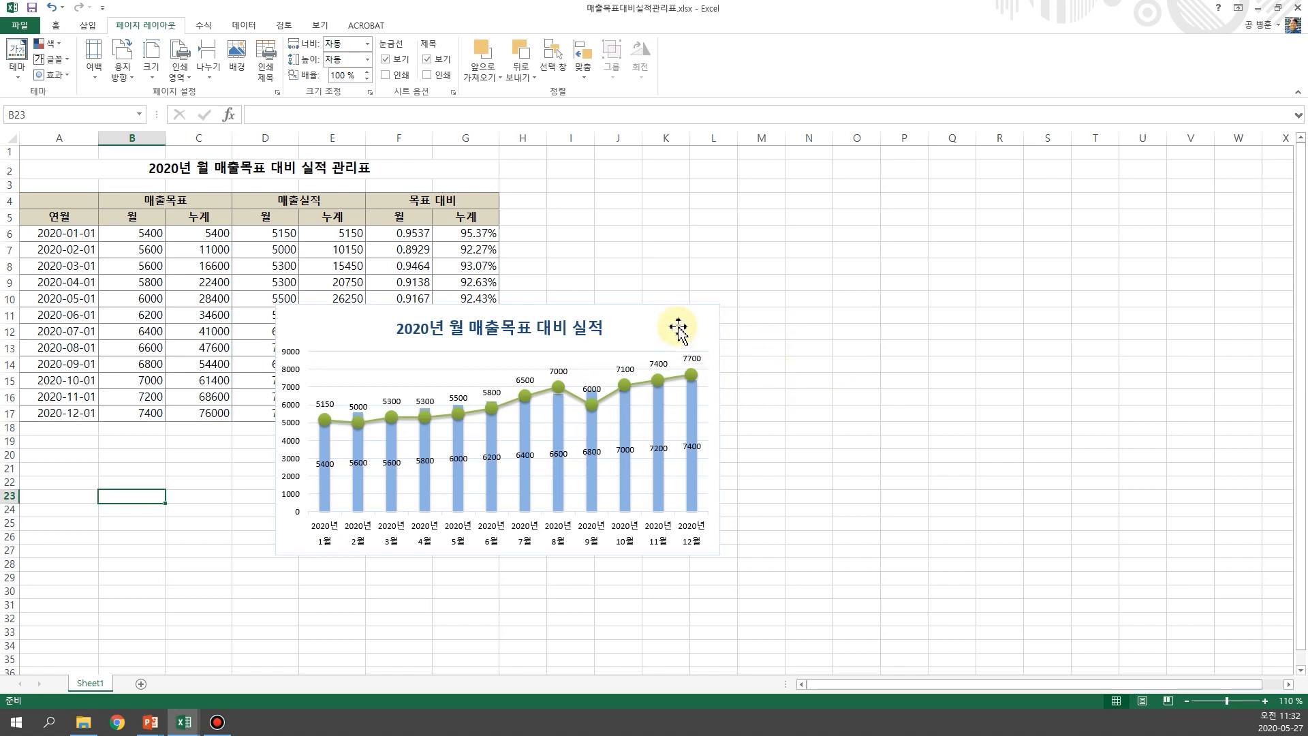
{"action": "left_click", "coordinate": [323, 213]}
{"action": "left_click_drag", "start_coordinate": [654, 314], "coordinate": [412, 443]}
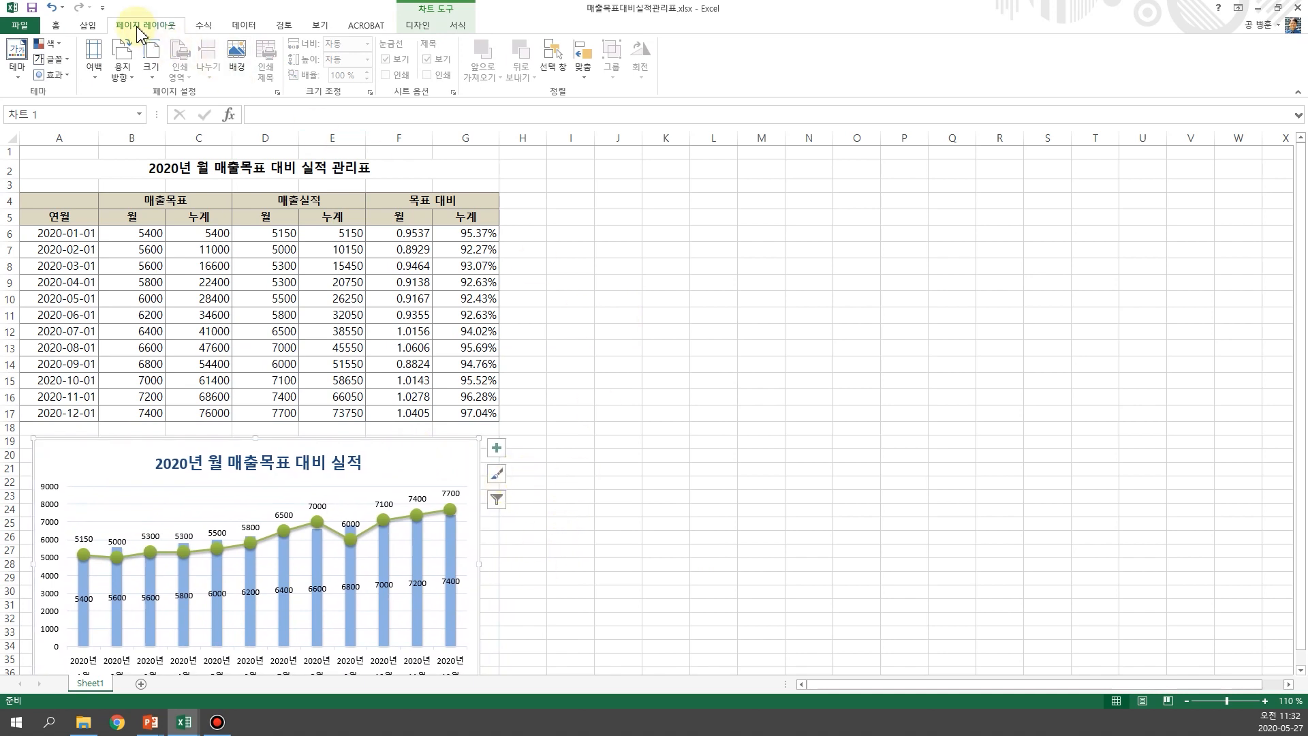
{"action": "left_click", "coordinate": [653, 279]}
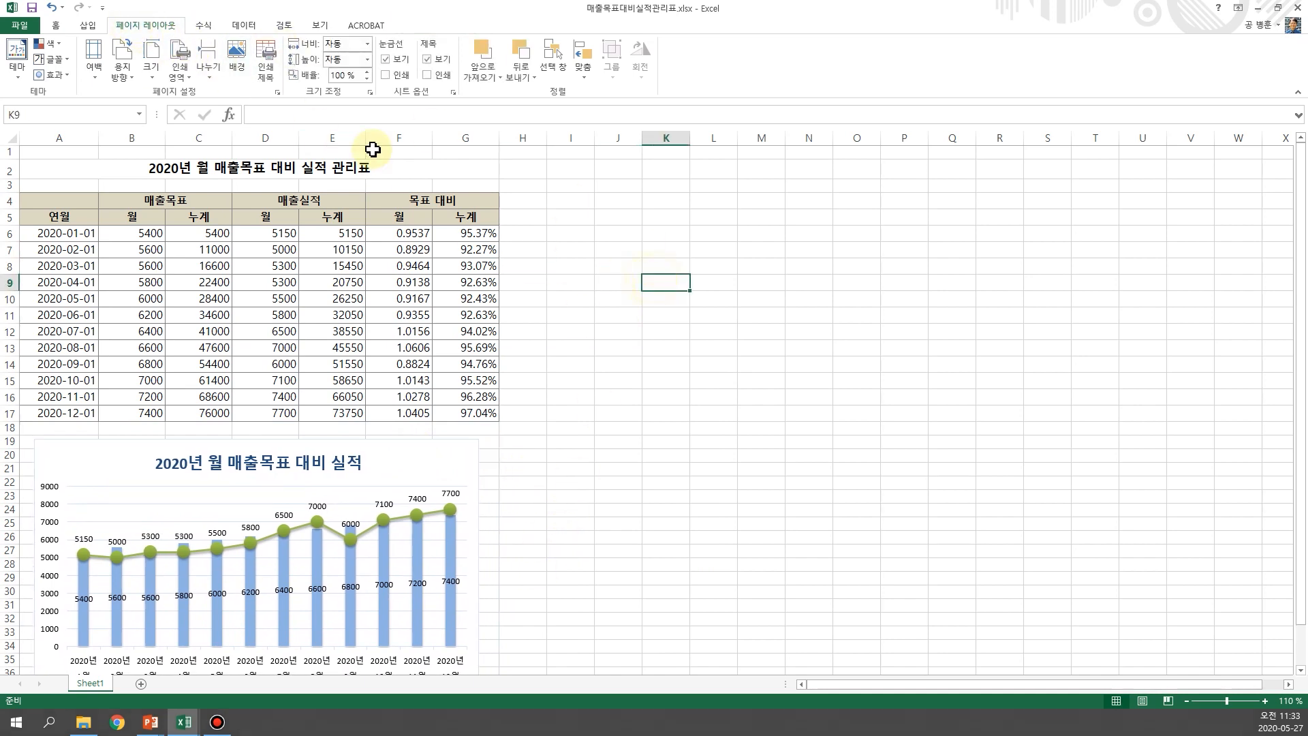
- Scale the printed sheet to fit a width of 1 page (1페이지) and a height of 1 page
{"action": "left_click", "coordinate": [405, 175]}
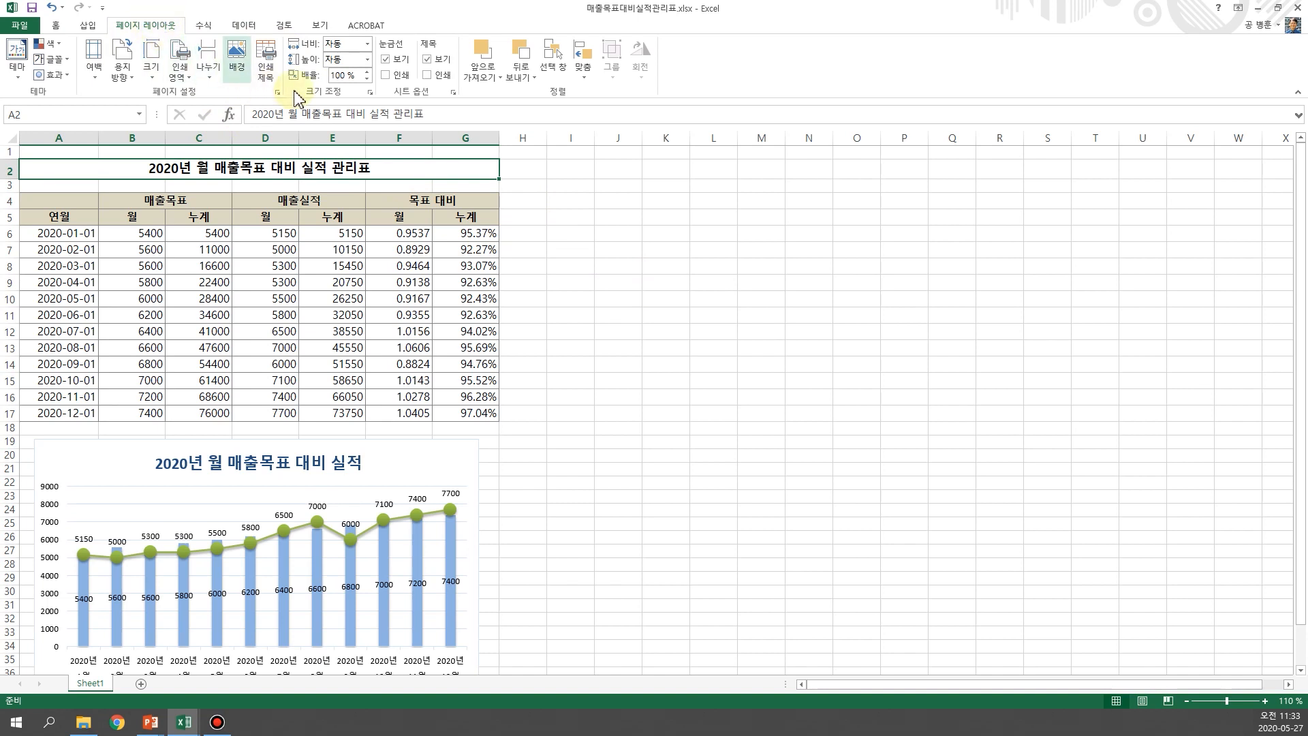
{"action": "left_click", "coordinate": [367, 44]}
{"action": "left_click", "coordinate": [344, 73]}
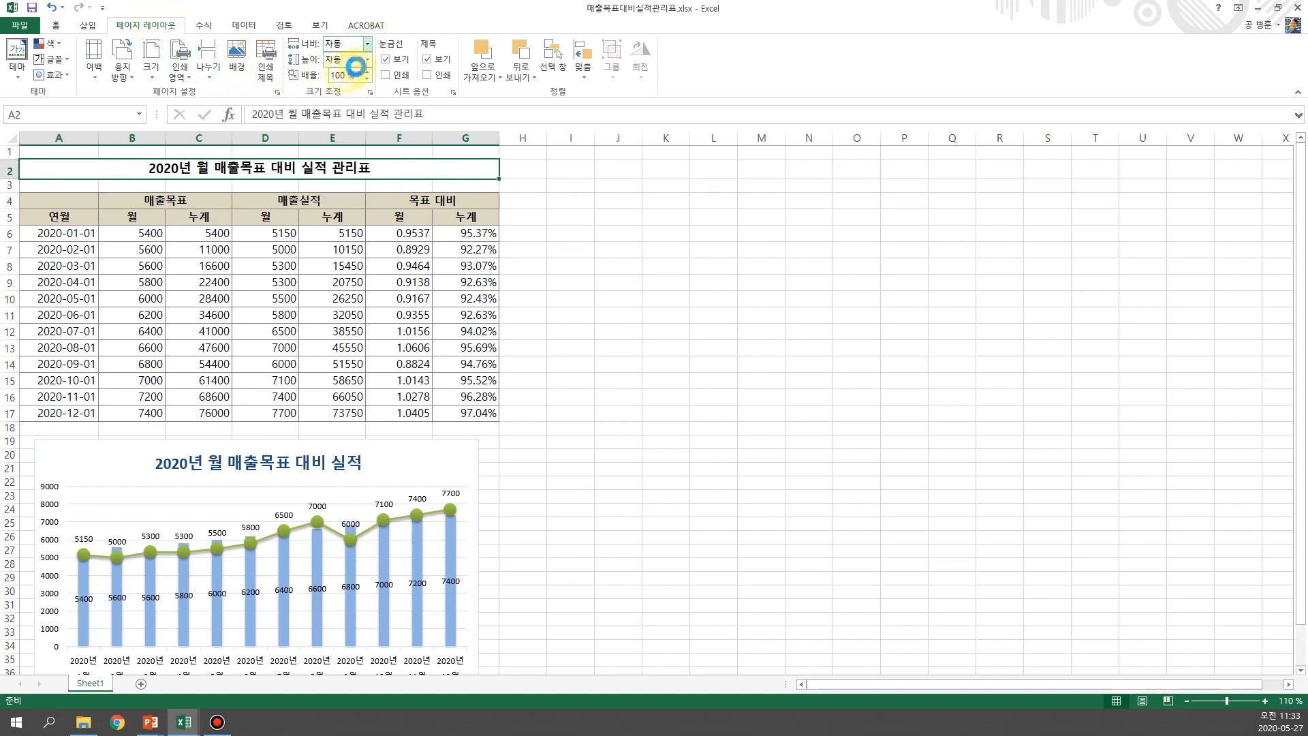
{"action": "left_click", "coordinate": [366, 59]}
{"action": "left_click", "coordinate": [352, 87]}
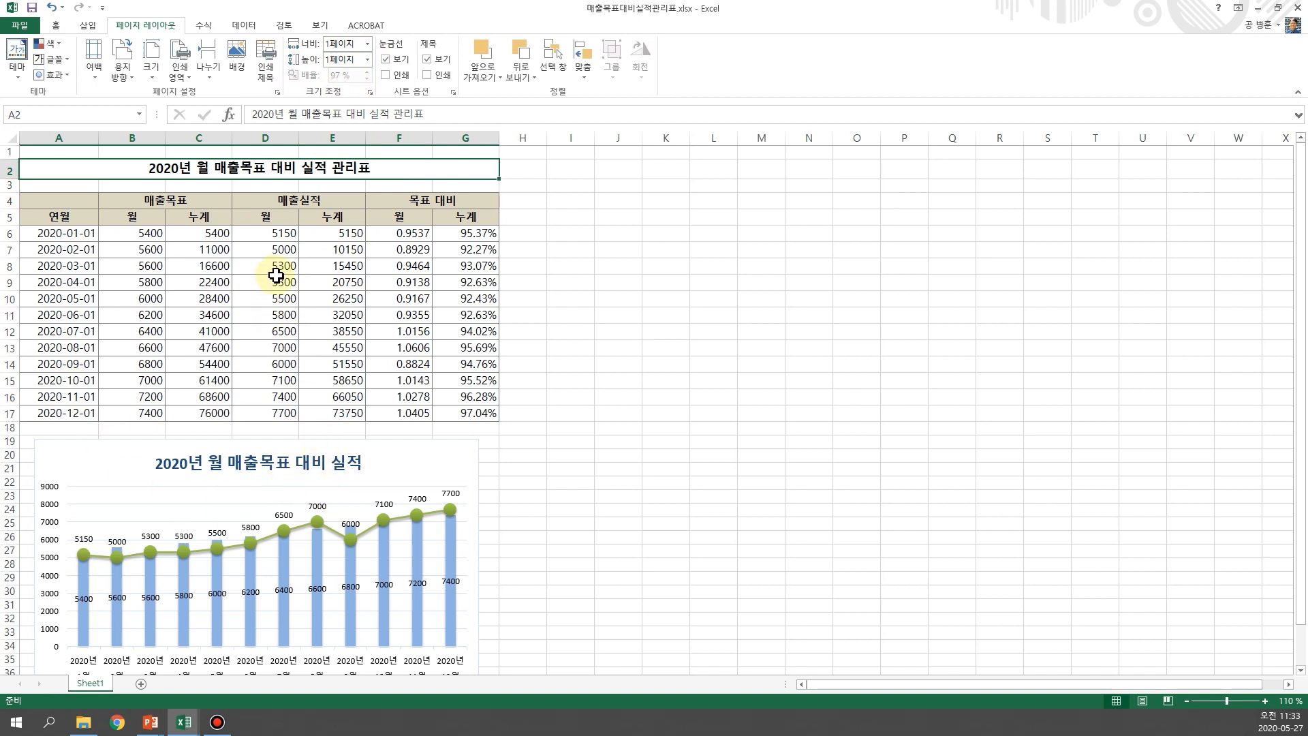
- Examine the page setup options for paper orientation and scaling, margins, and headers and footers, leaving them unchanged
{"action": "left_click", "coordinate": [278, 92]}
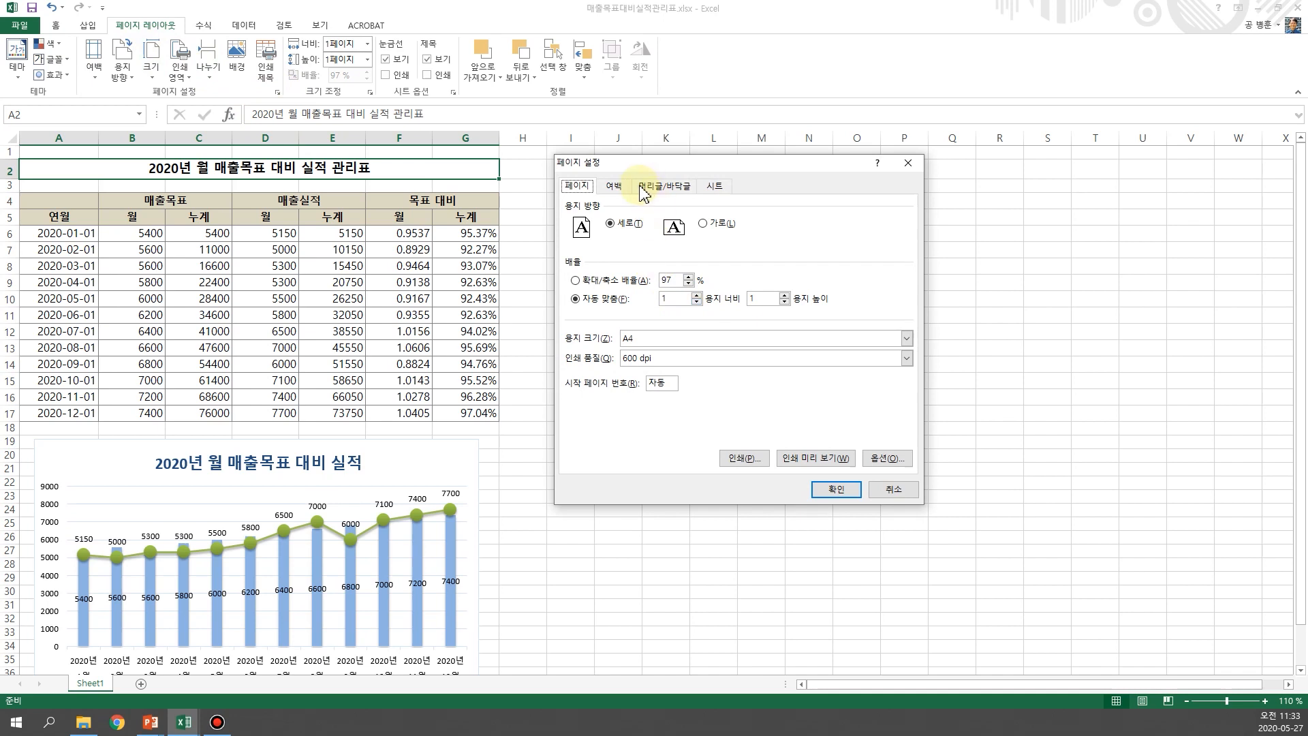
{"action": "left_click", "coordinate": [618, 187]}
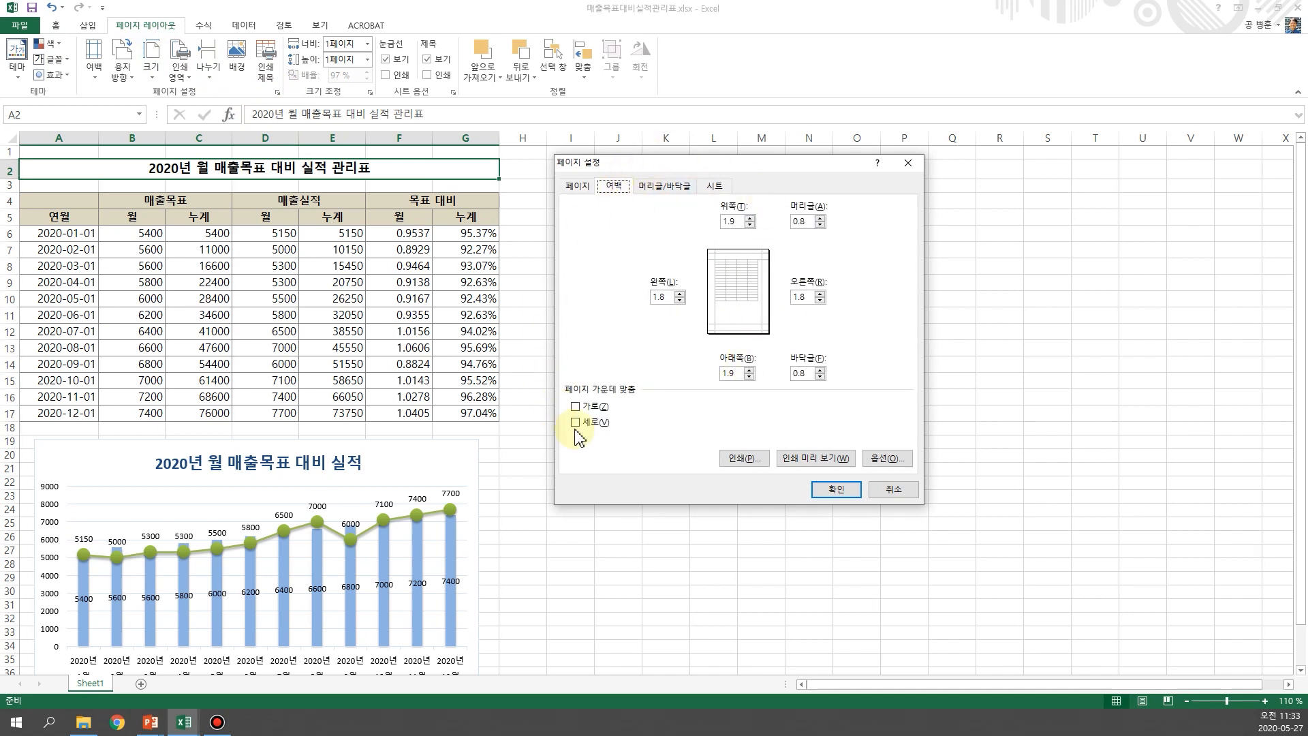
{"action": "left_click", "coordinate": [579, 188]}
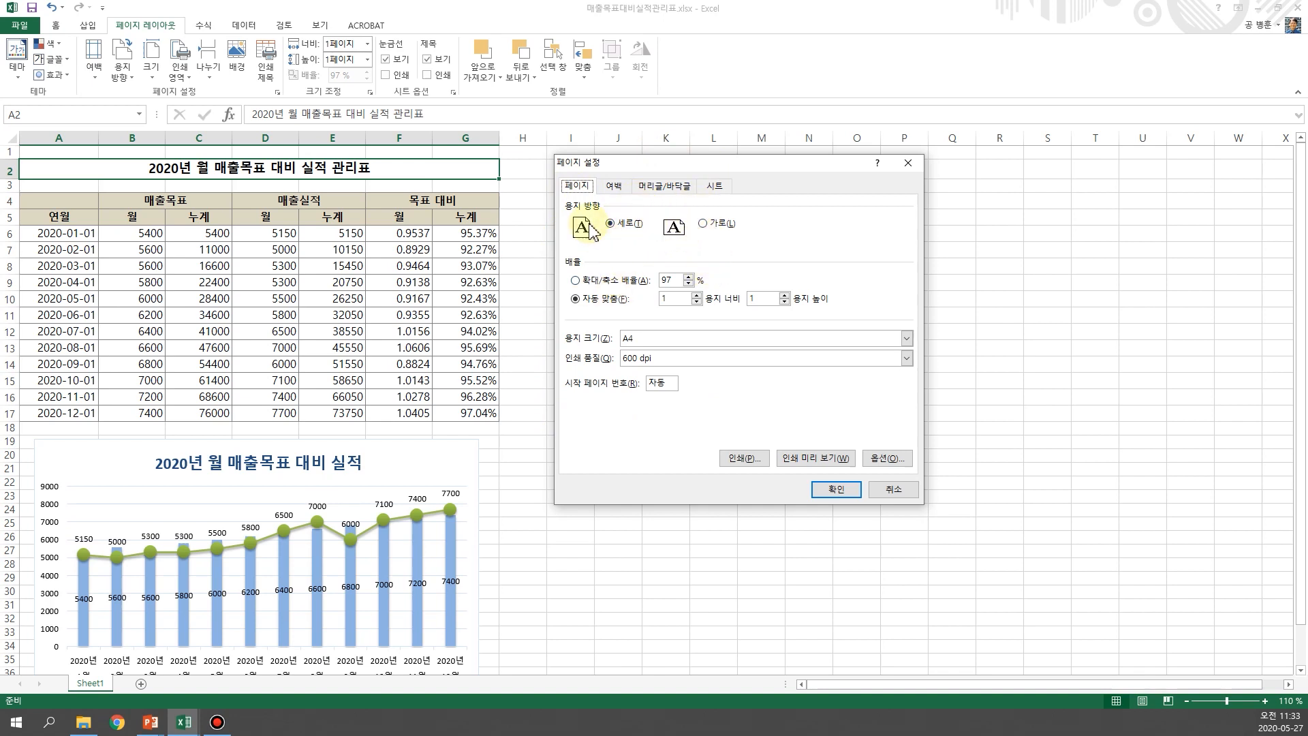
{"action": "left_click", "coordinate": [613, 184]}
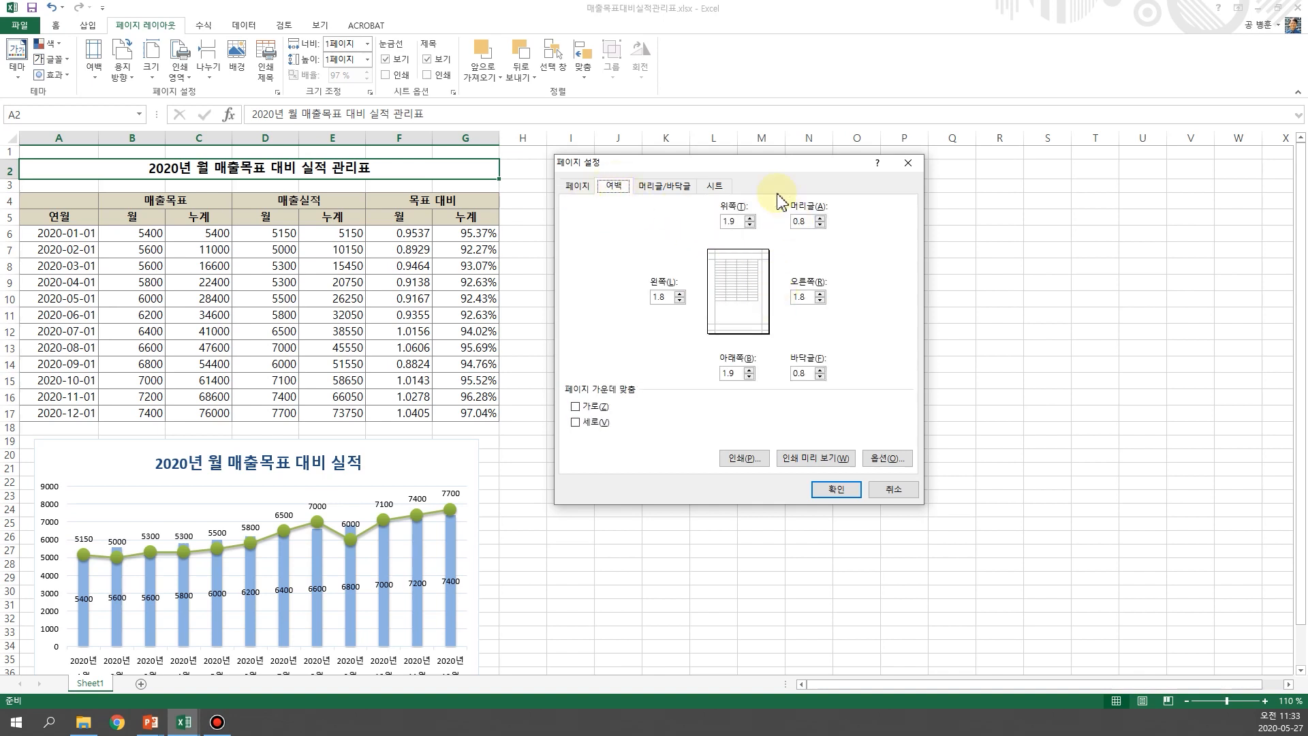
{"action": "left_click", "coordinate": [671, 194]}
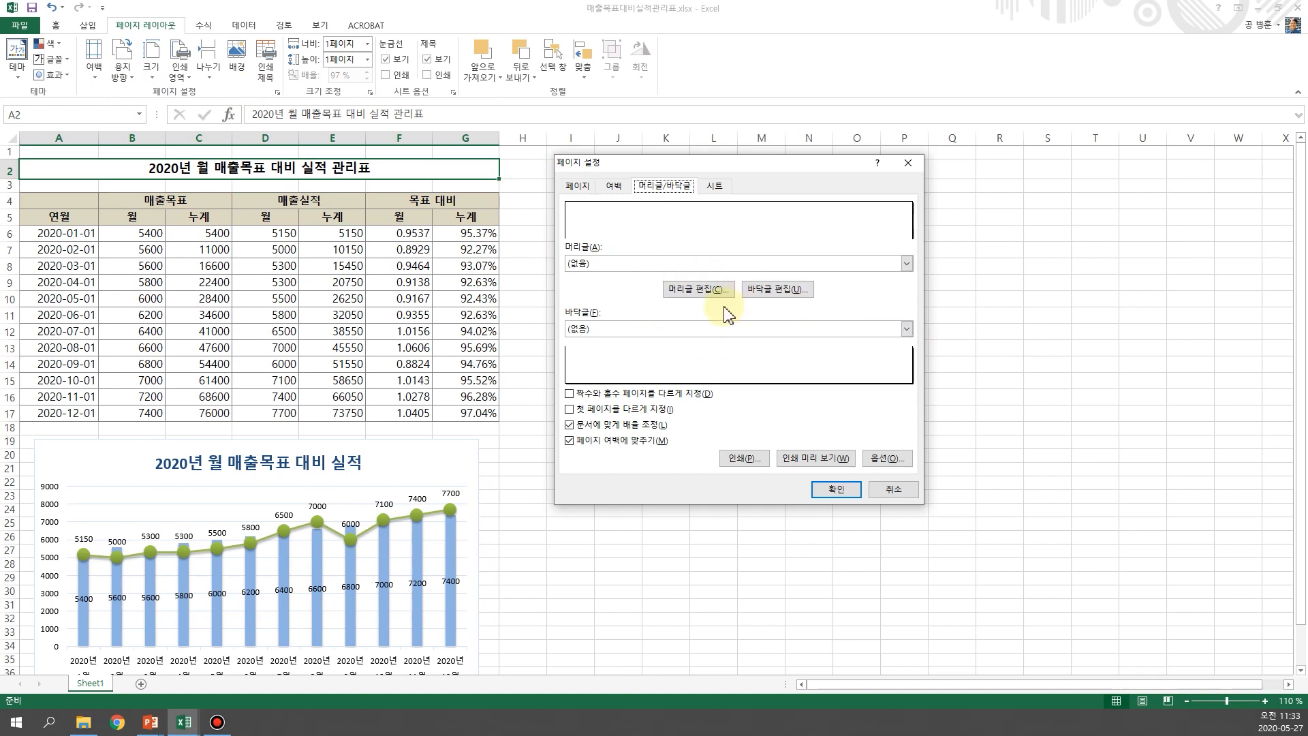
{"action": "left_click", "coordinate": [892, 489]}
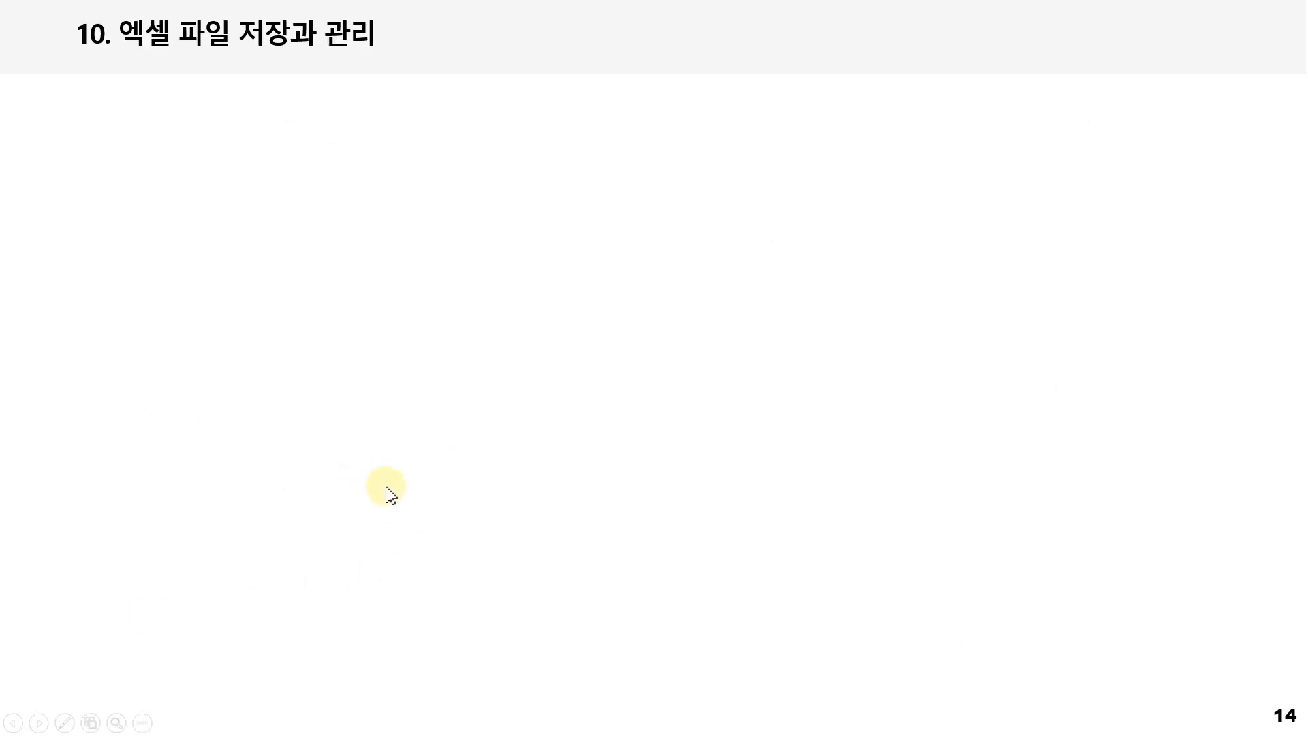
{"action": "left_click", "coordinate": [385, 486]}
{"action": "left_click", "coordinate": [385, 486]}
{"action": "left_click", "coordinate": [254, 673]}
{"action": "left_click", "coordinate": [254, 673]}
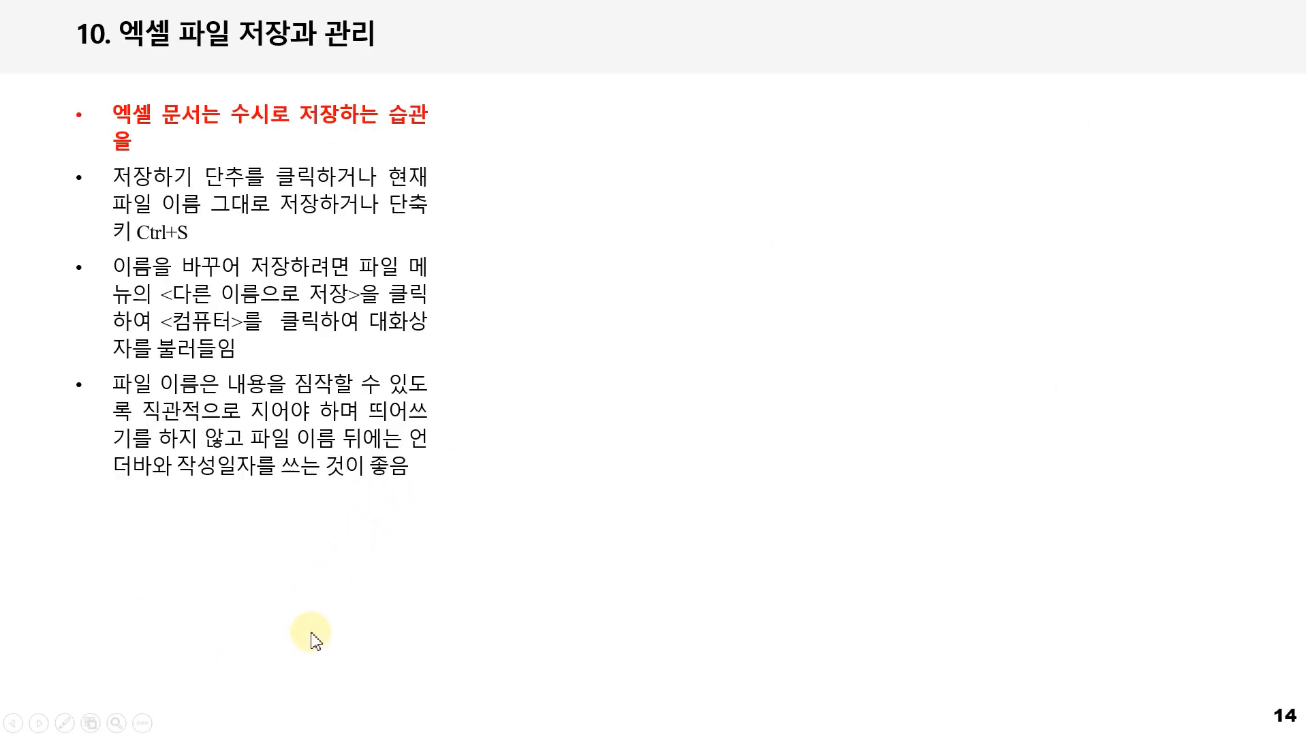
{"action": "left_click", "coordinate": [311, 632]}
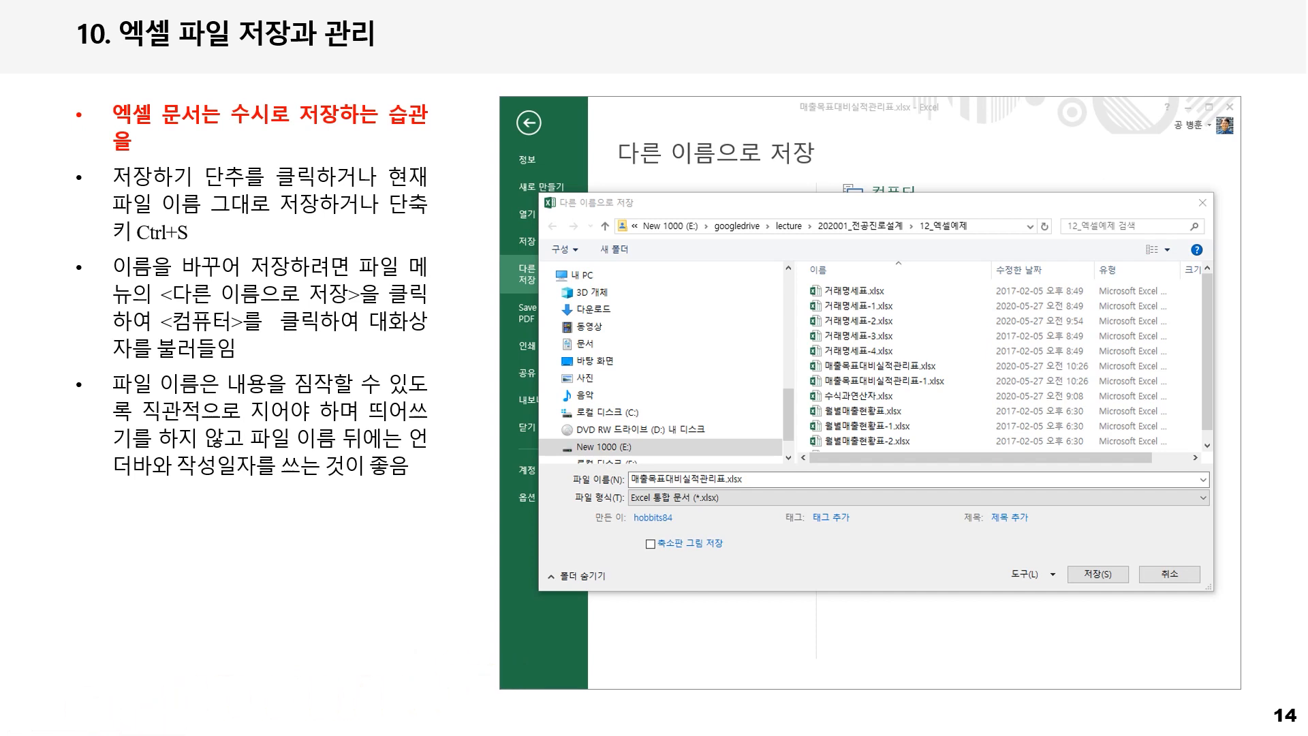
{"action": "key", "text": "Escape"}
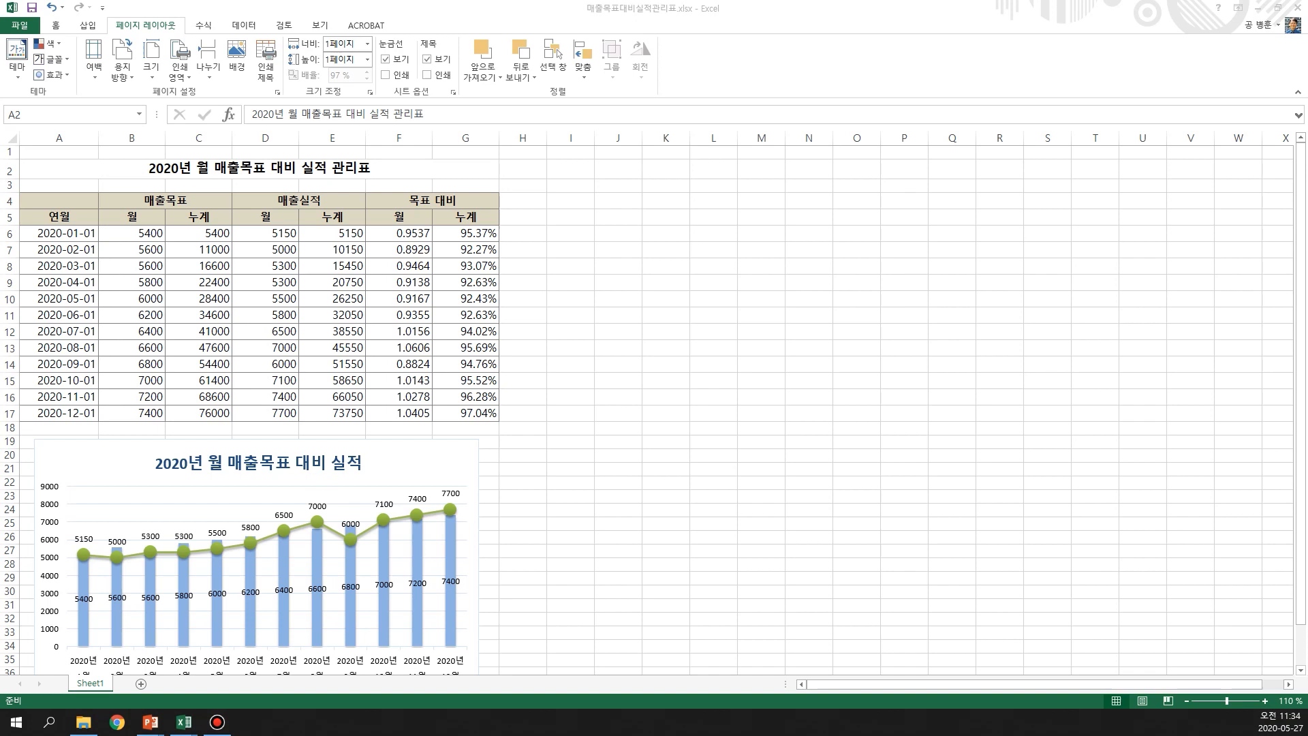
- Try to save the workbook under the new name 매출목표대비실적관리표_20200620.xlsx in the 12_엑셀예제 folder, cancelling before it is saved
{"action": "left_click", "coordinate": [553, 607]}
{"action": "left_click", "coordinate": [57, 27]}
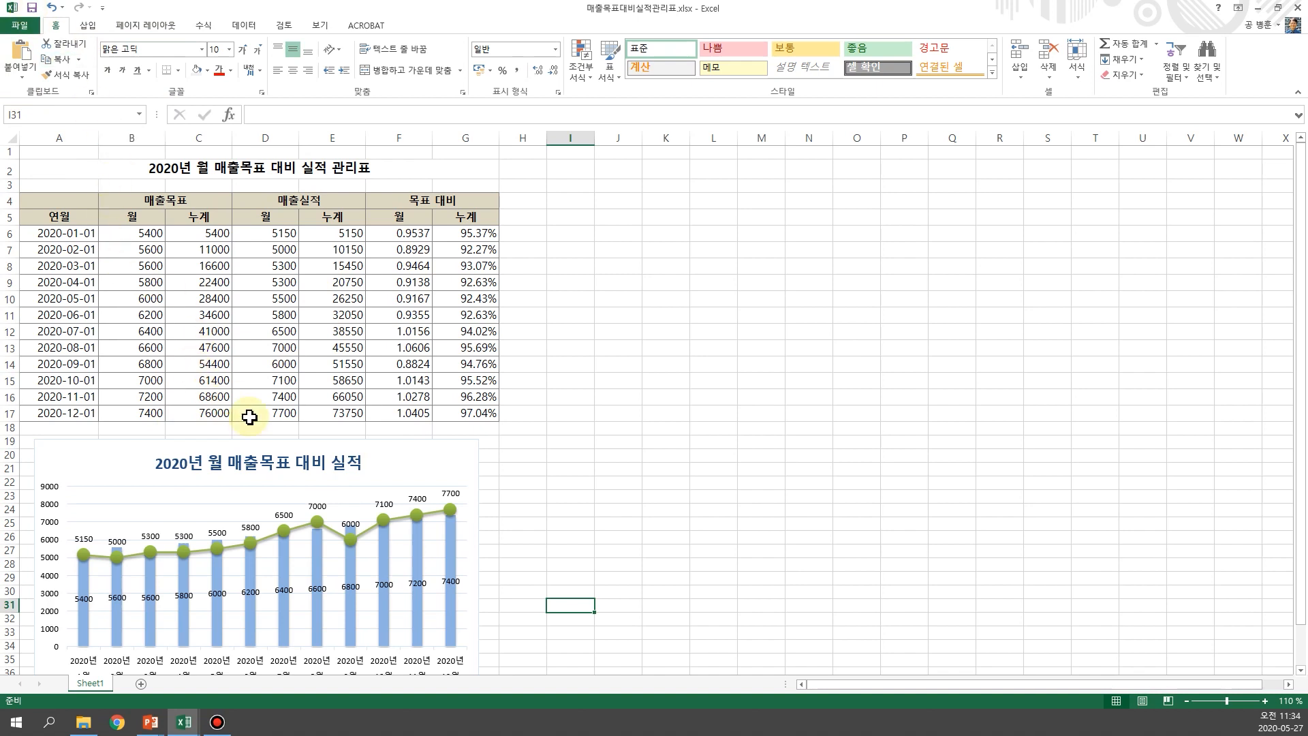
{"action": "left_click", "coordinate": [20, 27]}
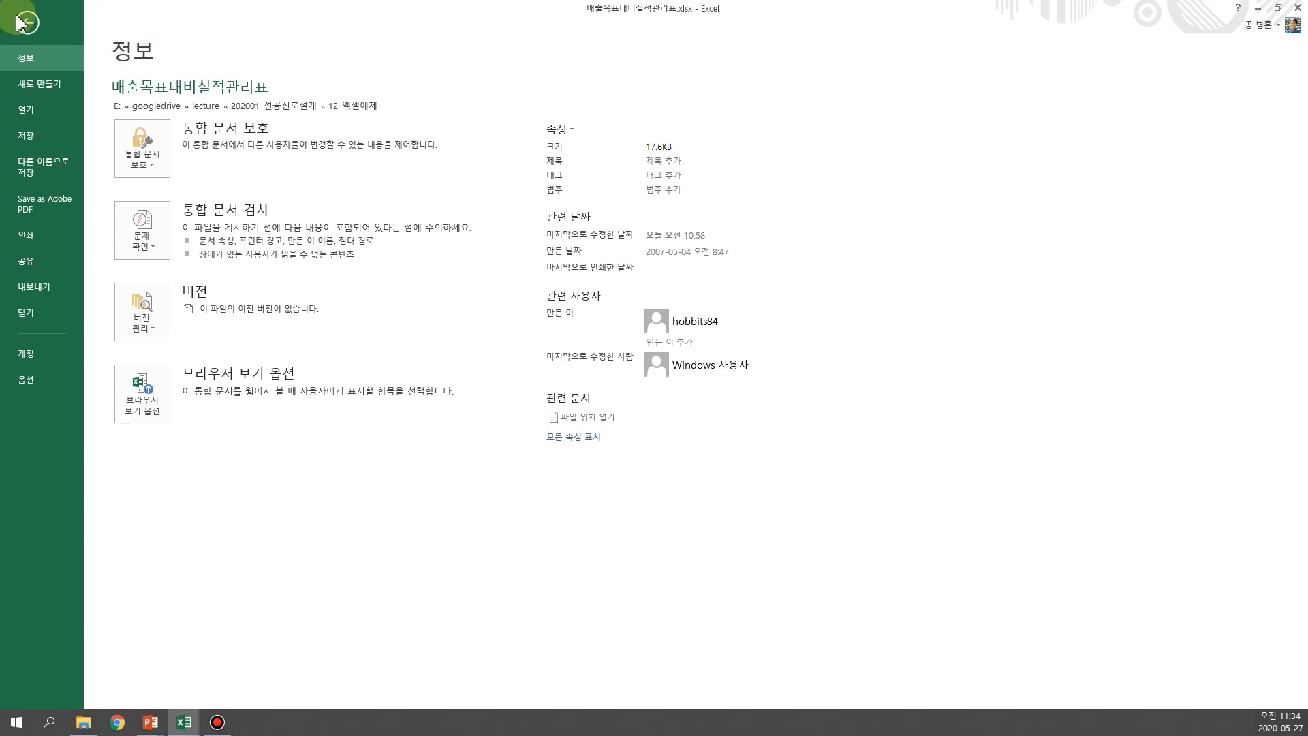
{"action": "left_click", "coordinate": [51, 169]}
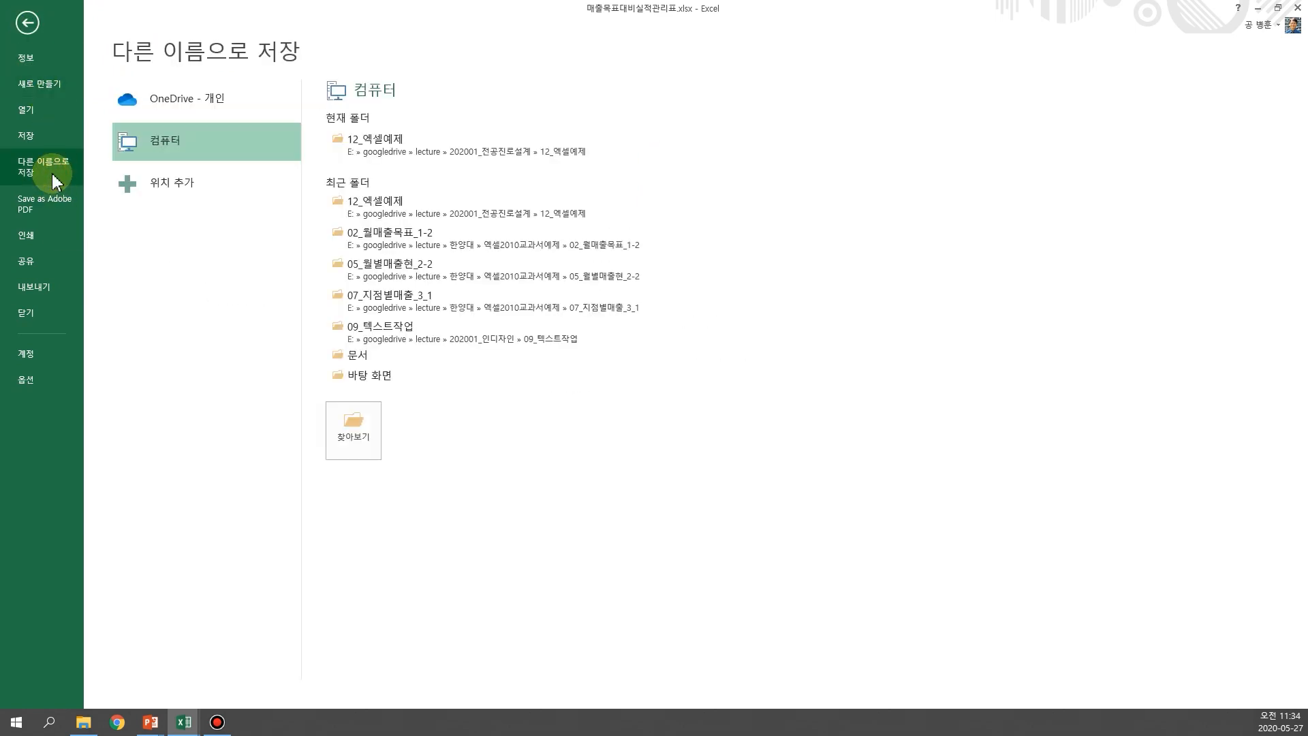
{"action": "left_click", "coordinate": [174, 138]}
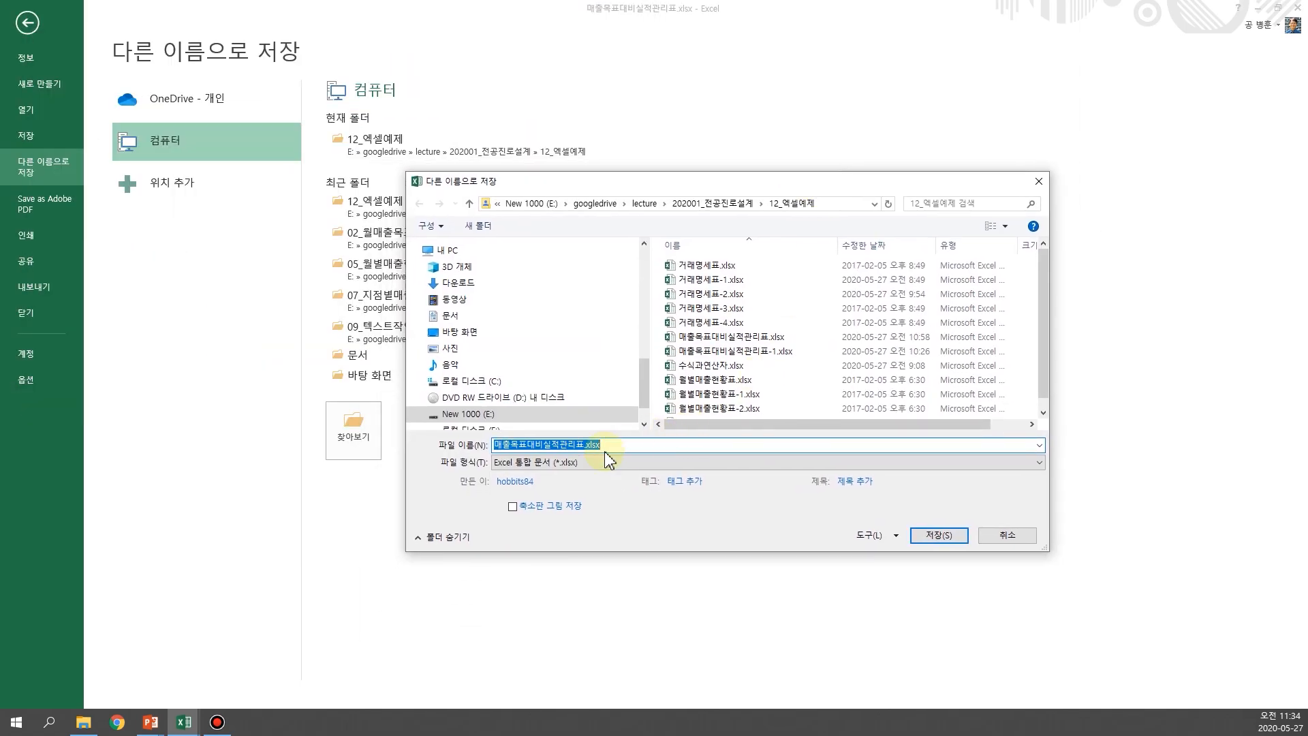
{"action": "left_click", "coordinate": [578, 445]}
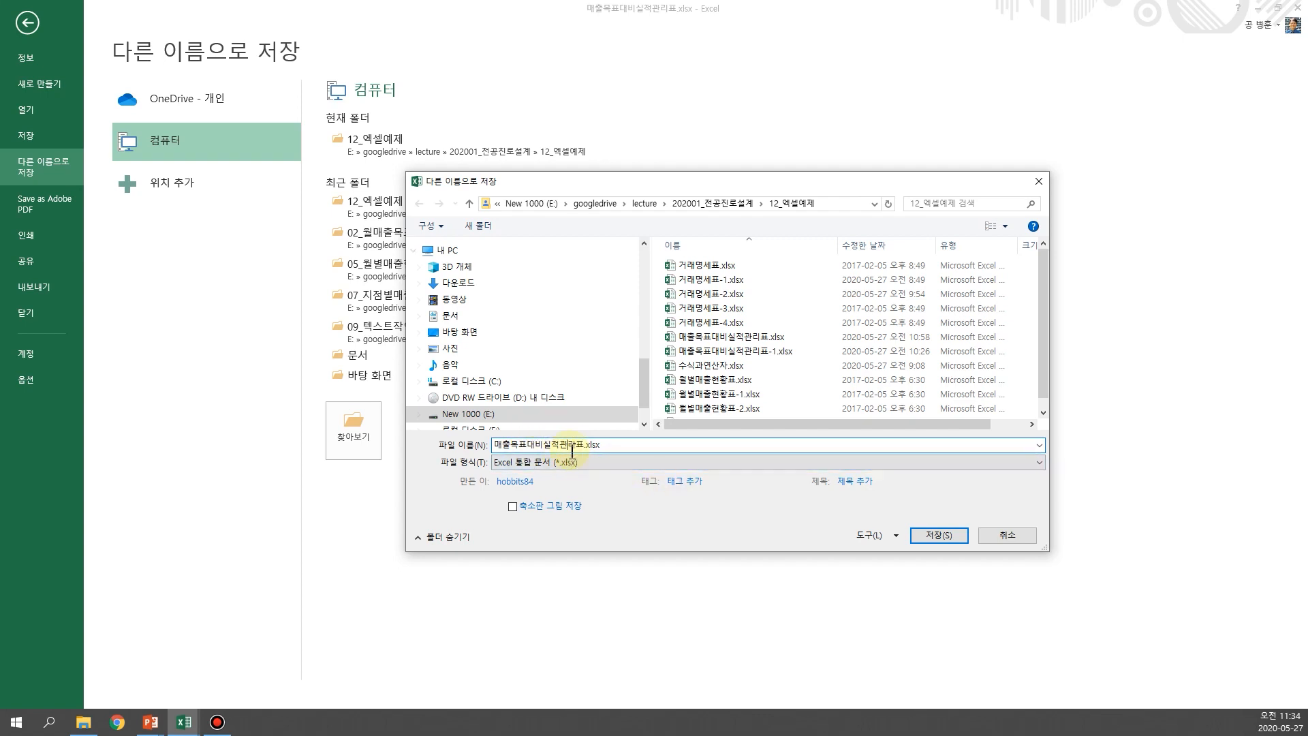
{"action": "left_click_drag", "start_coordinate": [583, 444], "coordinate": [575, 445]}
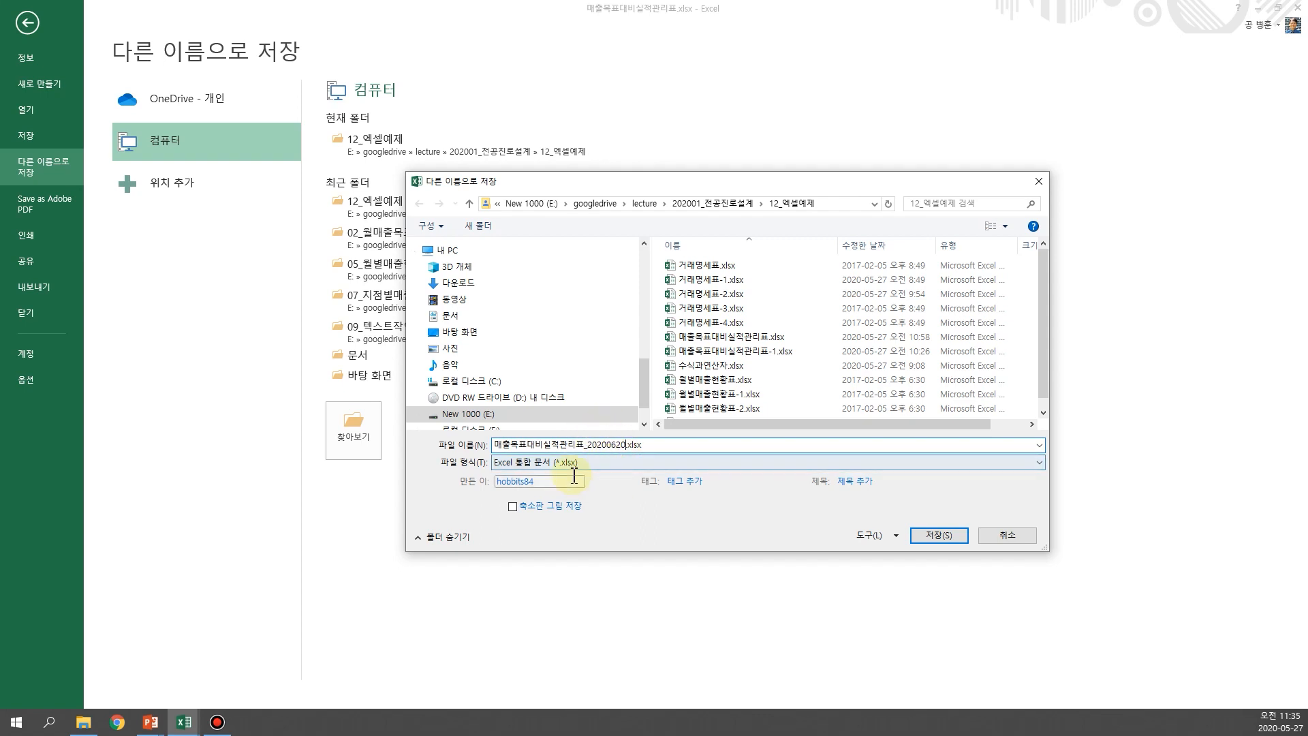
{"action": "left_click", "coordinate": [1028, 538]}
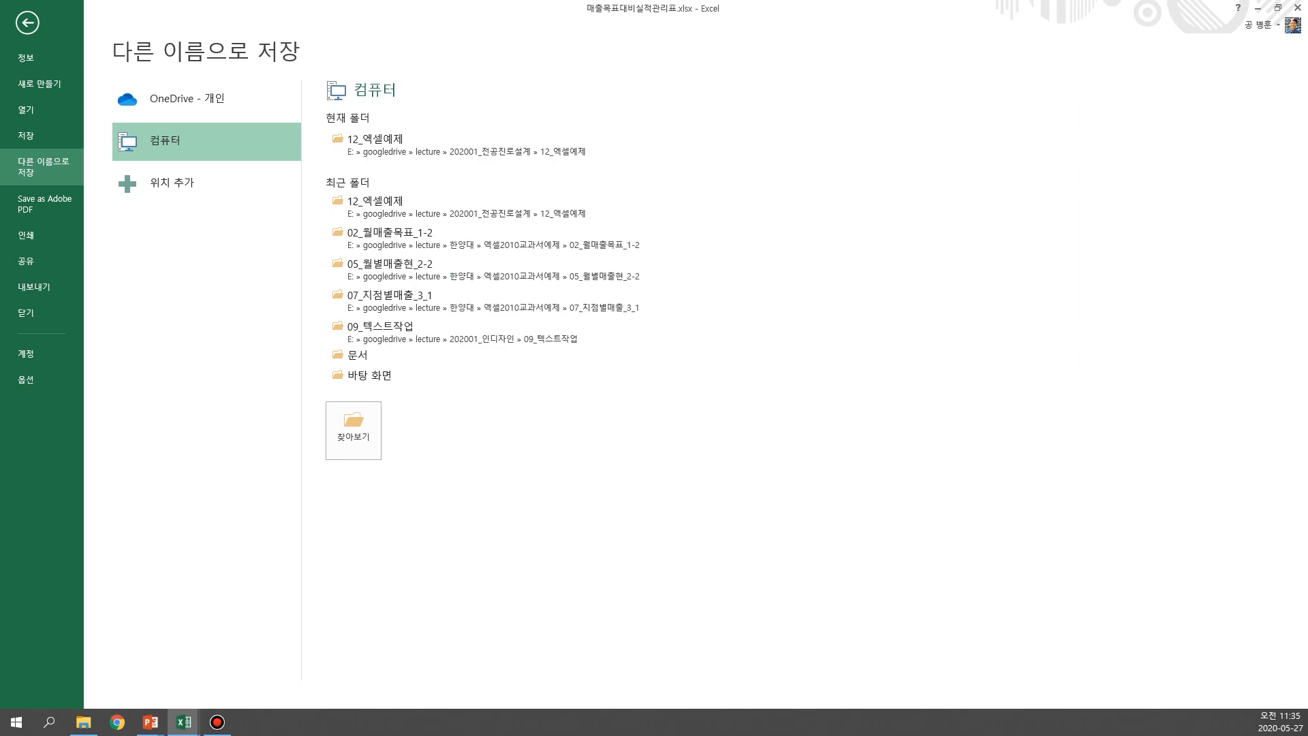